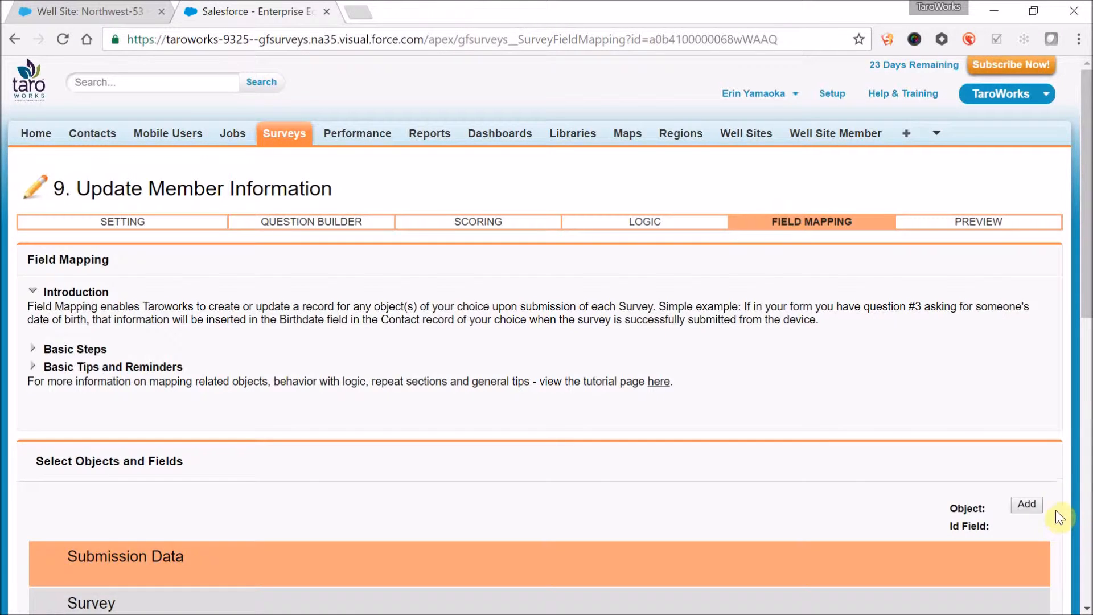
- Add Well Site as the first object in the survey's field mapping
click(1028, 504)
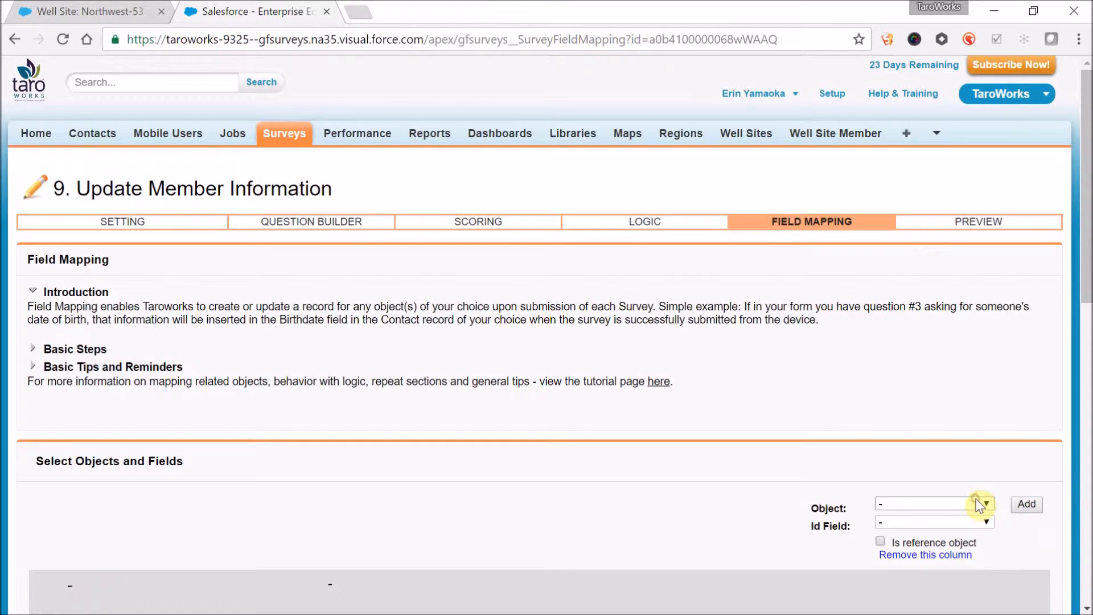
click(976, 500)
text(well)
key(Return)
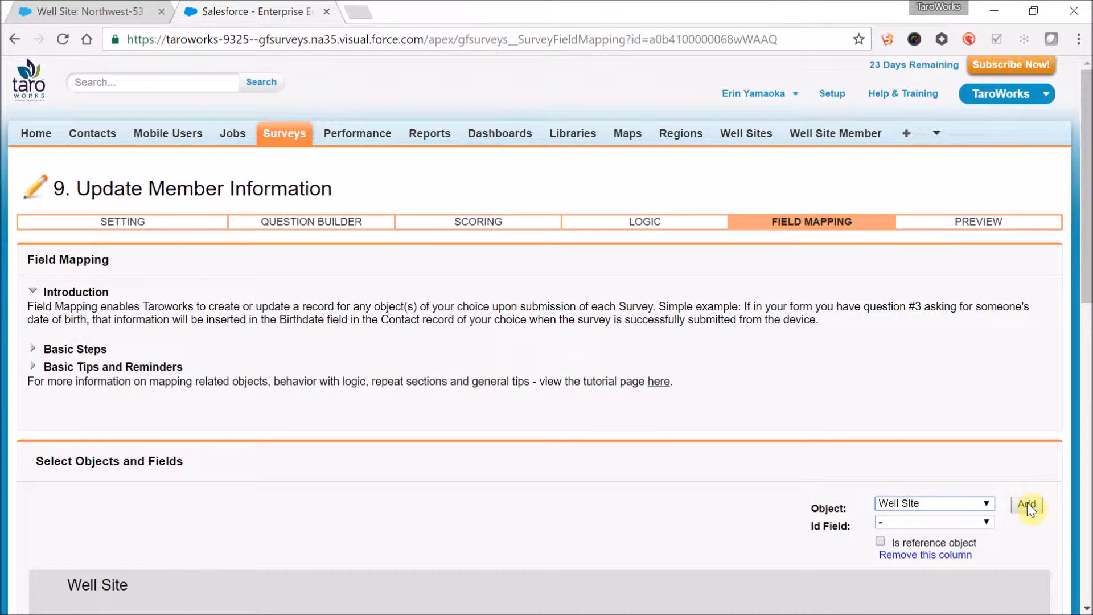
- Add Well Site Member as a second object in the survey's field mapping
click(1027, 504)
click(986, 504)
text(well site member)
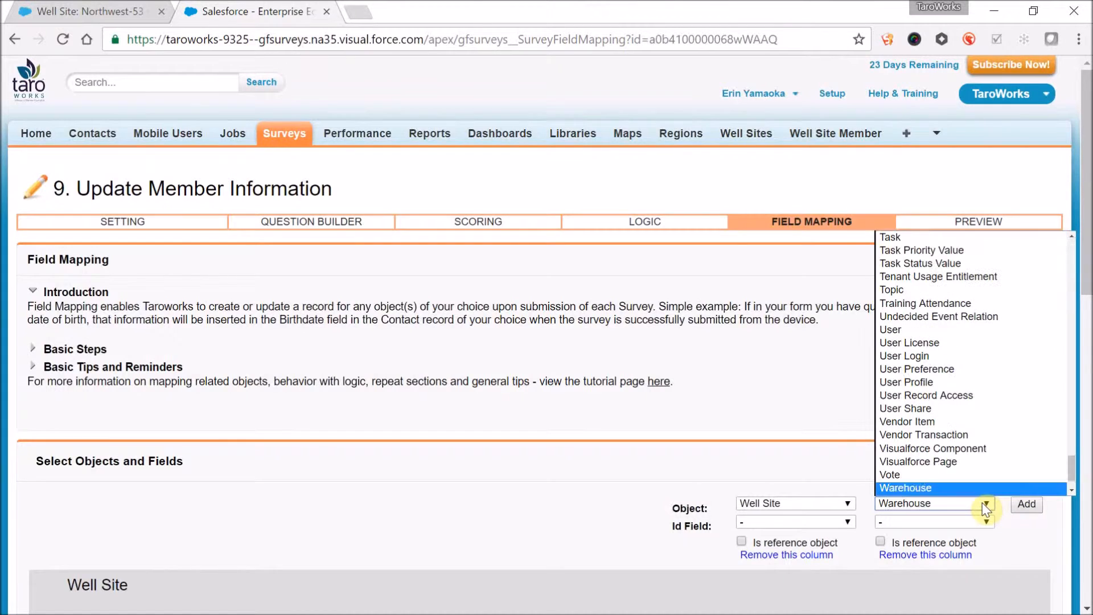
key(Return)
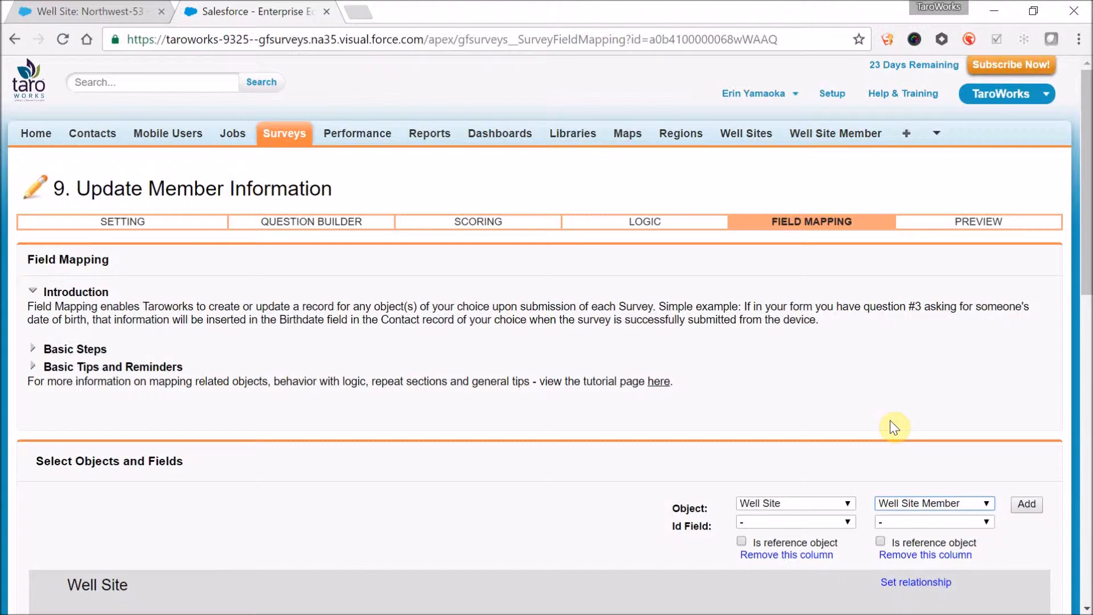
scroll(890, 420, down, 1)
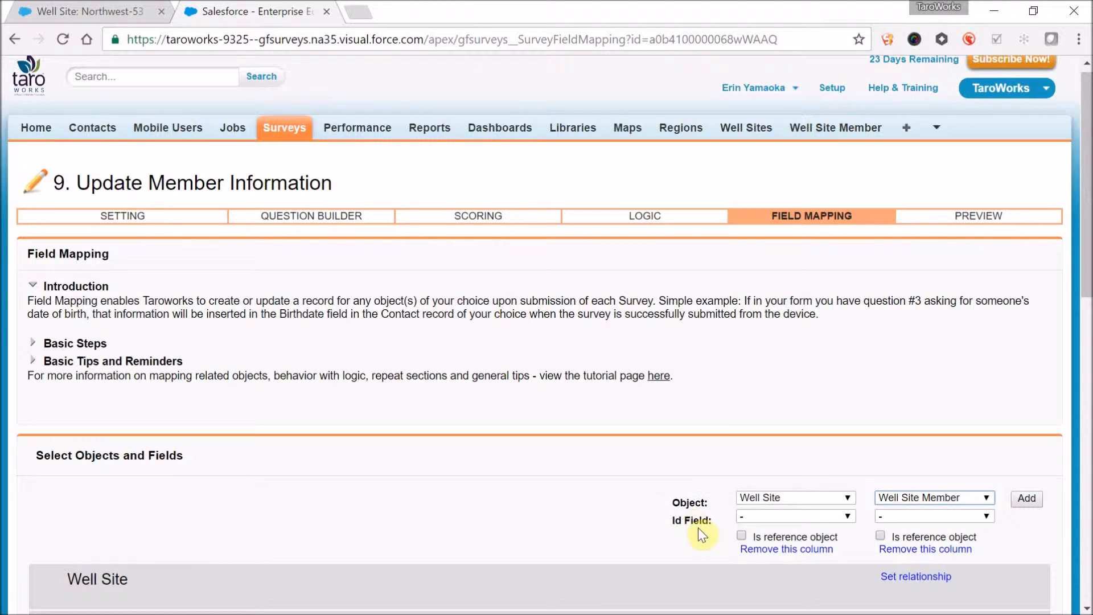
- Mark Well Site as a reference object and map question Q1 Well Site to its Well Number field
click(741, 535)
scroll(531, 212, down, 5)
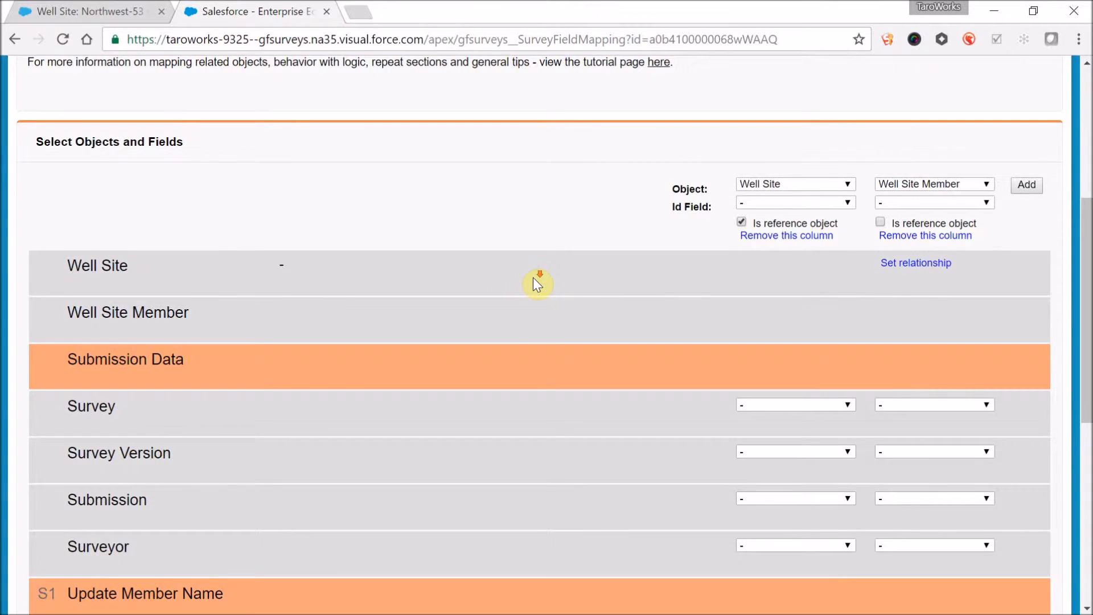
scroll(534, 279, down, 5)
click(803, 299)
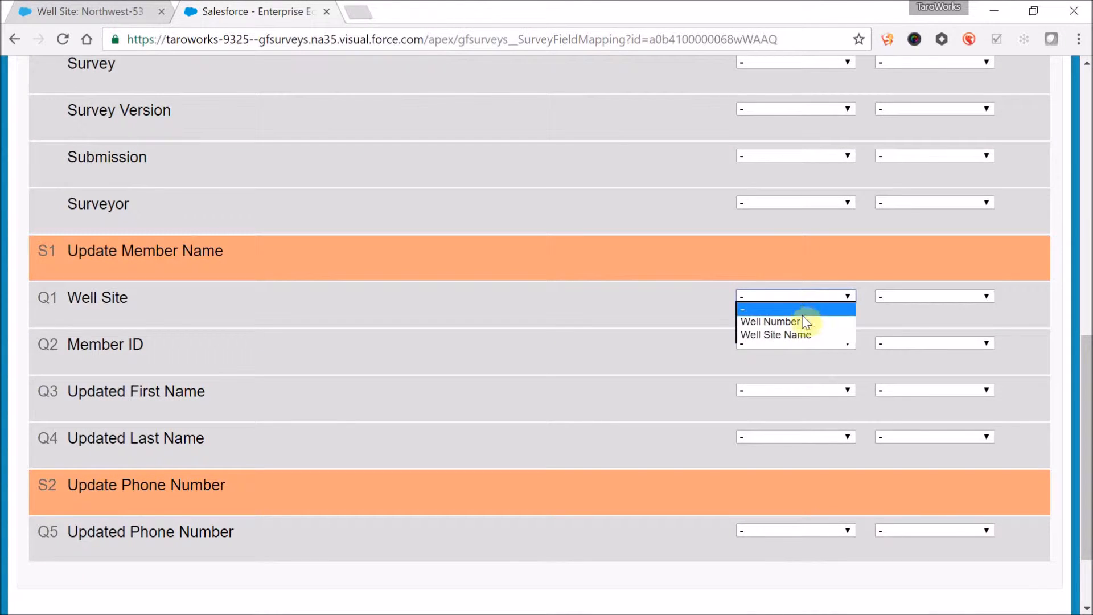
click(801, 319)
- Map Q2 to Well Site Member's Member ID field and set that object's relationship to Well Site as Well Site Name (Master-Detail)
scroll(652, 236, up, 4)
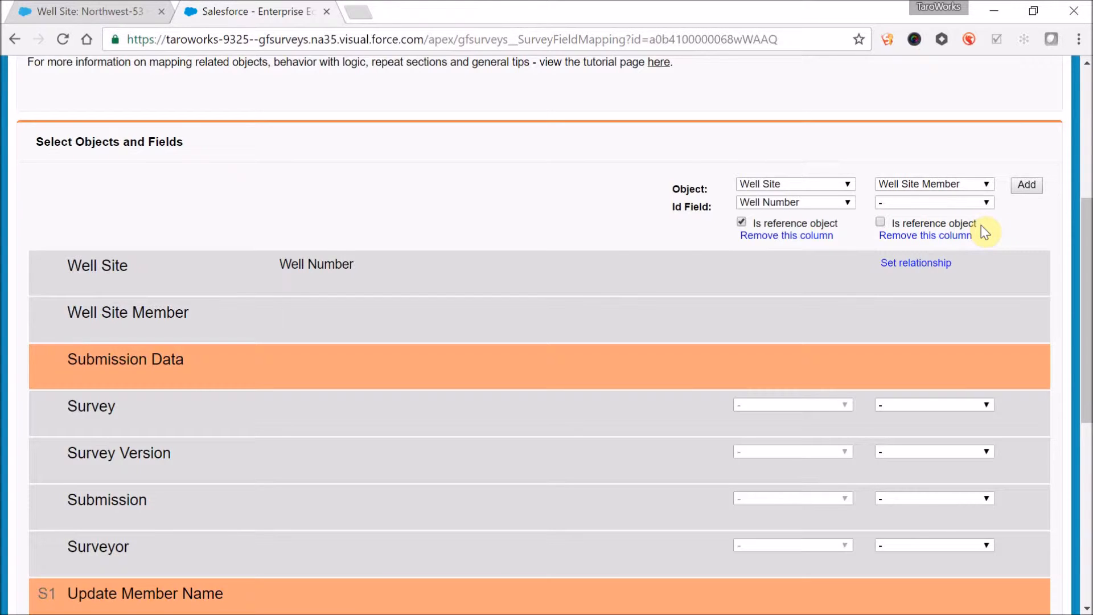
scroll(940, 291, down, 6)
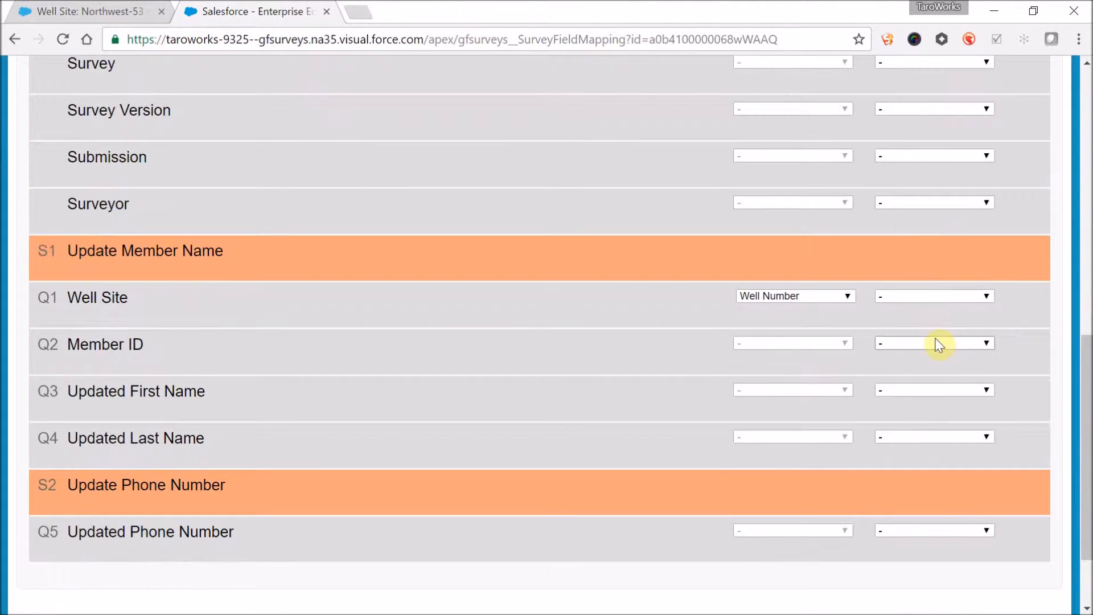
click(937, 343)
click(939, 407)
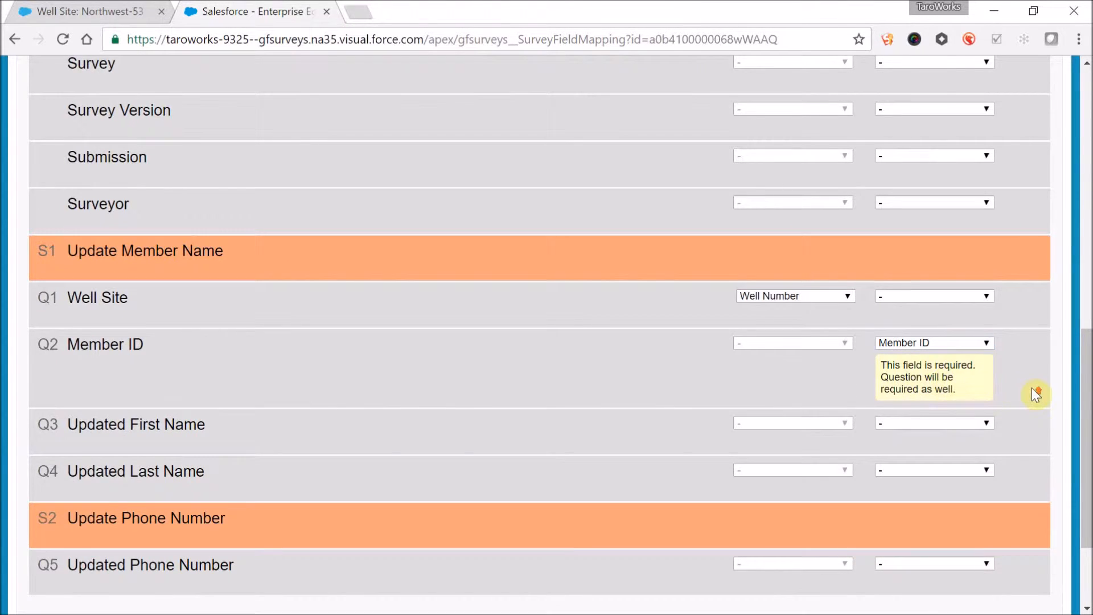
scroll(1033, 390, up, 8)
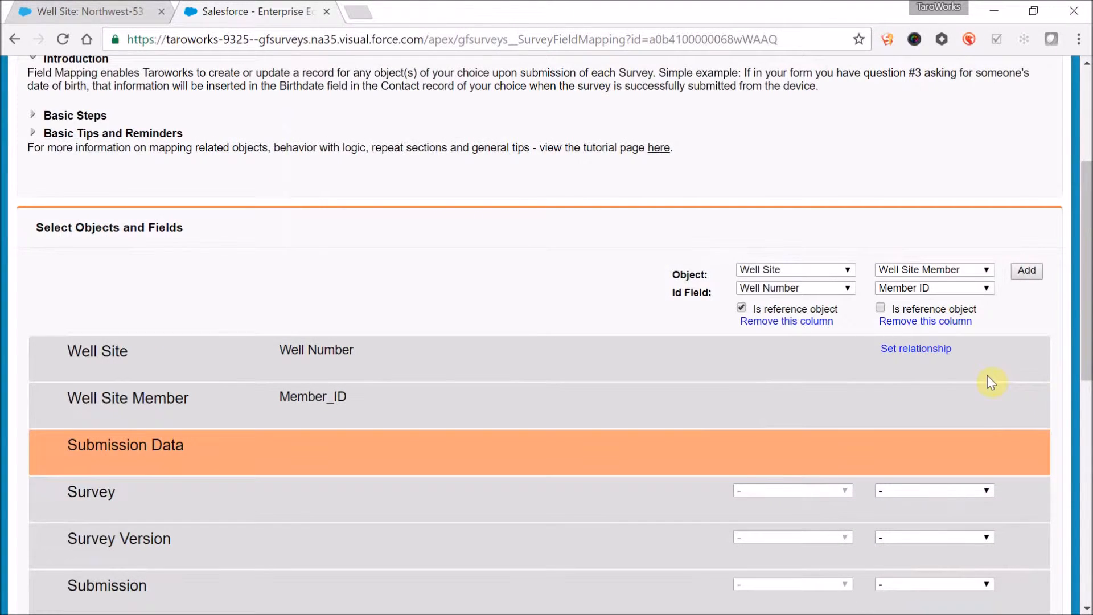
click(942, 348)
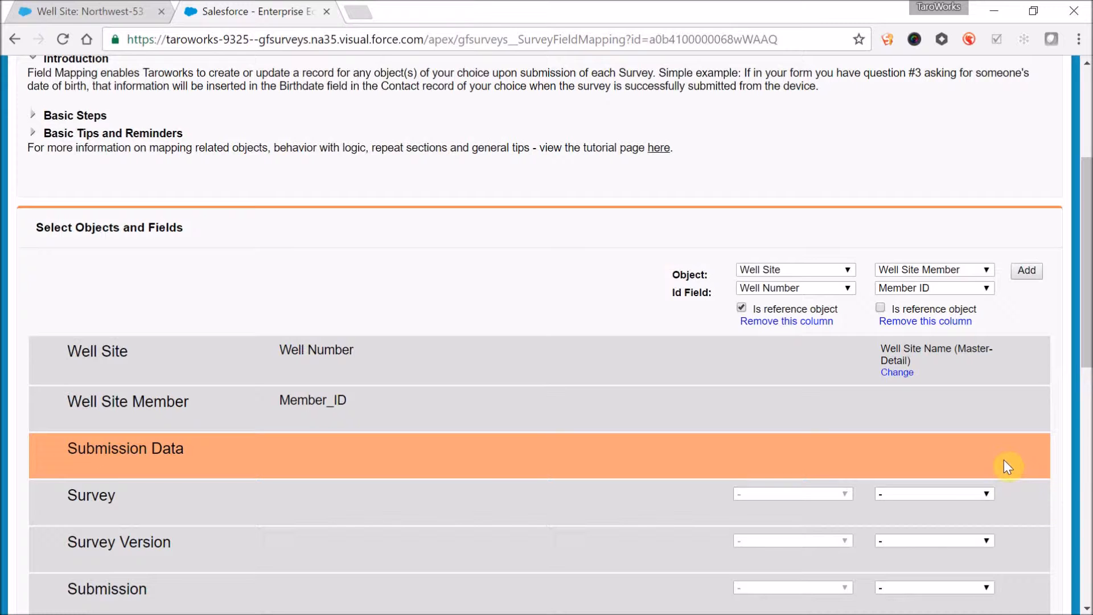
- Map Q3, Q4 and Q5 to Well Site Member's First Name, Last Name and Phone fields, and save the mapping
scroll(1003, 460, down, 2)
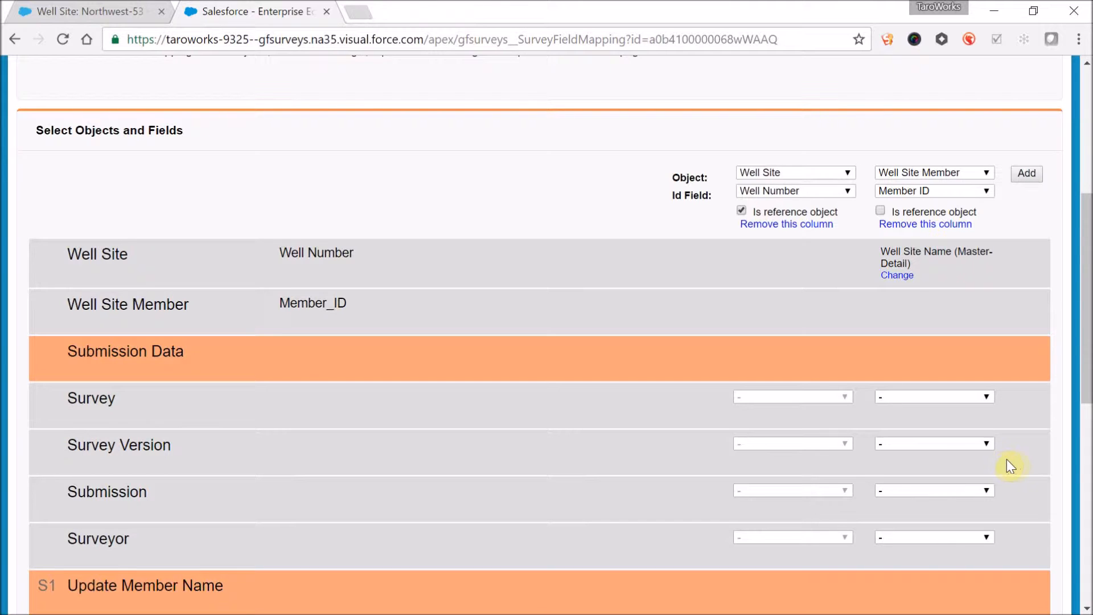
scroll(1026, 466, down, 9)
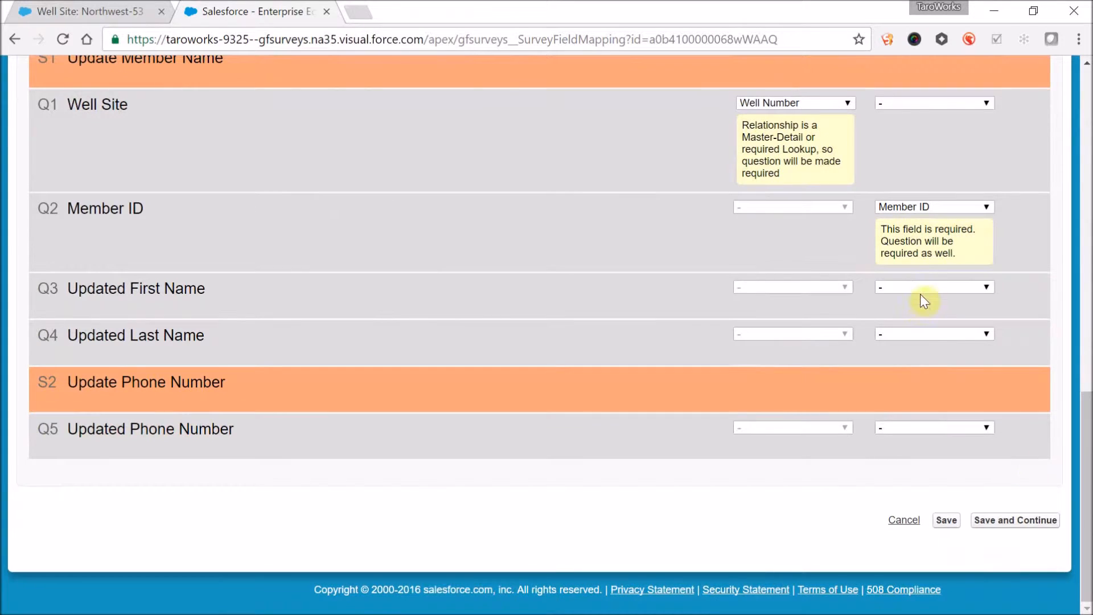
click(920, 294)
click(918, 310)
click(915, 337)
click(907, 387)
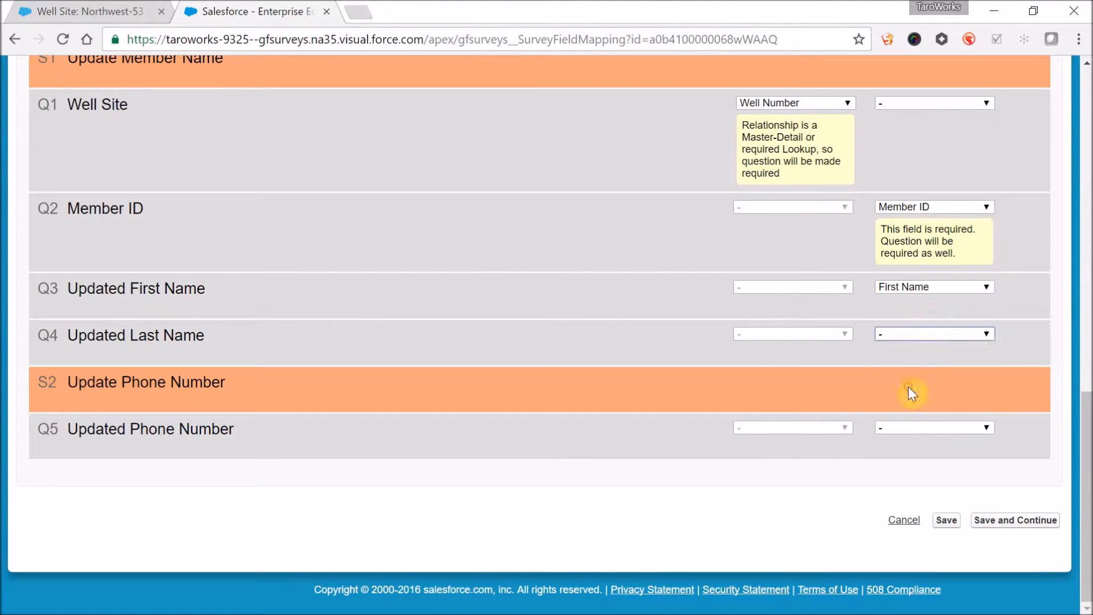
click(910, 429)
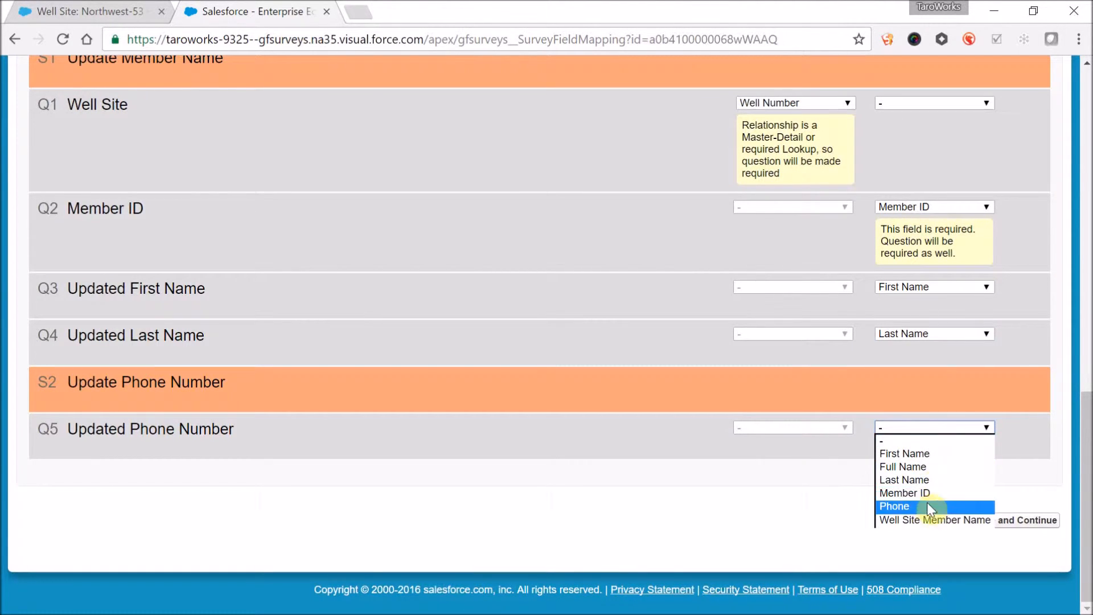
click(929, 507)
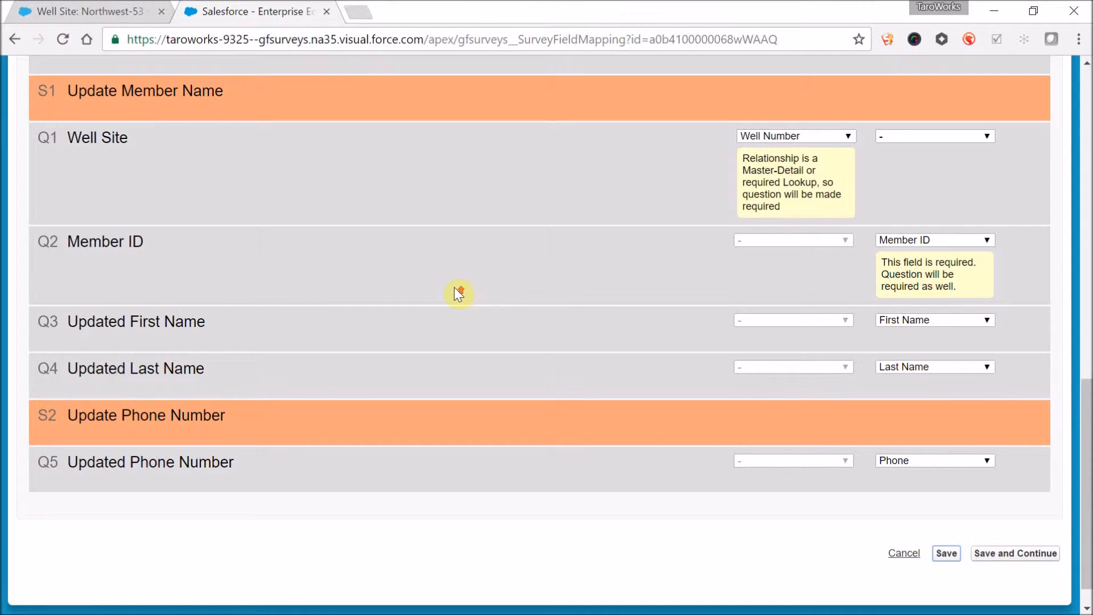
- Publish the draft Update Member Information survey from the list of surveys
scroll(458, 293, up, 10)
click(300, 140)
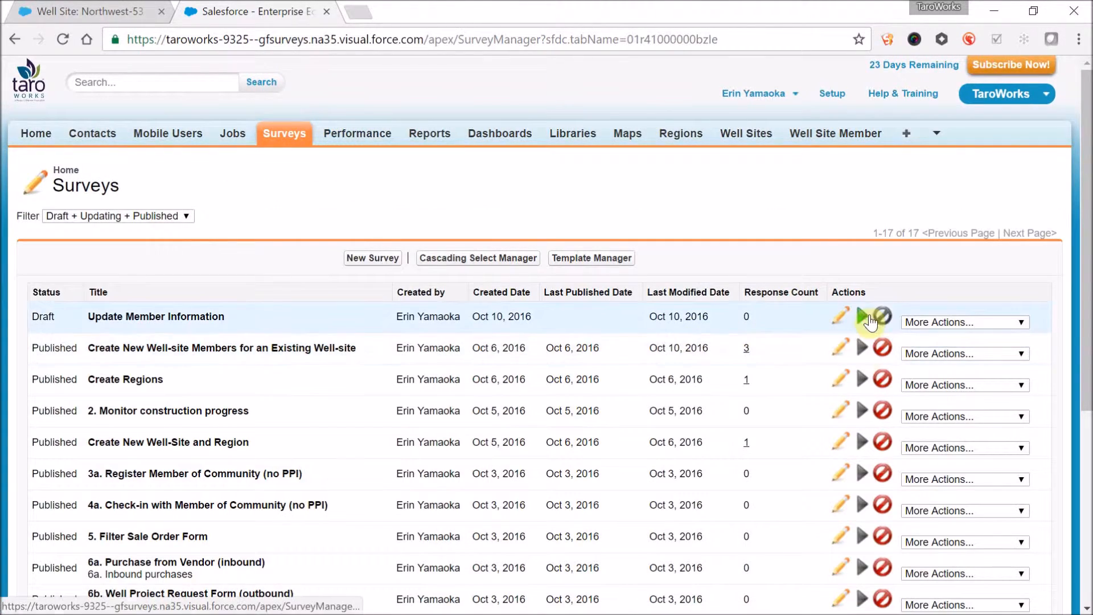
click(866, 318)
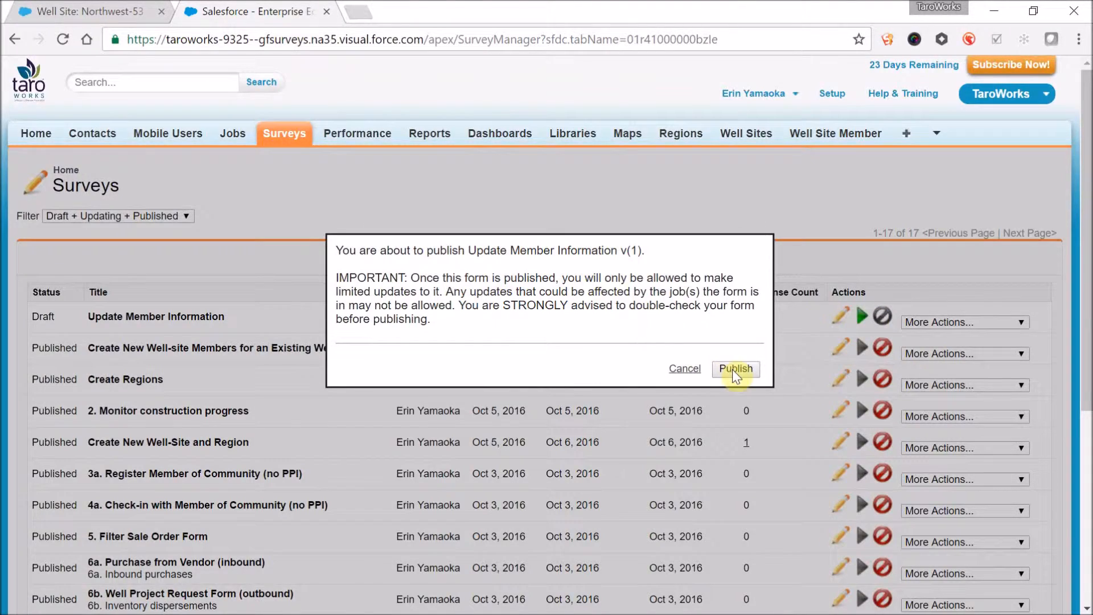
click(734, 369)
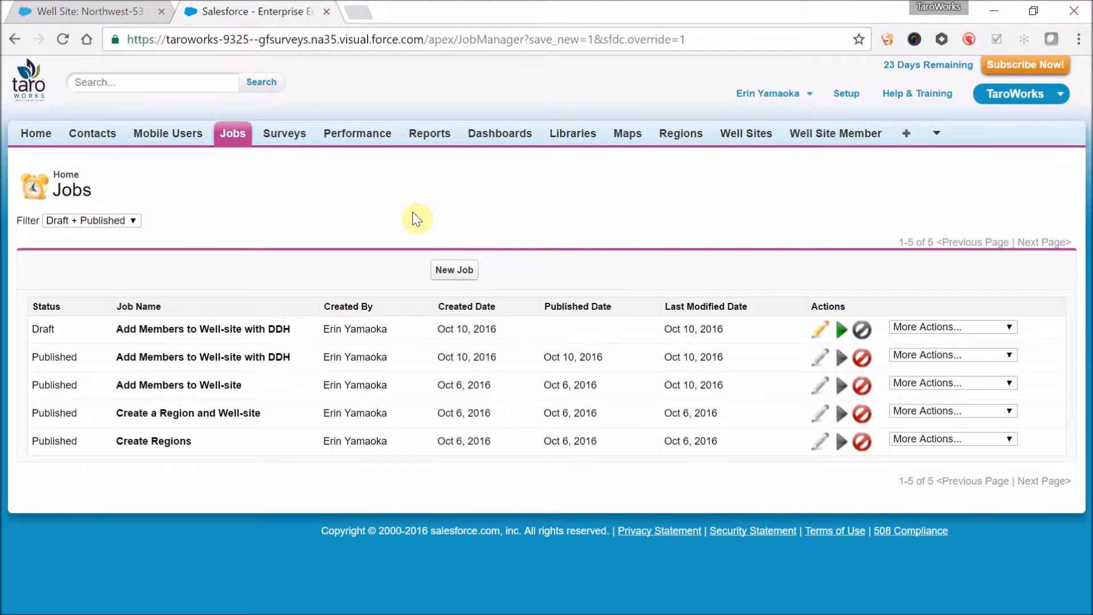
- Create a new job named "Update Member Information" with the instructions "You can skip survey questions that do not require an update."
click(450, 268)
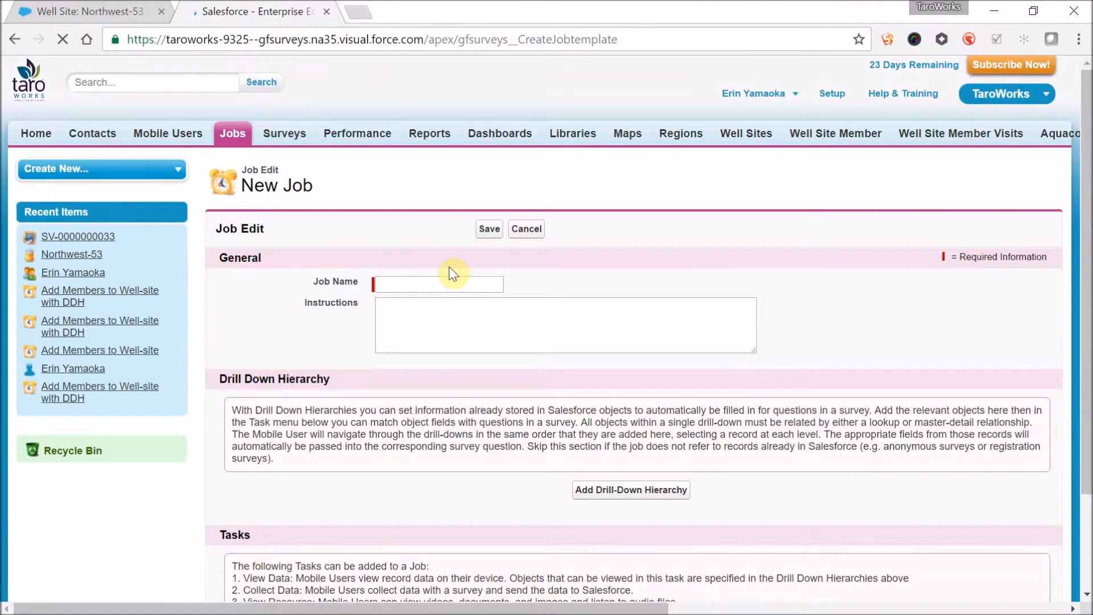
click(450, 279)
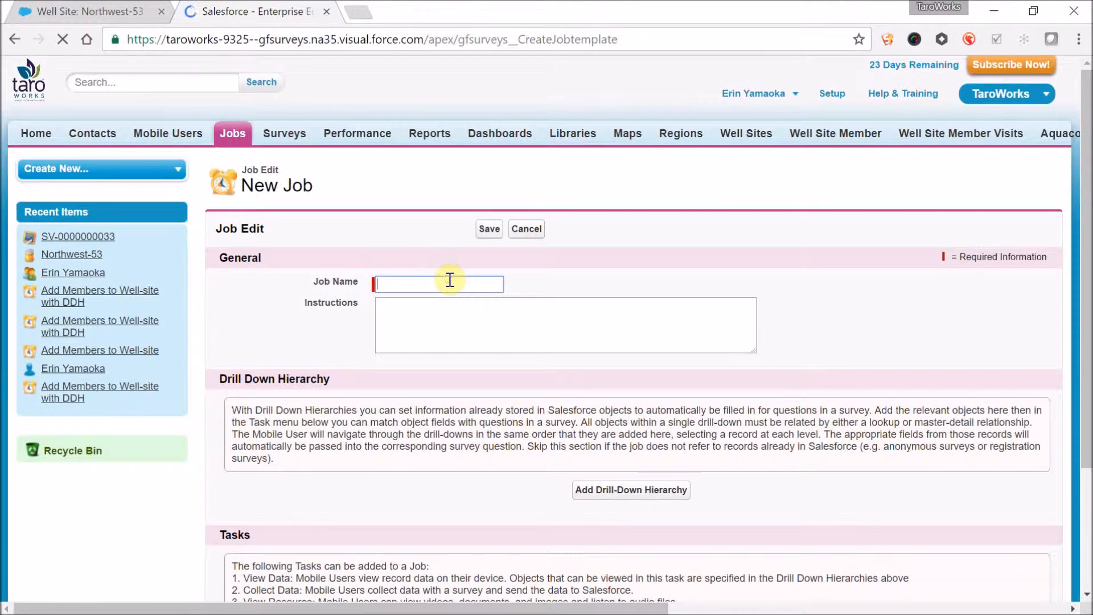
text(Update Member Information)
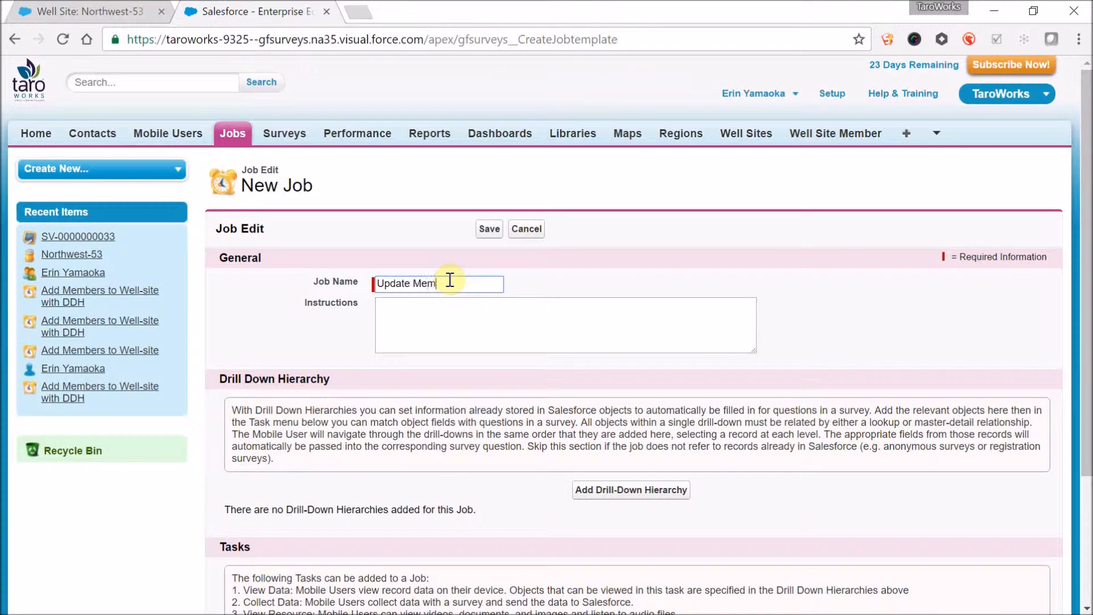
key(Tab)
scroll(510, 375, down, 3)
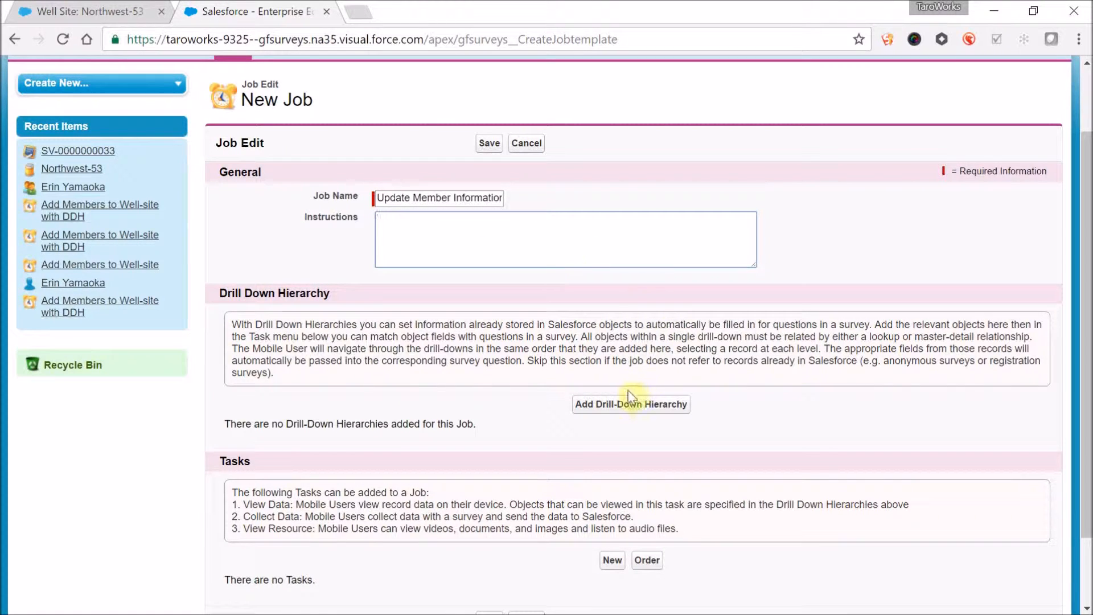
text(You can skip survey questions that do not require an update.)
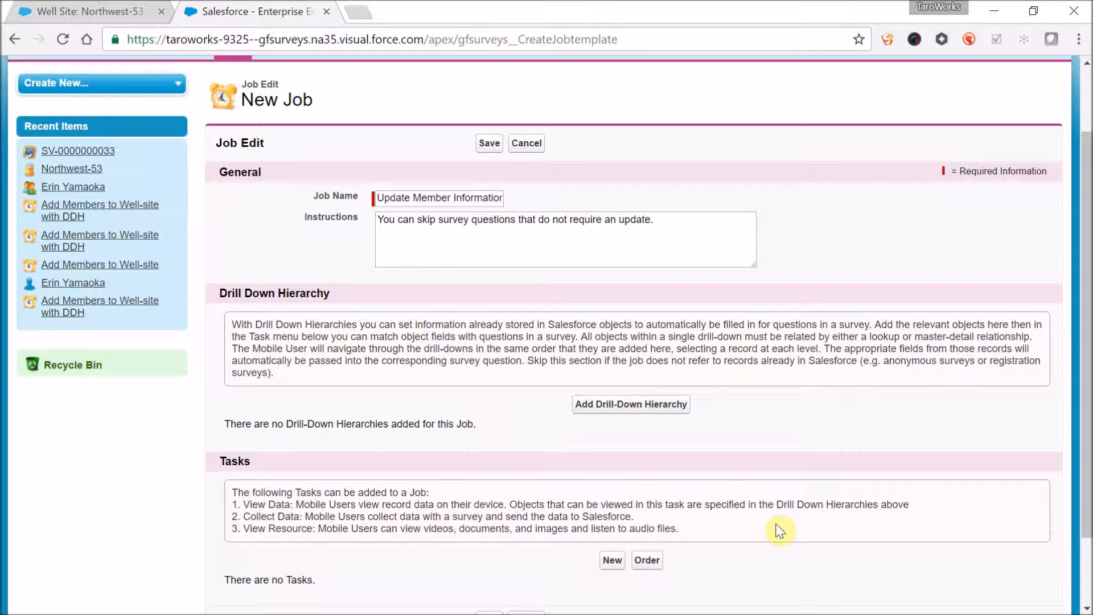
- Add a drill-down hierarchy named "Select a Well-site Member" with the Region object, displaying Region Name in the record list
click(647, 404)
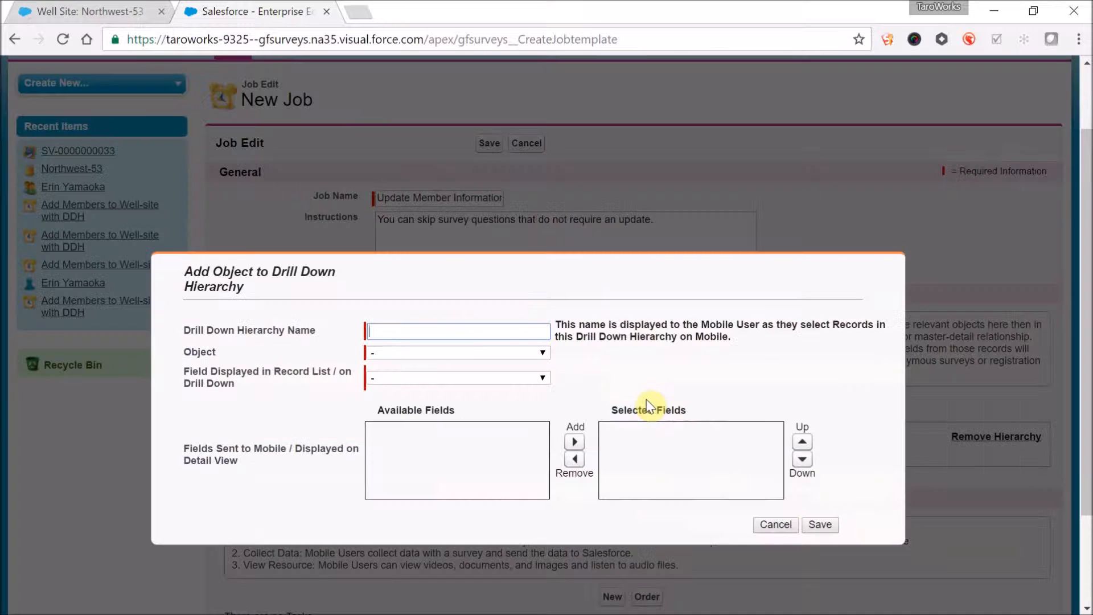
text(Select a Well-site Member)
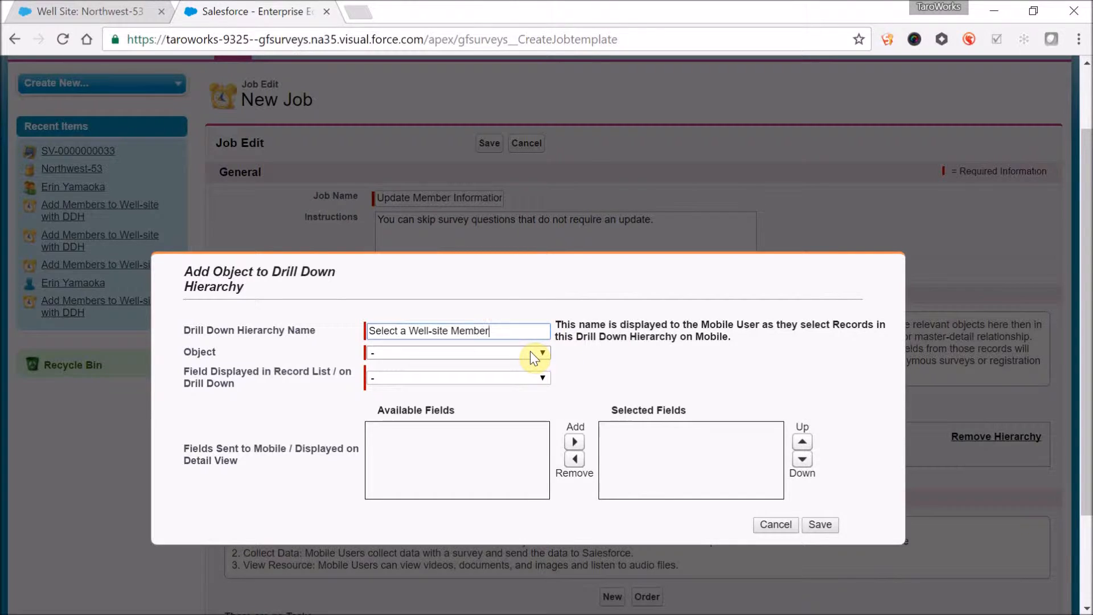
click(531, 352)
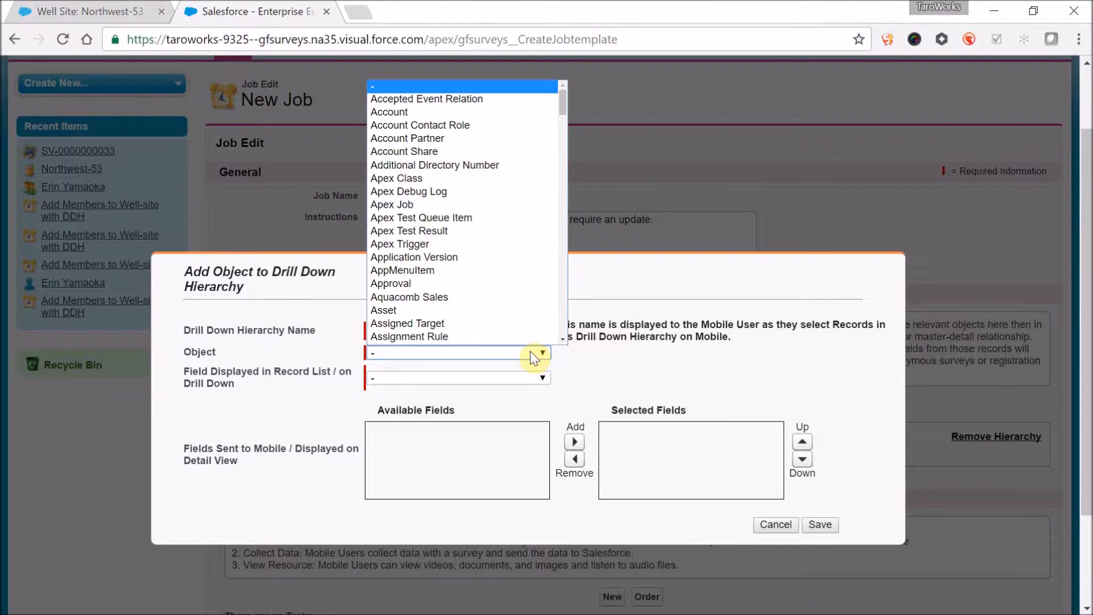
text(reg)
key(Return)
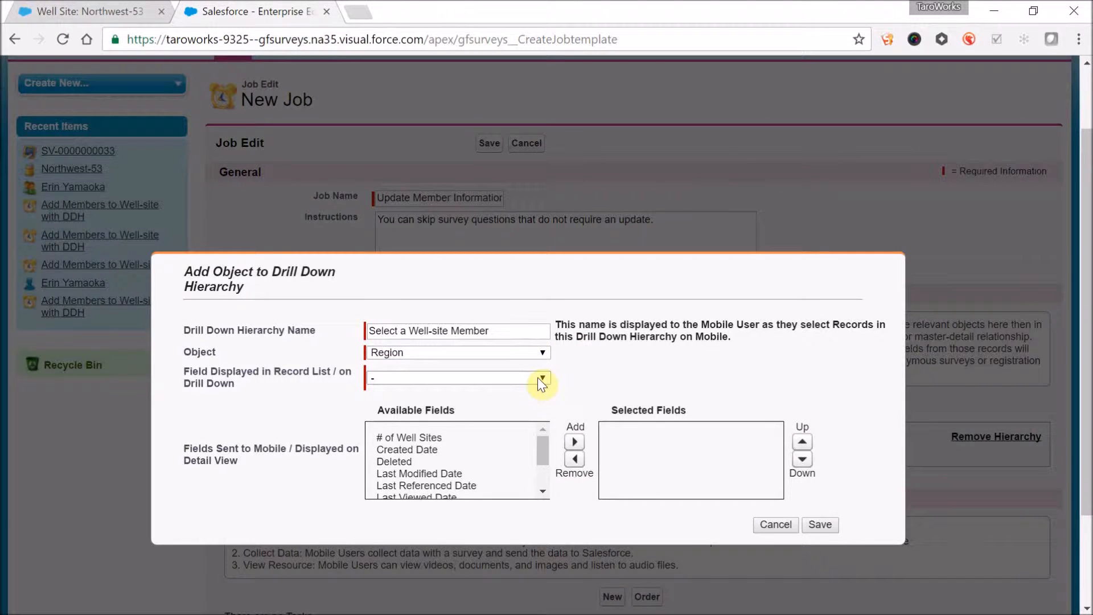
click(538, 377)
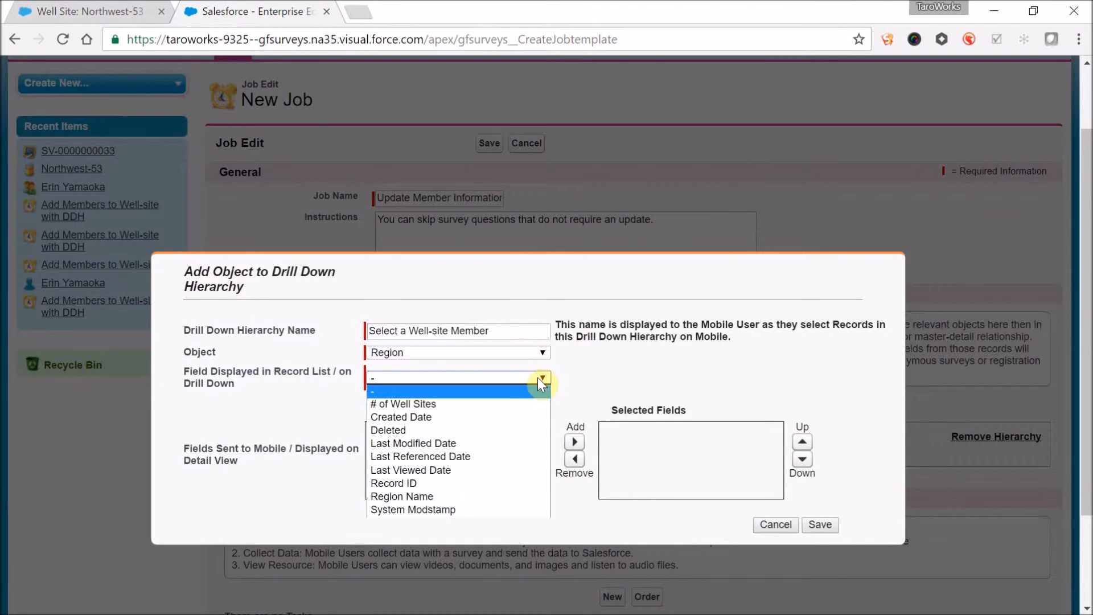
click(479, 498)
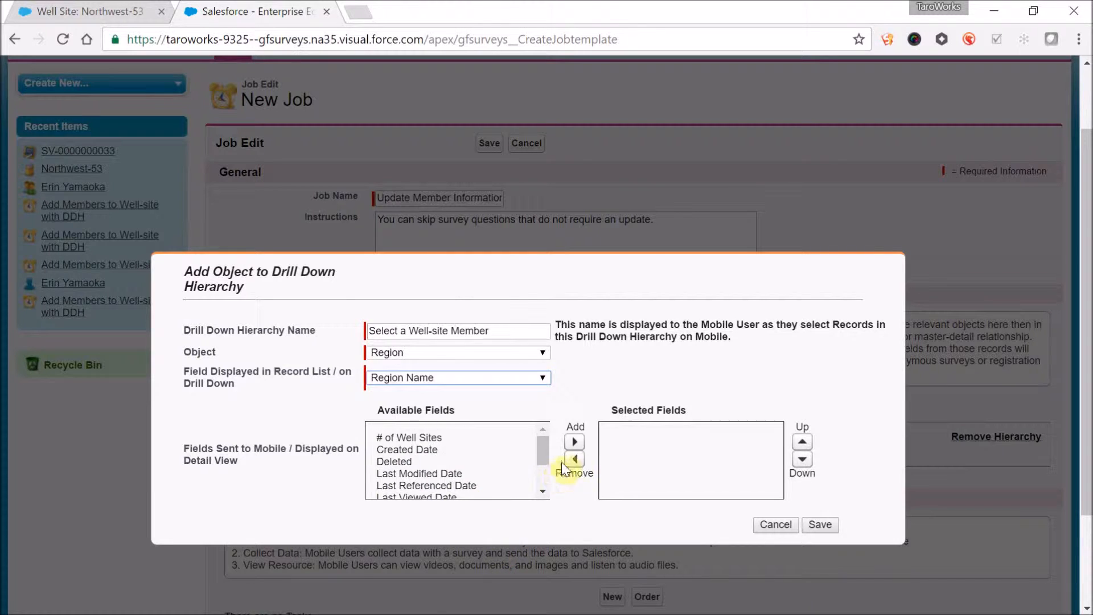
click(828, 524)
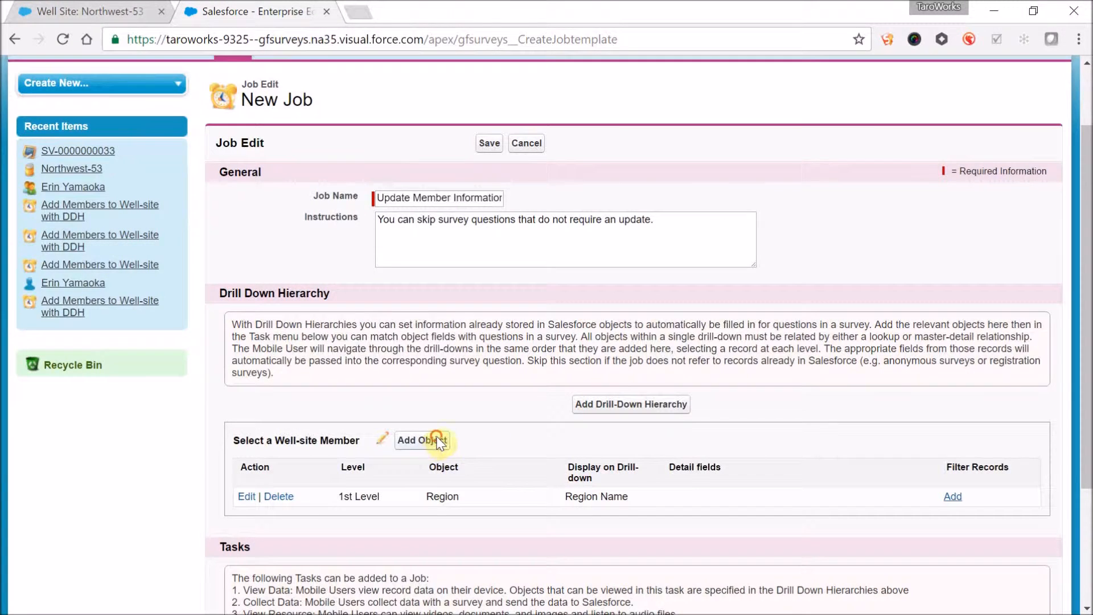
- Add the Well Site object under Region in the hierarchy, displaying Well Site Name in the record list
click(437, 438)
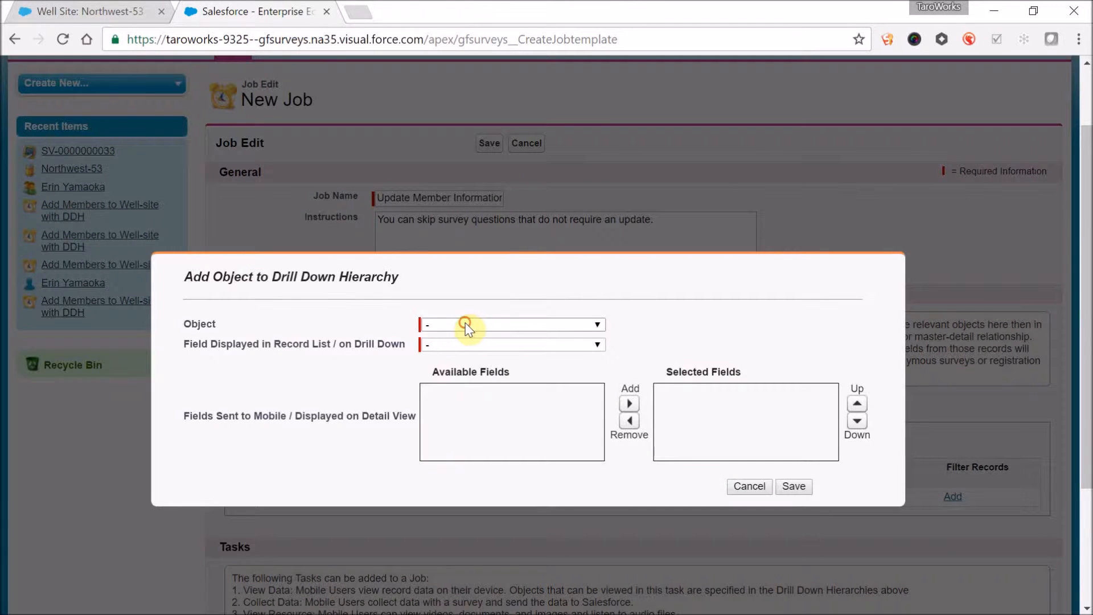
click(466, 323)
key(w)
key(w)
key(Return)
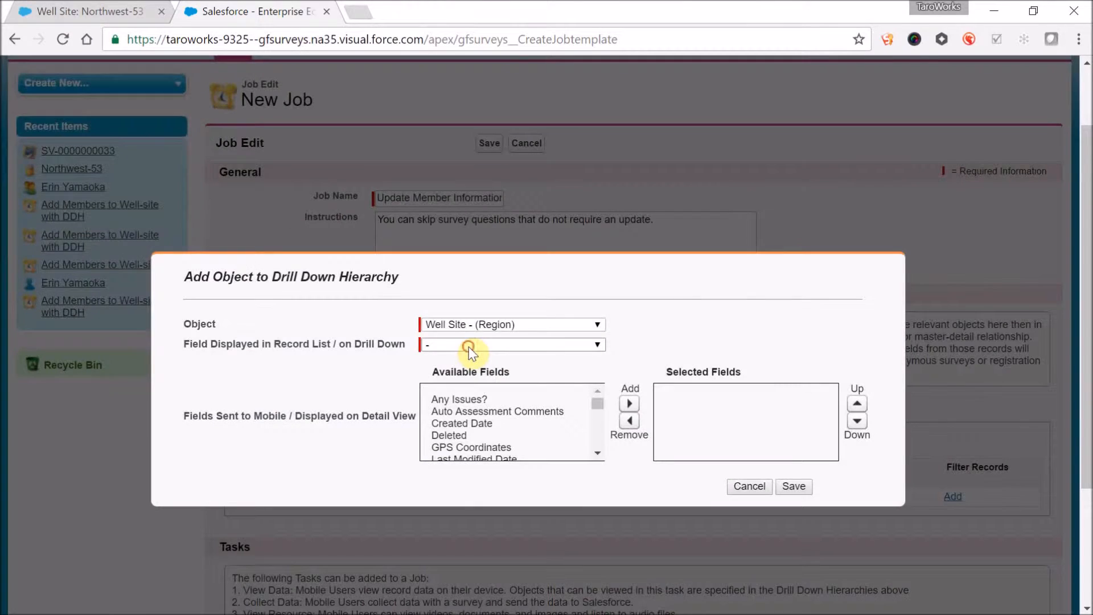
click(469, 345)
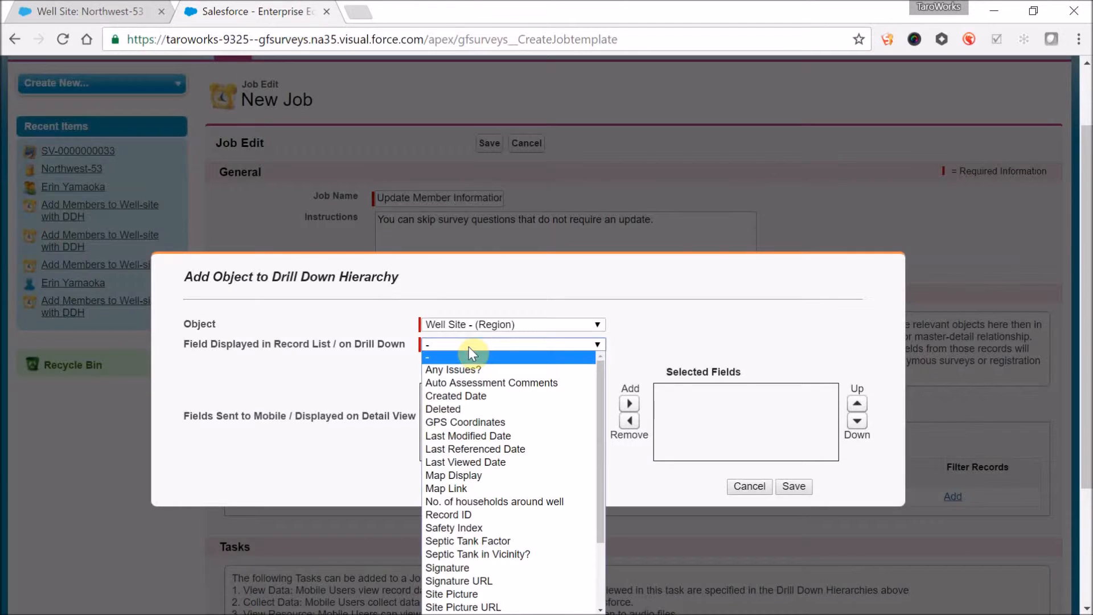
scroll(524, 555, down, 3)
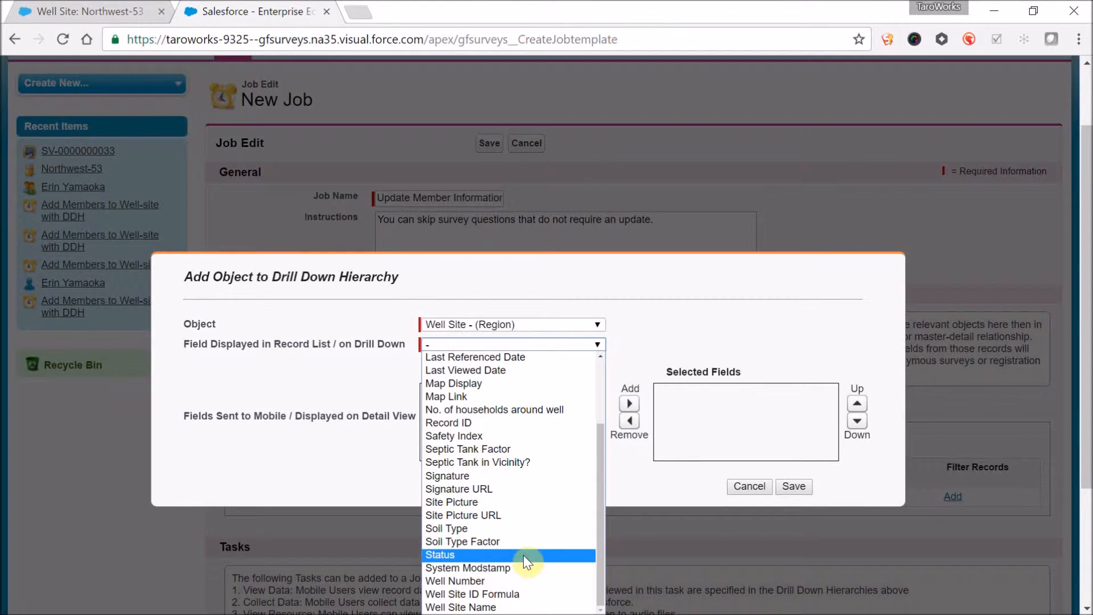
click(518, 608)
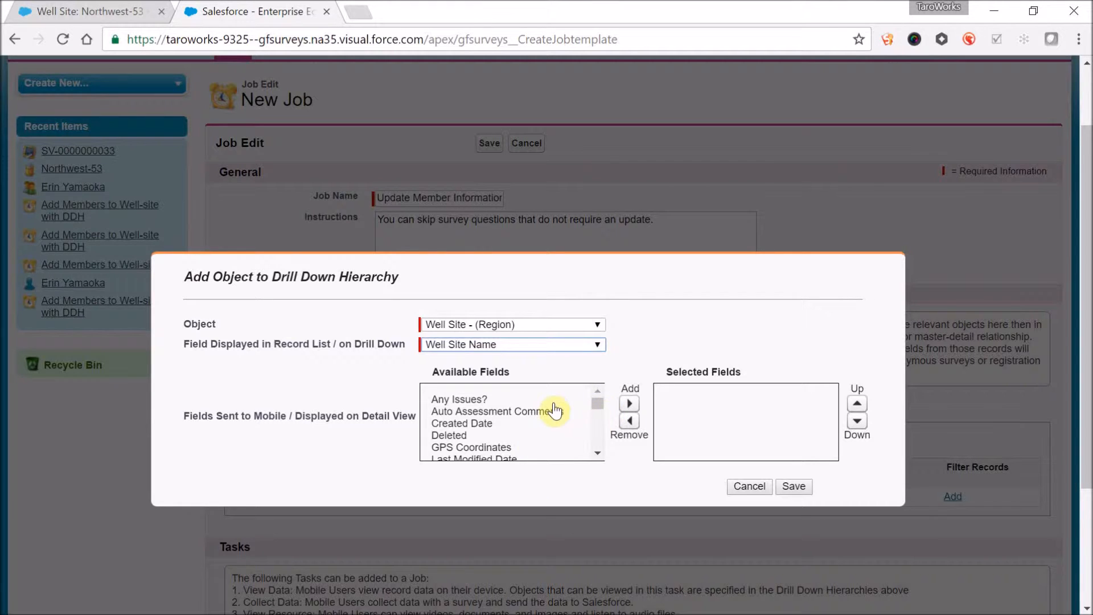
- Send Well Site Name, Well Number, Soil Type and Status to mobile as Well Site detail fields, and save the object
click(597, 454)
scroll(597, 453, down, 6)
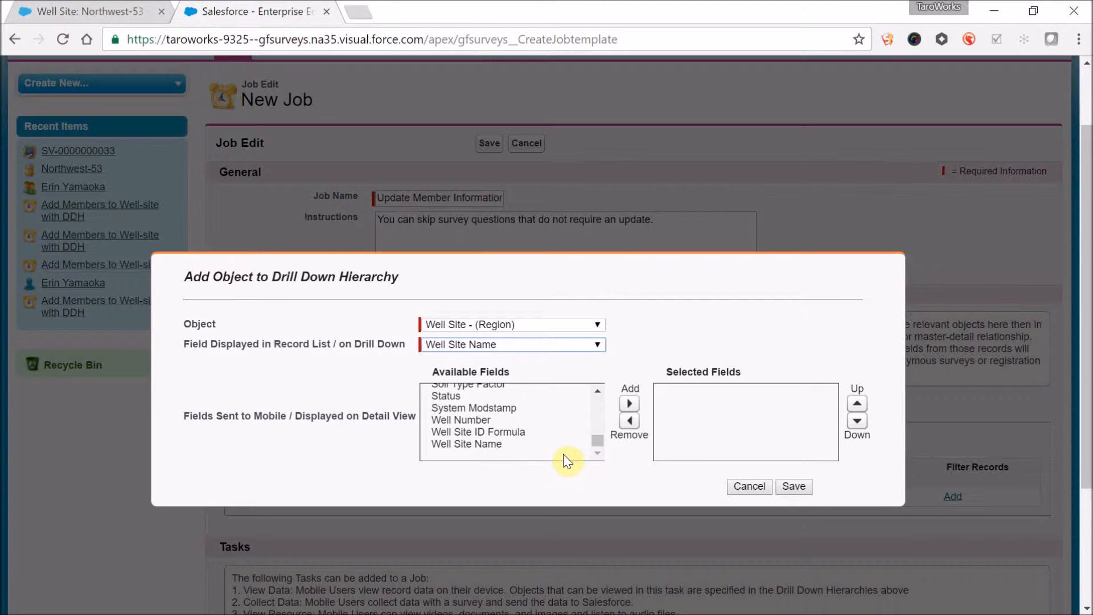
click(549, 444)
click(628, 405)
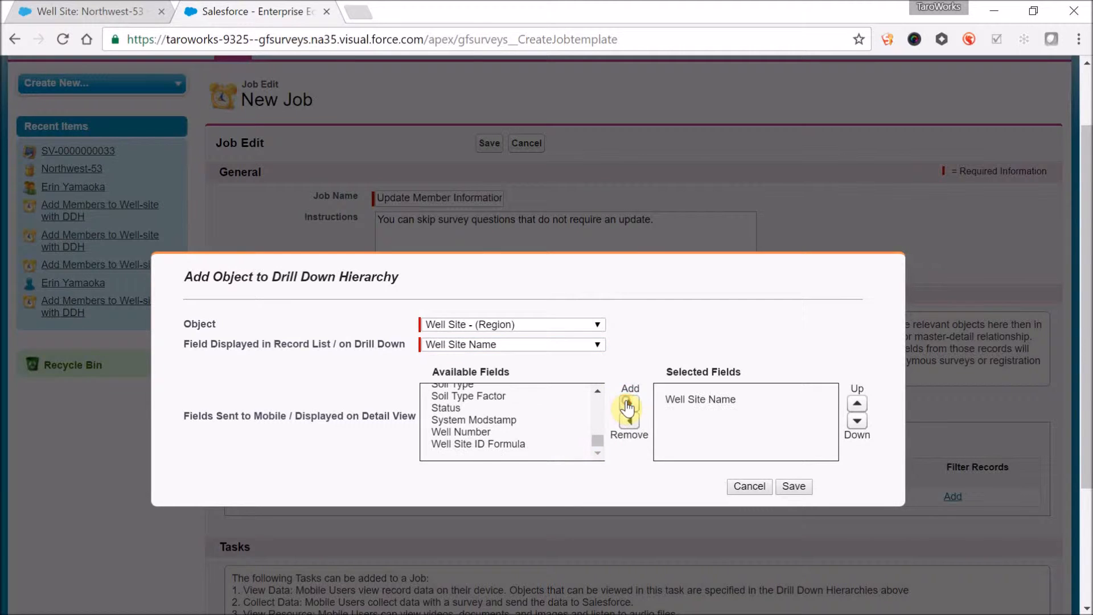
click(515, 433)
click(627, 405)
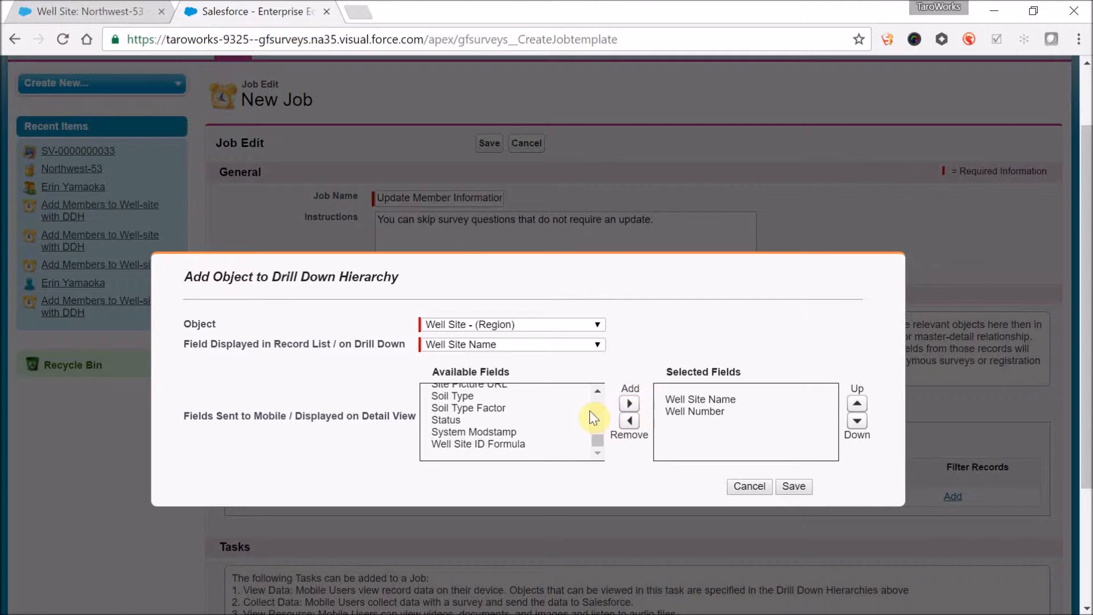
click(598, 393)
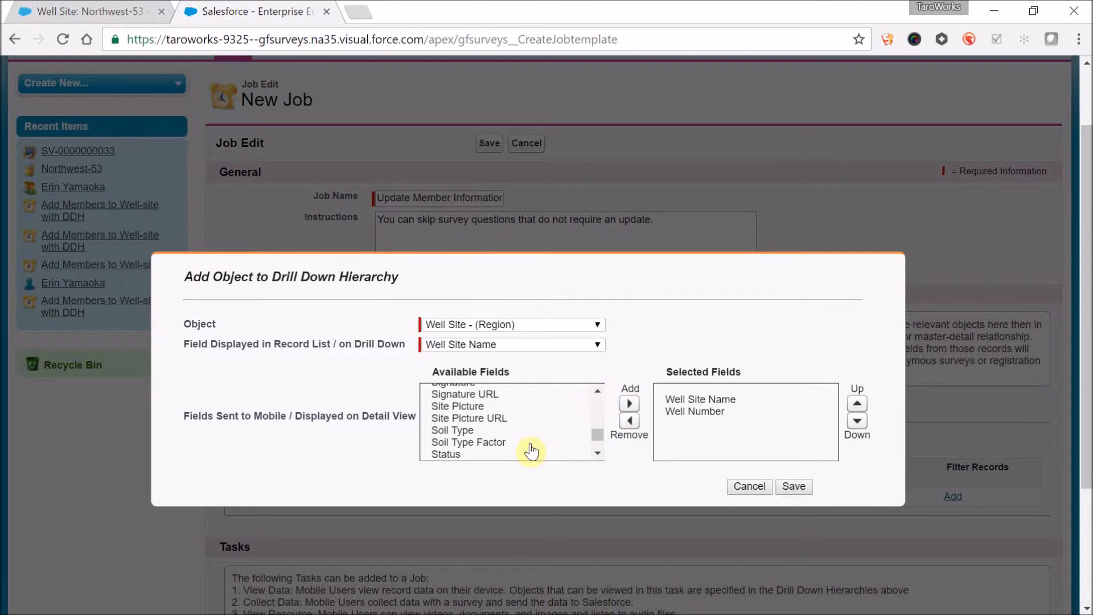
click(519, 432)
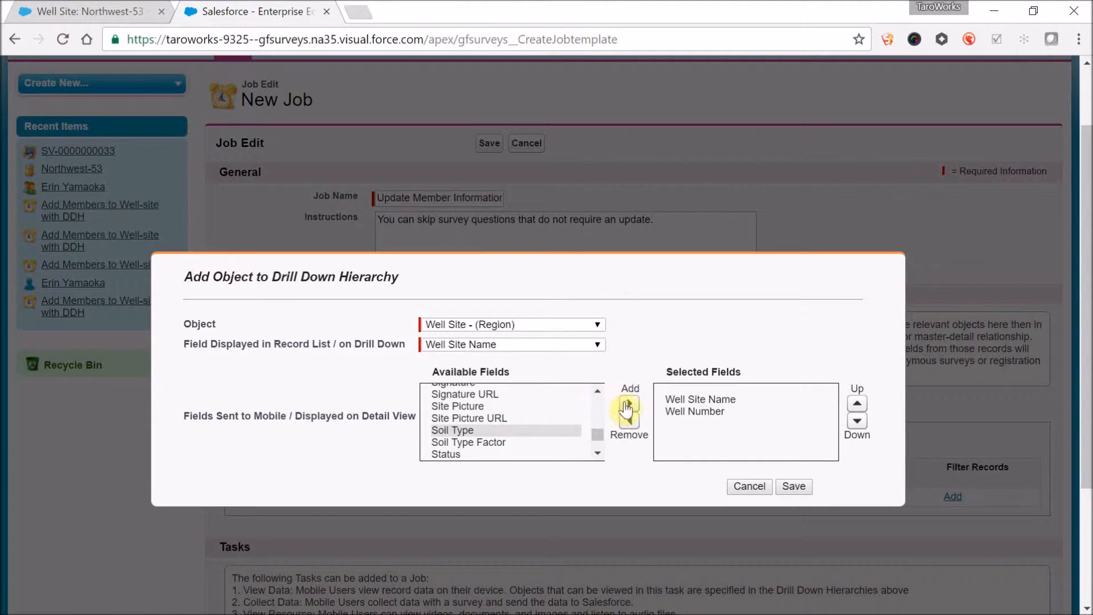
click(629, 404)
click(545, 442)
click(630, 403)
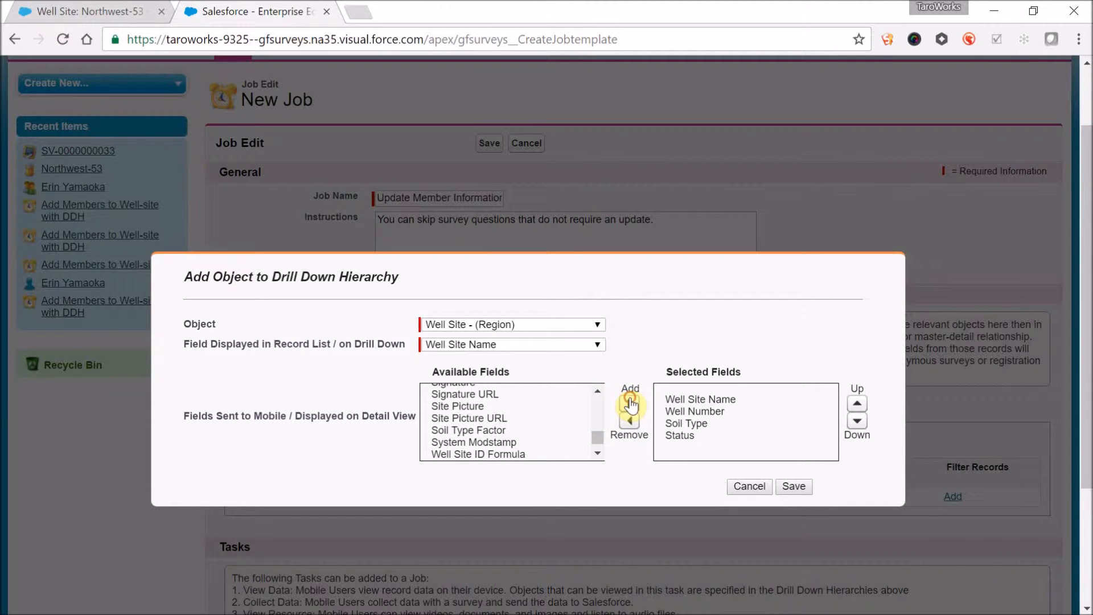
click(797, 488)
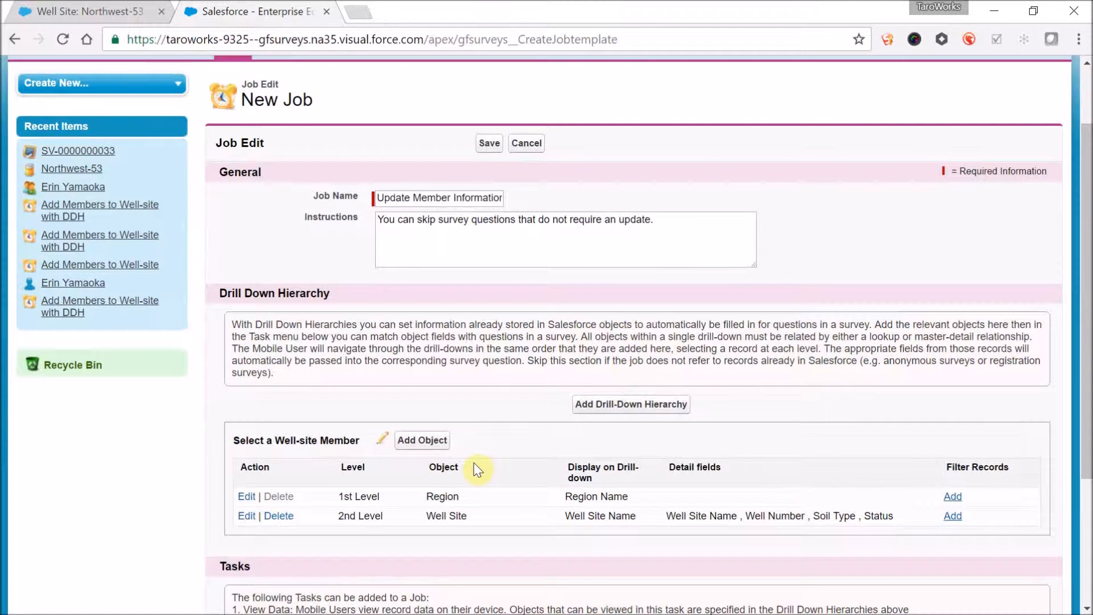
- Add the Well Site Member object related by Well Site Name to the hierarchy, displaying Full Name in the record list
click(431, 441)
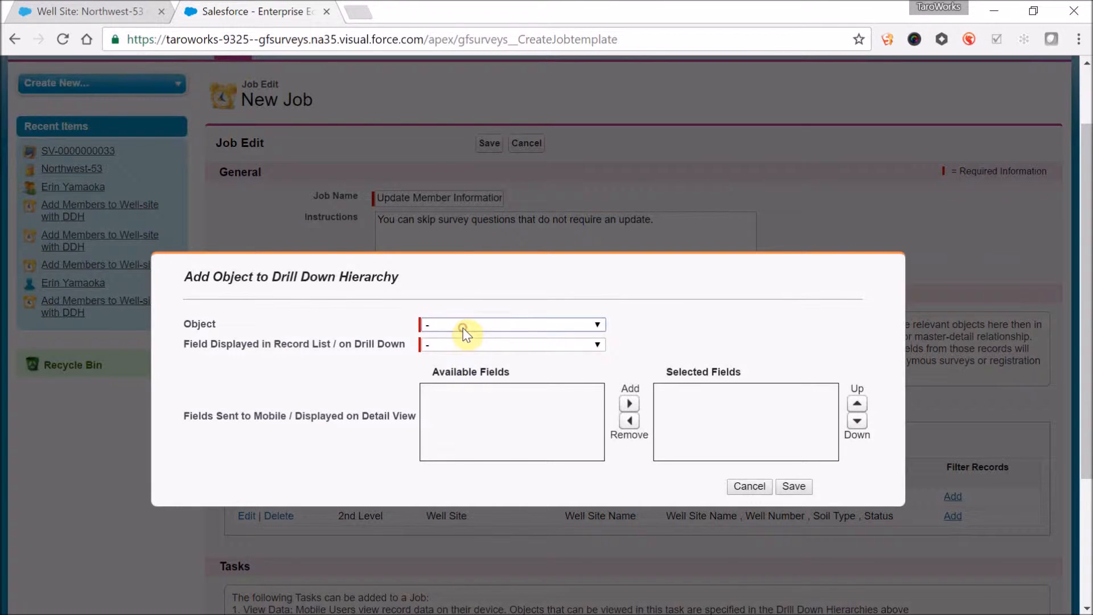
click(463, 328)
click(463, 330)
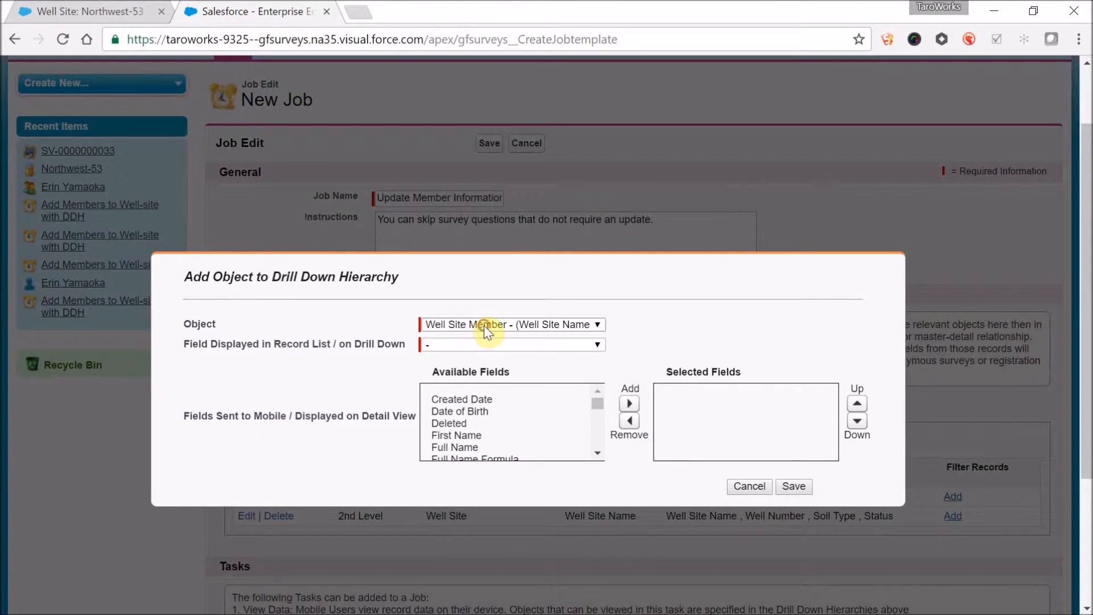
click(484, 326)
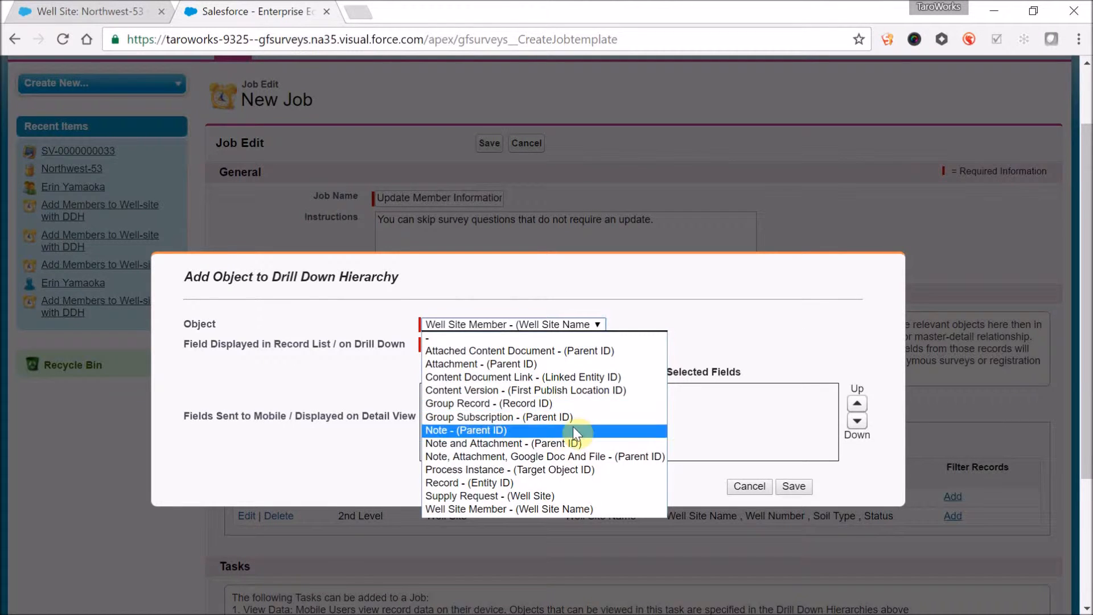
click(676, 281)
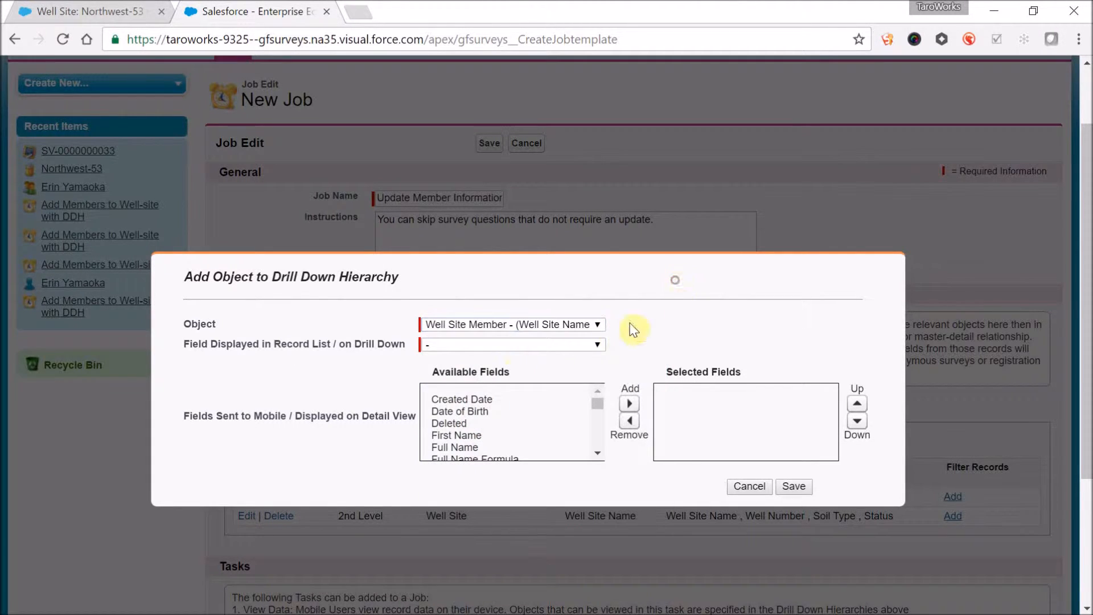
click(489, 348)
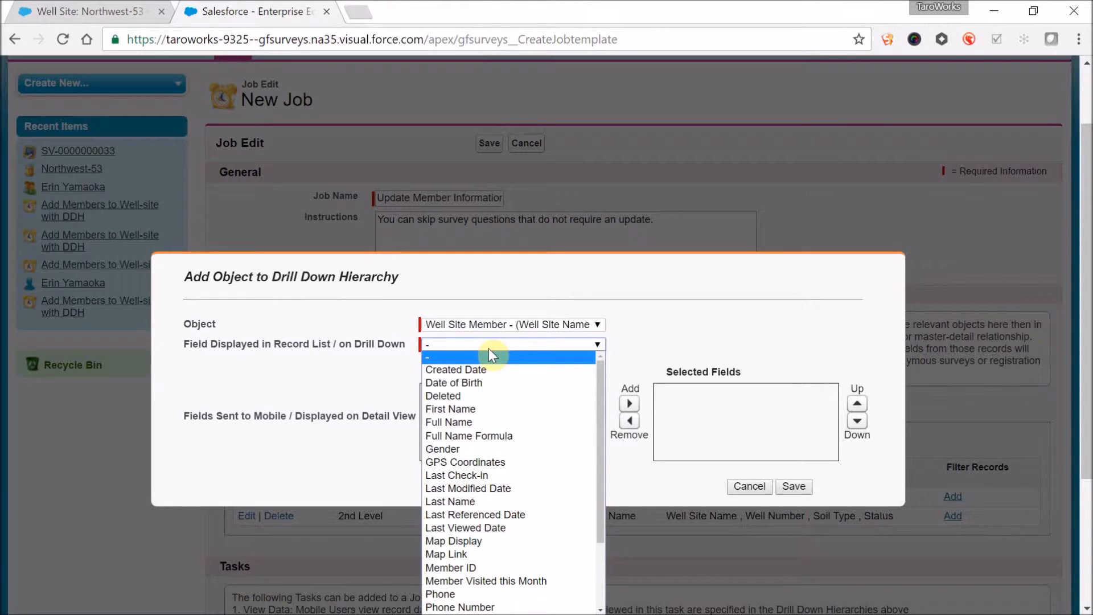
click(508, 422)
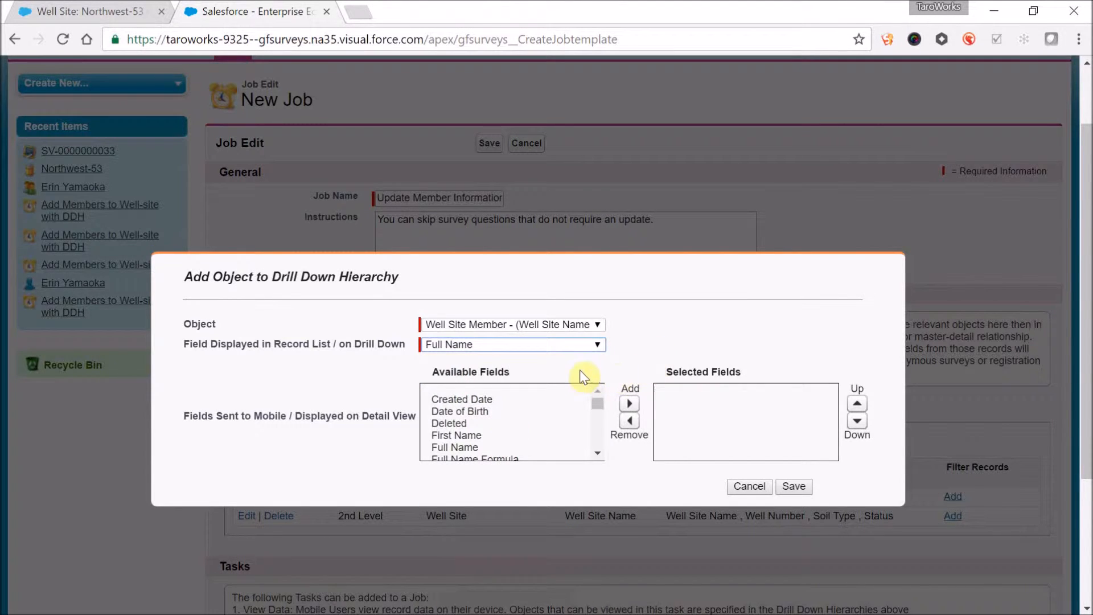
- Select Date of Birth, First Name, Last Name and Phone as the detail fields for Well Site Member
click(598, 454)
drag(596, 404, 595, 395)
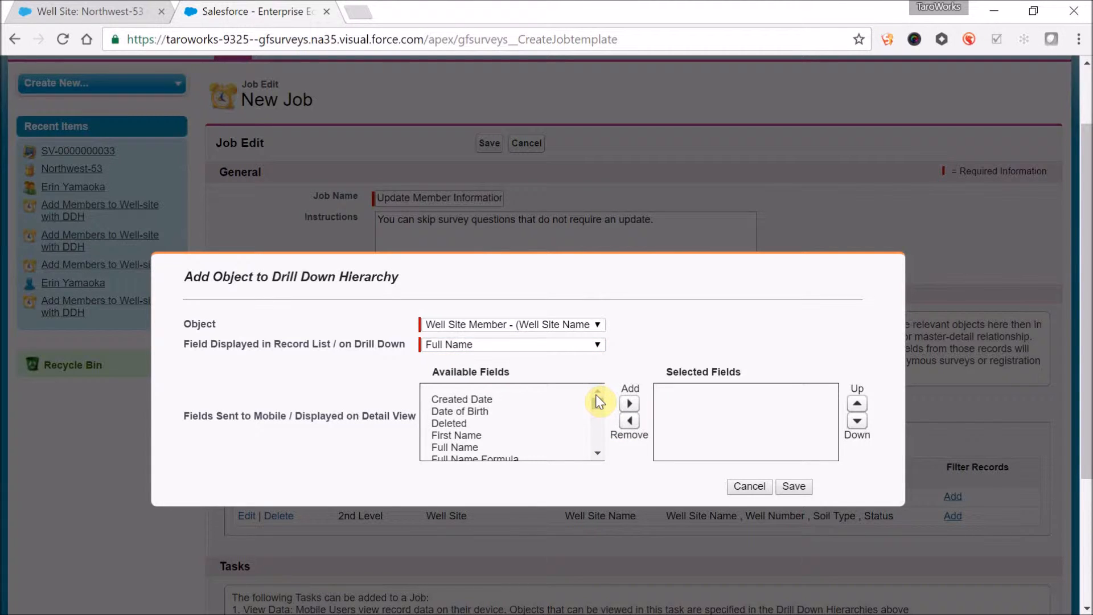
double_click(547, 412)
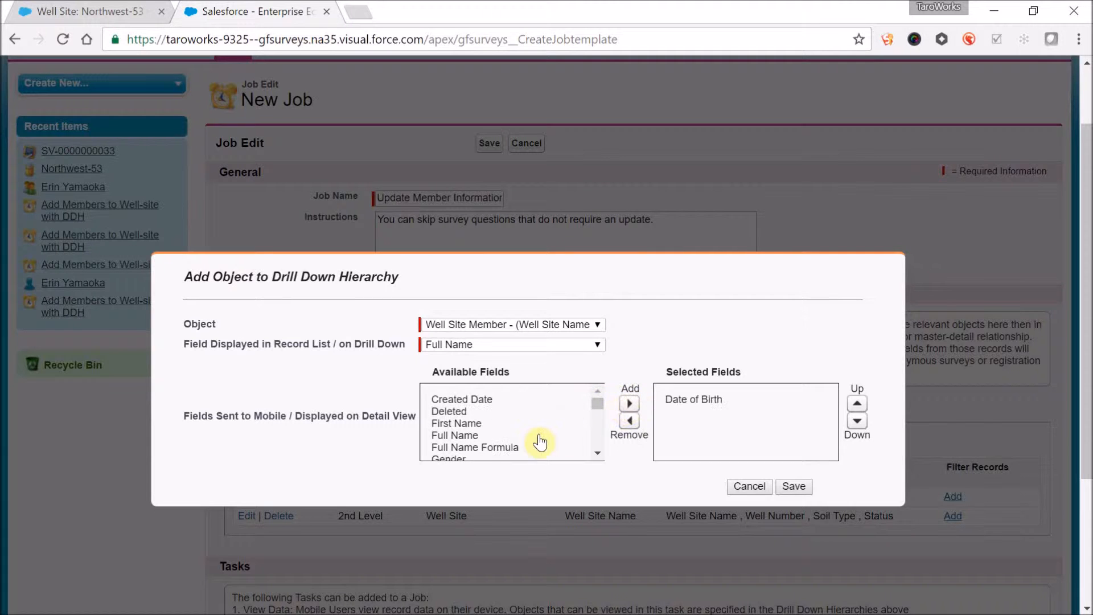
click(524, 423)
click(629, 404)
click(561, 447)
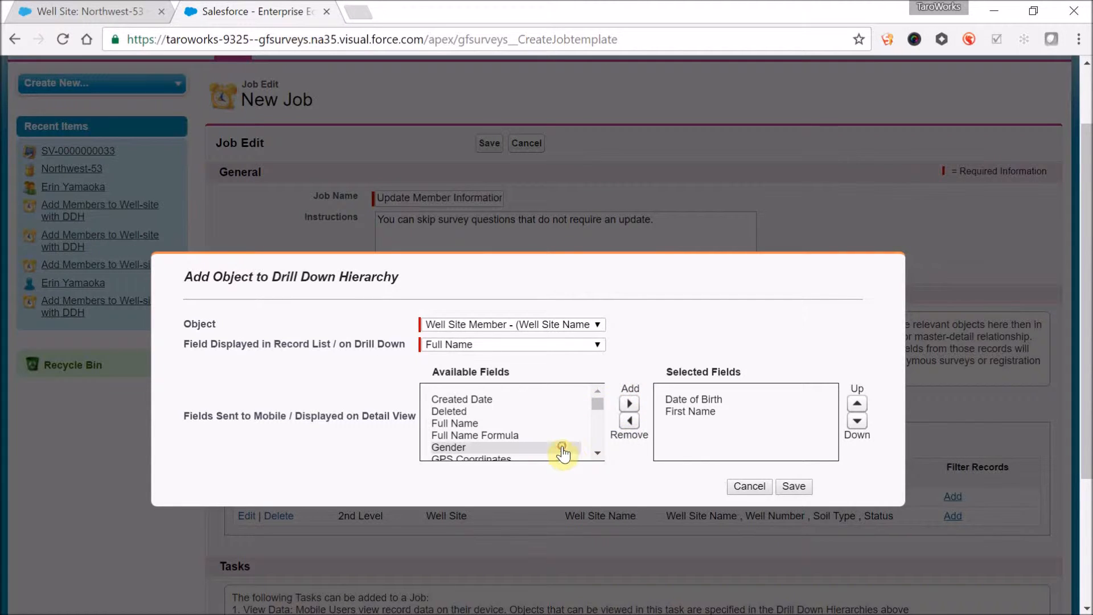
scroll(595, 456, down, 2)
click(559, 426)
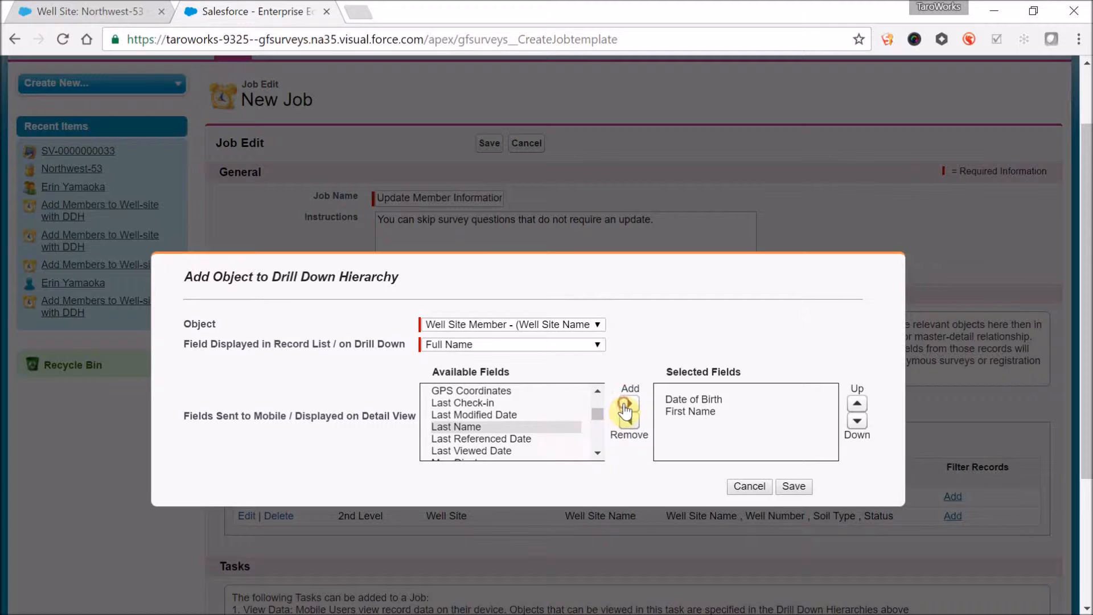
click(626, 405)
scroll(598, 456, down, 2)
click(555, 431)
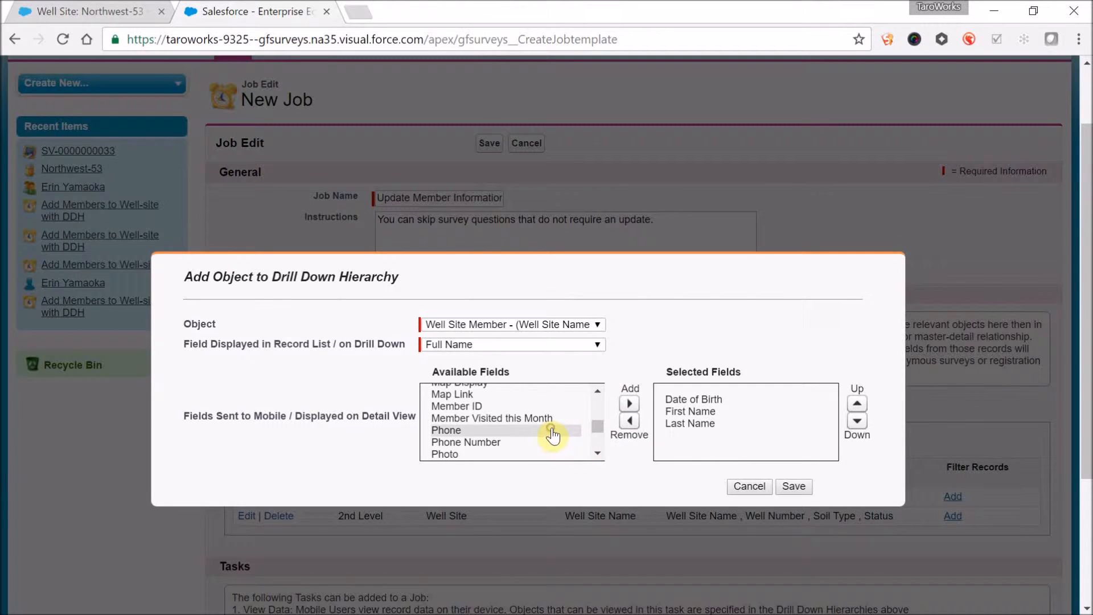
click(630, 406)
- Move Date of Birth to the end of the selected detail fields and save the Well Site Member object
click(701, 399)
click(858, 423)
click(858, 423)
click(859, 423)
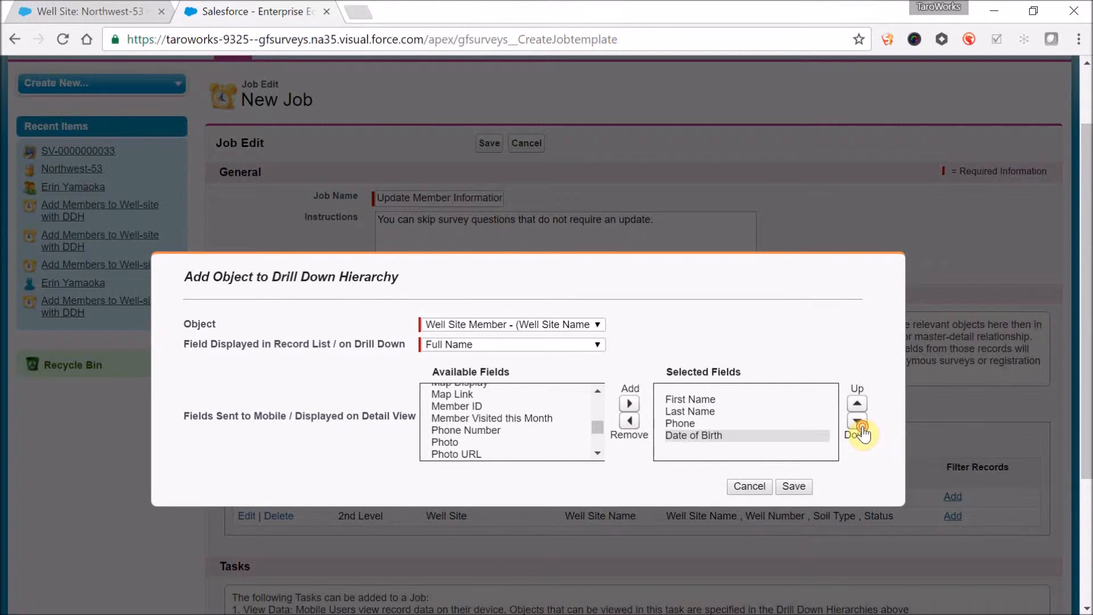
click(794, 487)
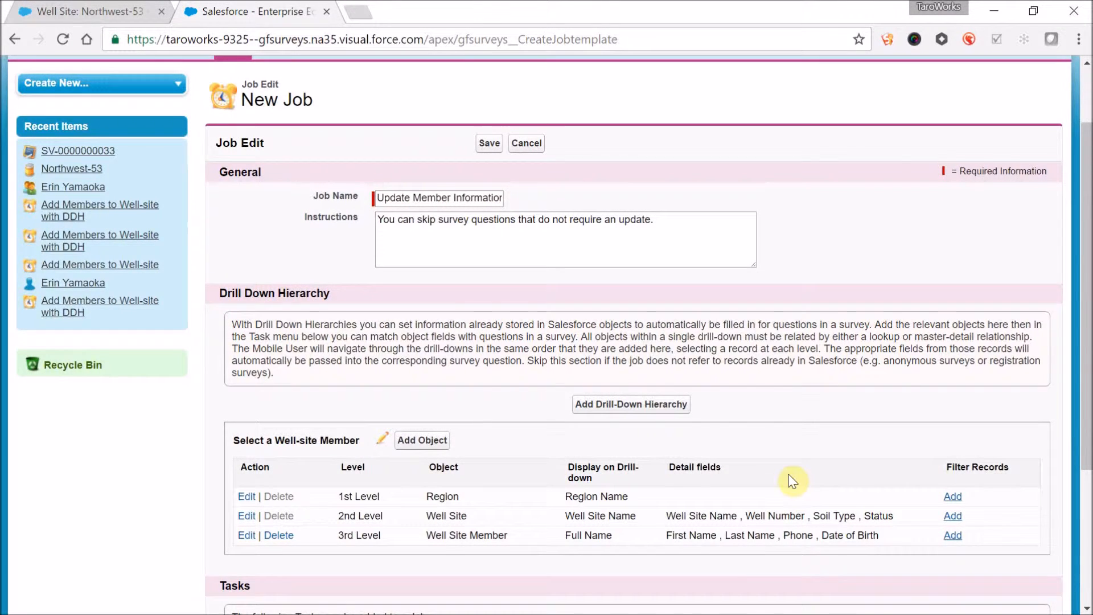
scroll(795, 484, down, 2)
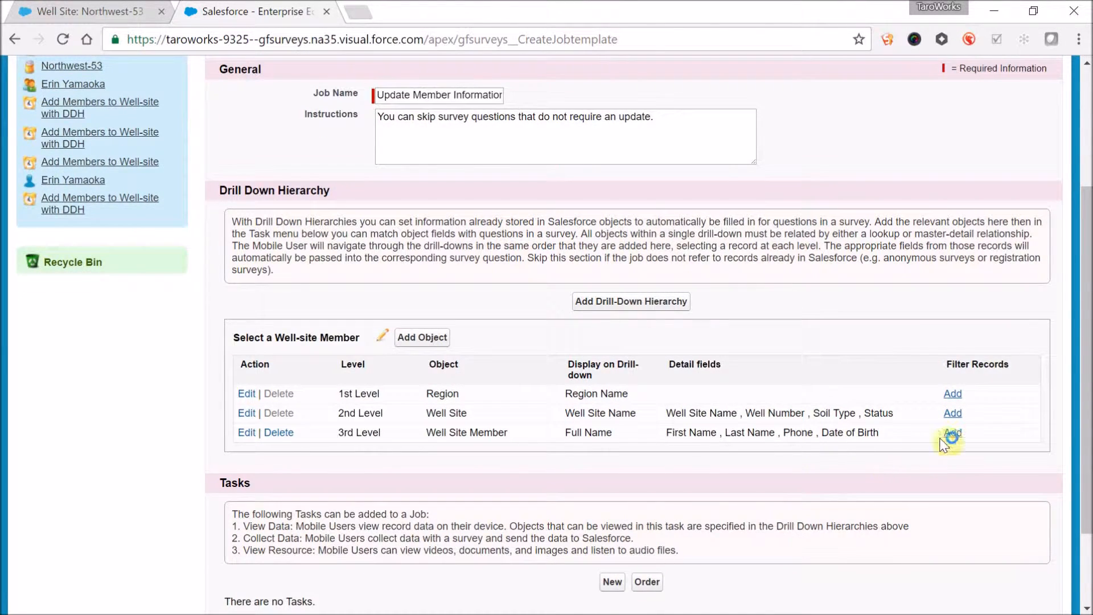
click(957, 434)
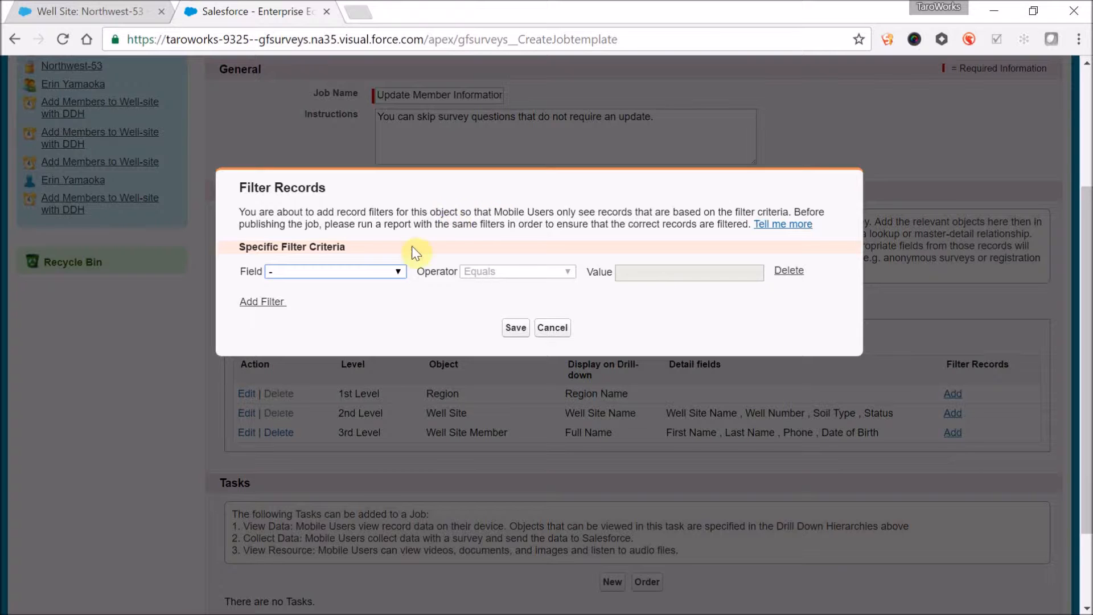
click(398, 270)
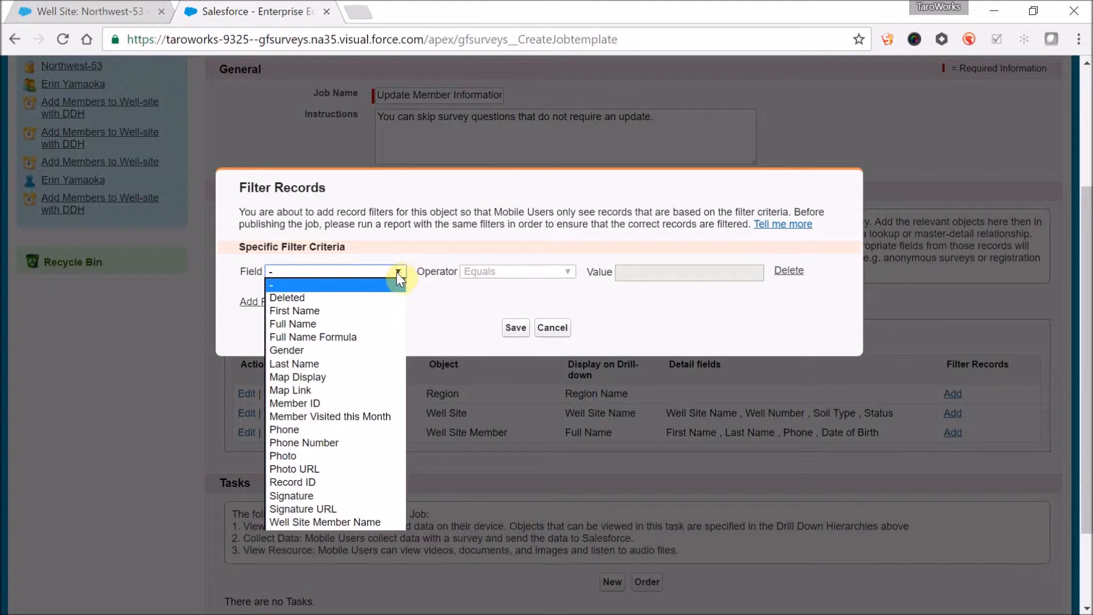
click(379, 414)
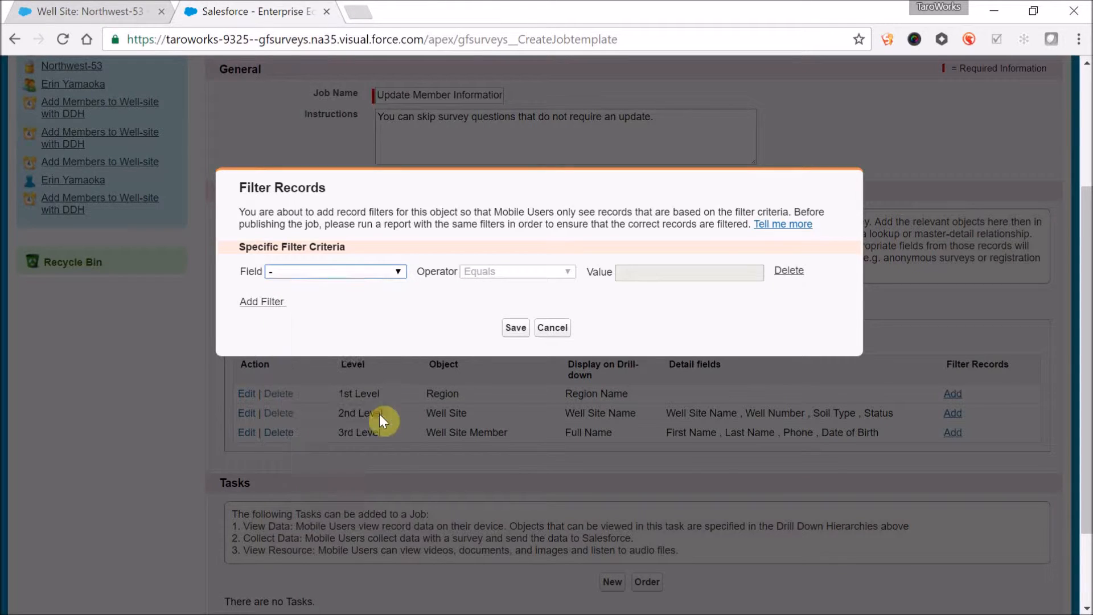
click(708, 271)
click(698, 308)
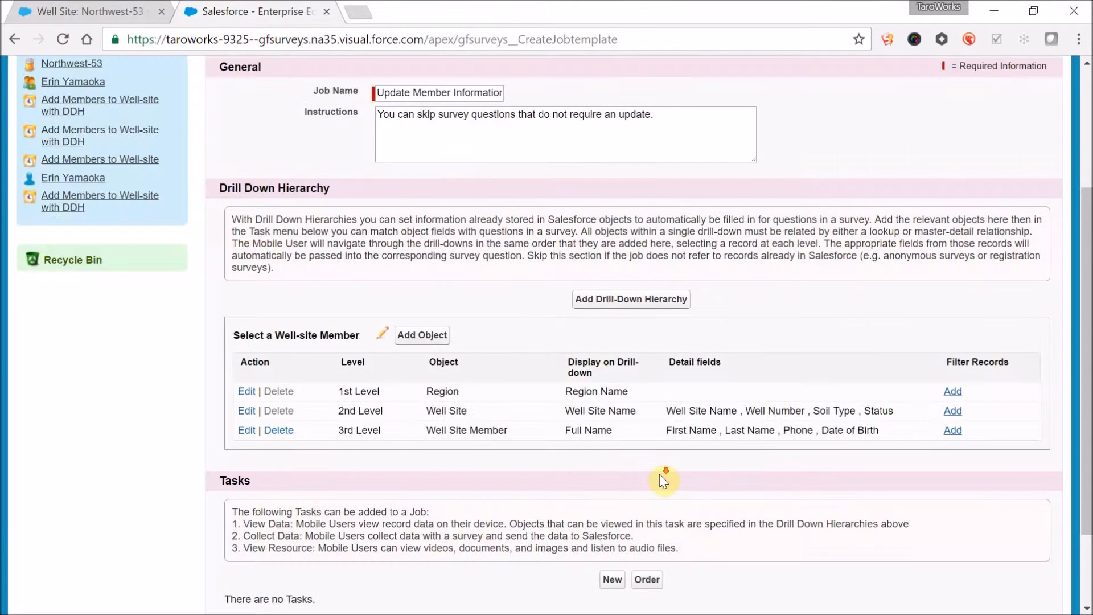
- Start a new Collect Data task titled "Update Member Info" that uses the Update Member Information survey
scroll(660, 474, down, 2)
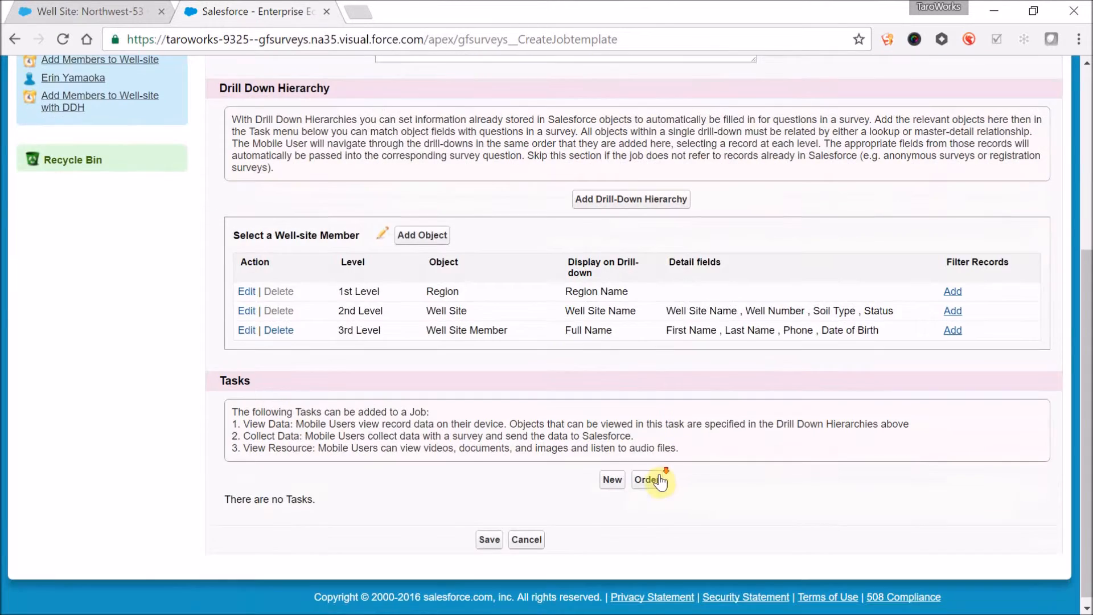
click(607, 476)
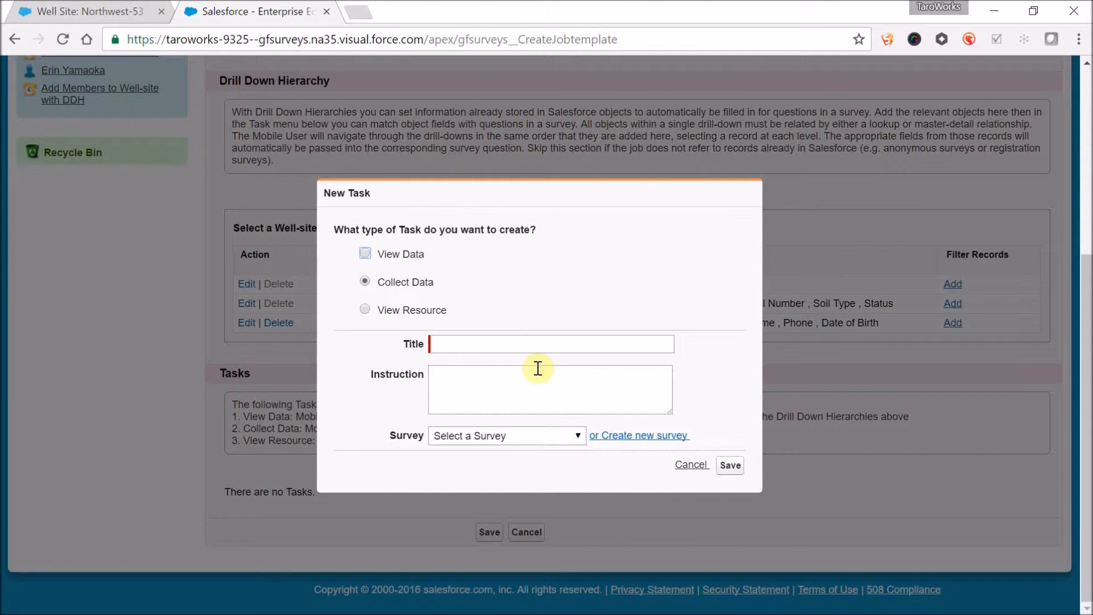
click(513, 342)
text(Update membe)
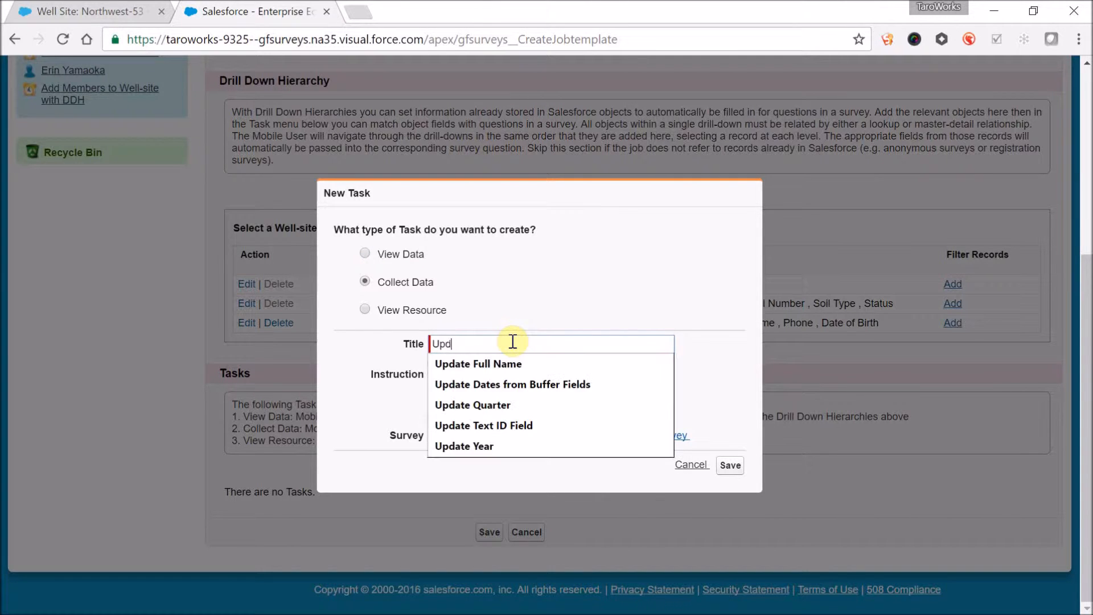
key(BackSpace)
key(BackSpace)
key(BackSpace)
key(BackSpace)
key(BackSpace)
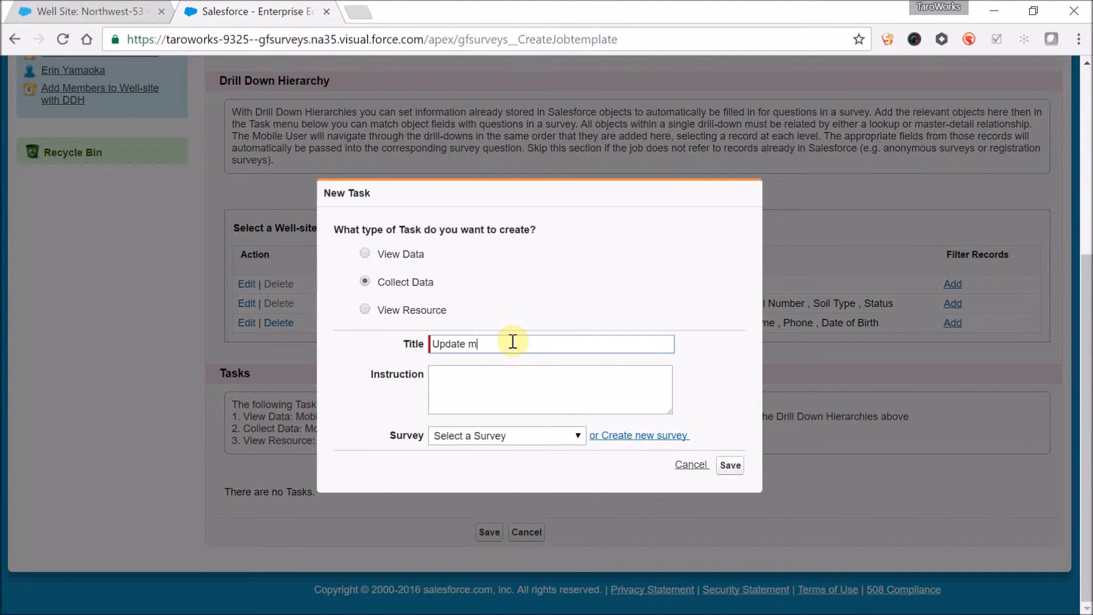
text(Member INfo)
click(528, 443)
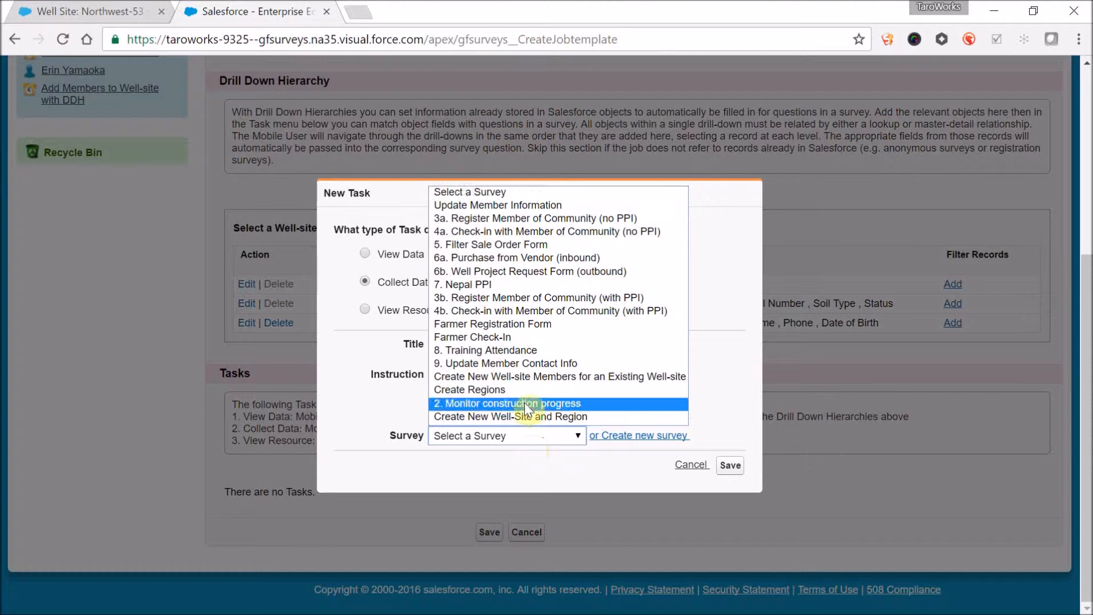
click(494, 205)
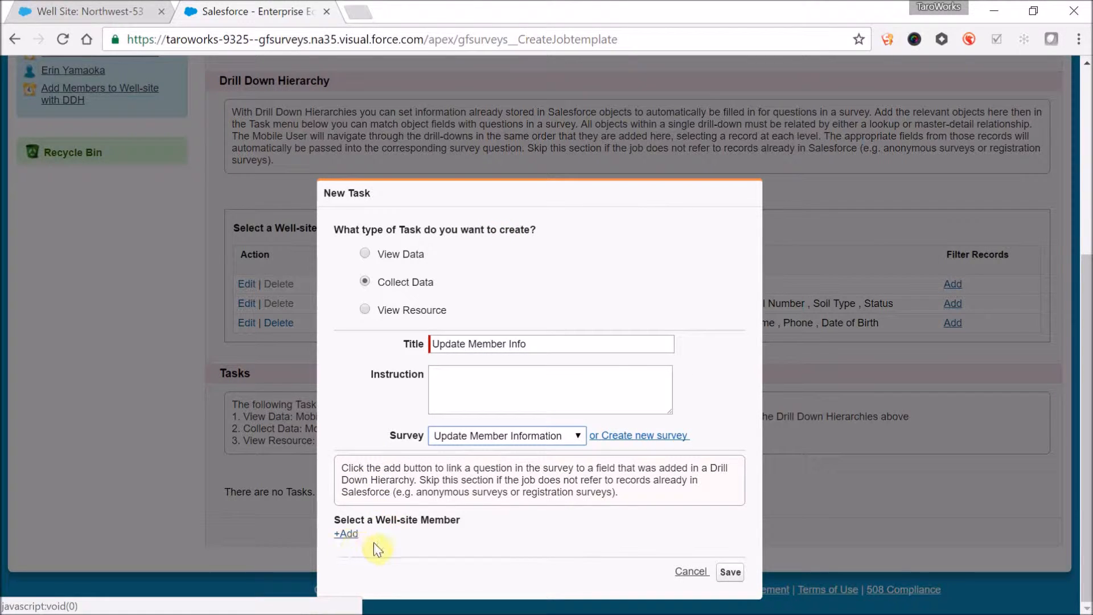
- Link the Well Site object's Well Number field to the survey's Well Site question in the new task
click(354, 534)
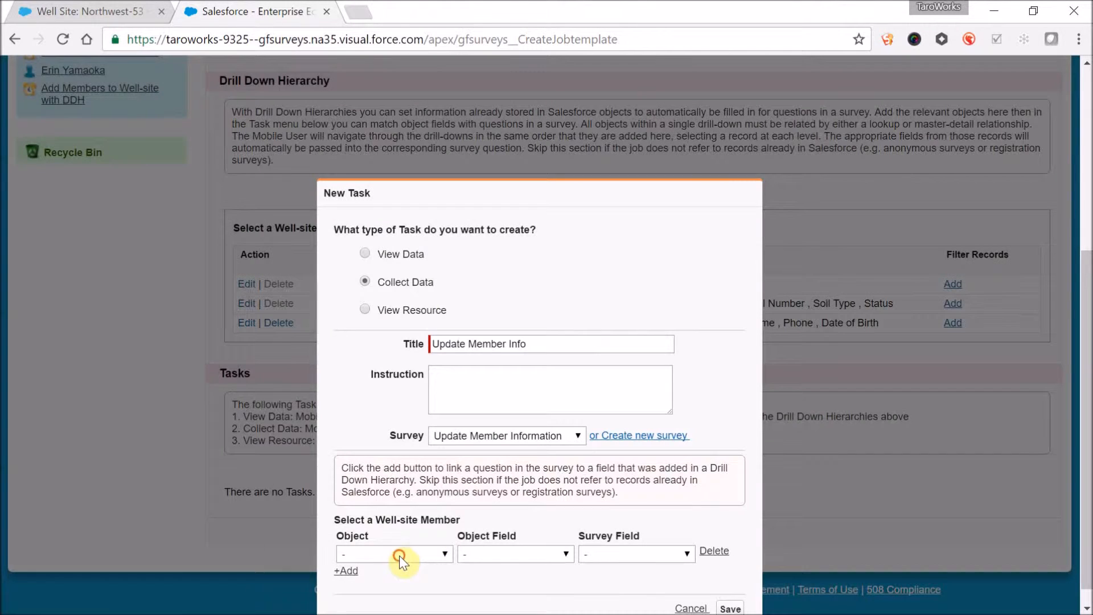
click(398, 556)
click(398, 590)
click(516, 551)
click(528, 516)
click(599, 554)
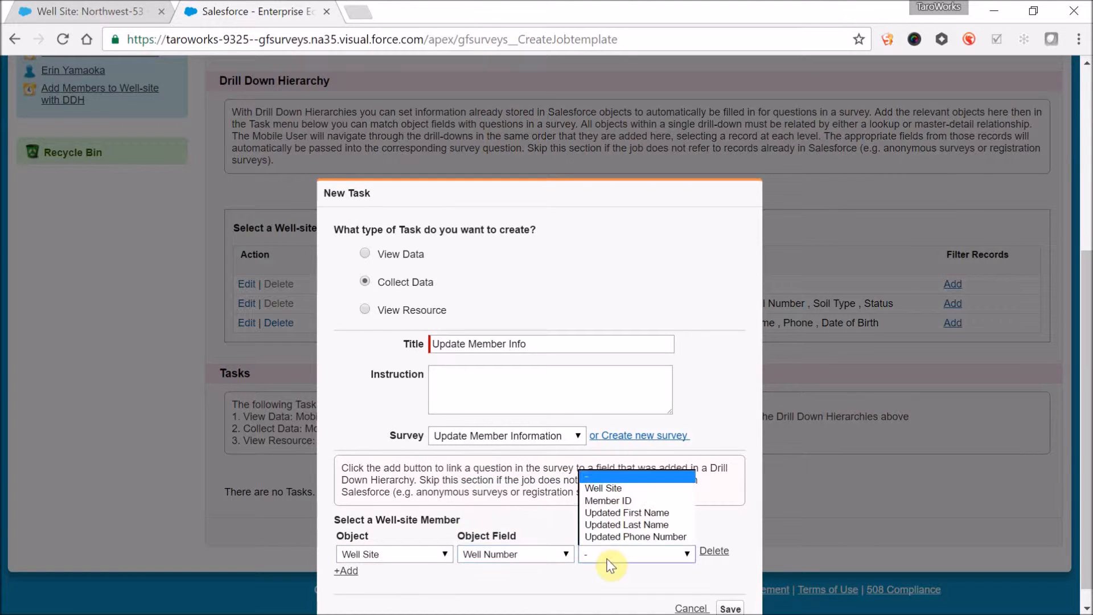
click(604, 488)
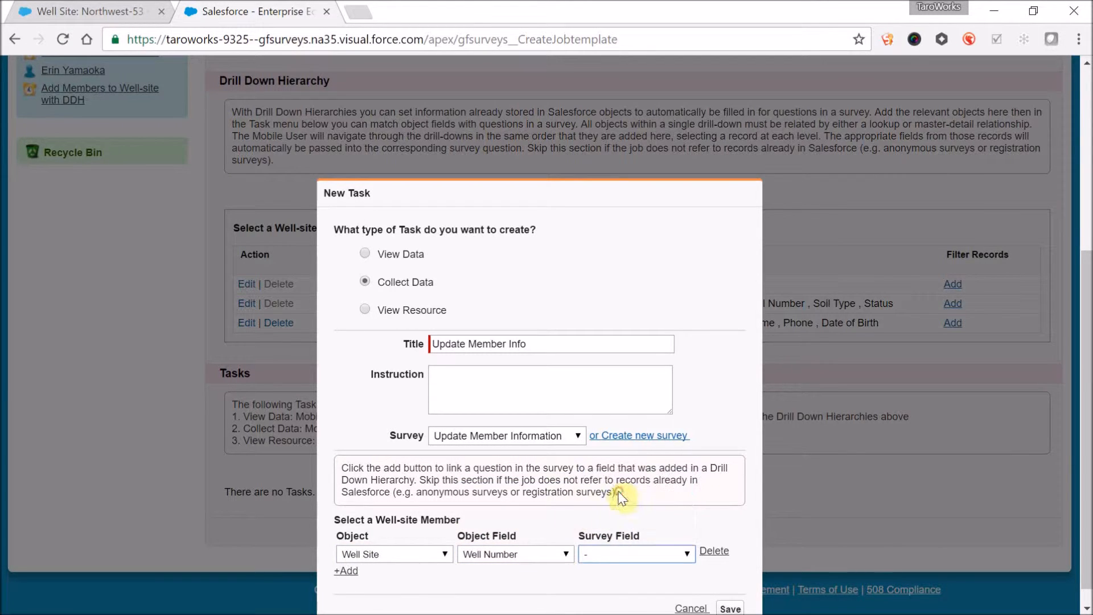
click(347, 571)
click(372, 575)
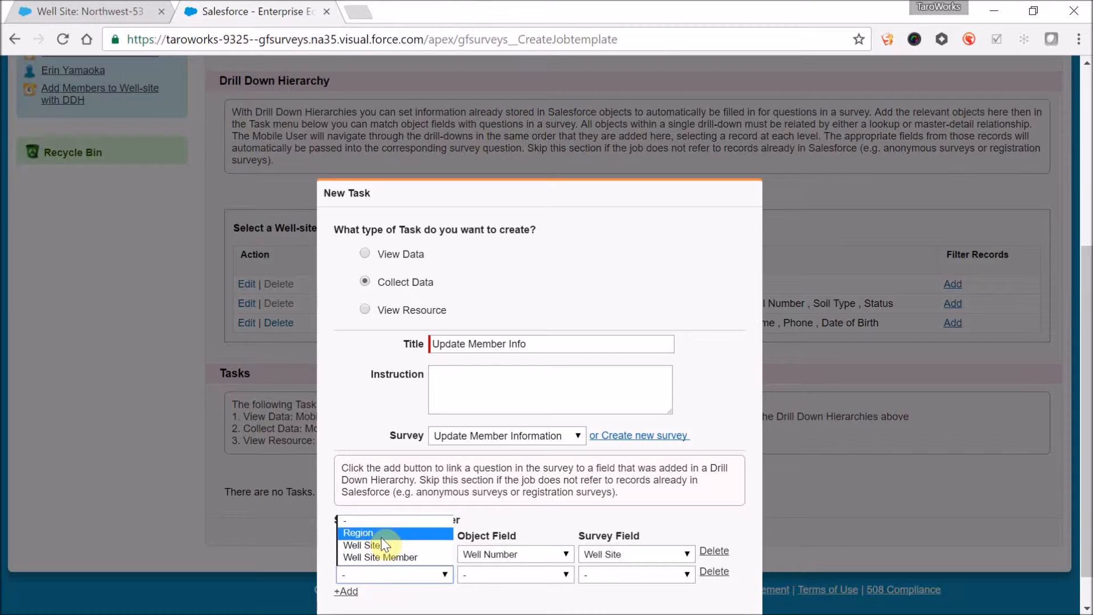
click(380, 556)
click(501, 576)
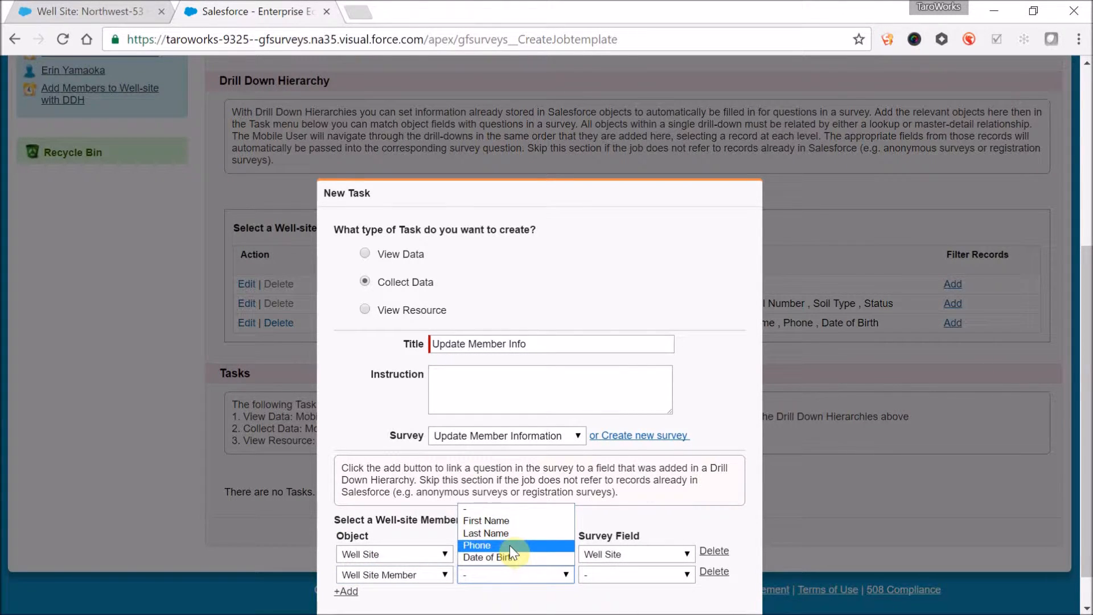
scroll(509, 607, down, 1)
click(559, 558)
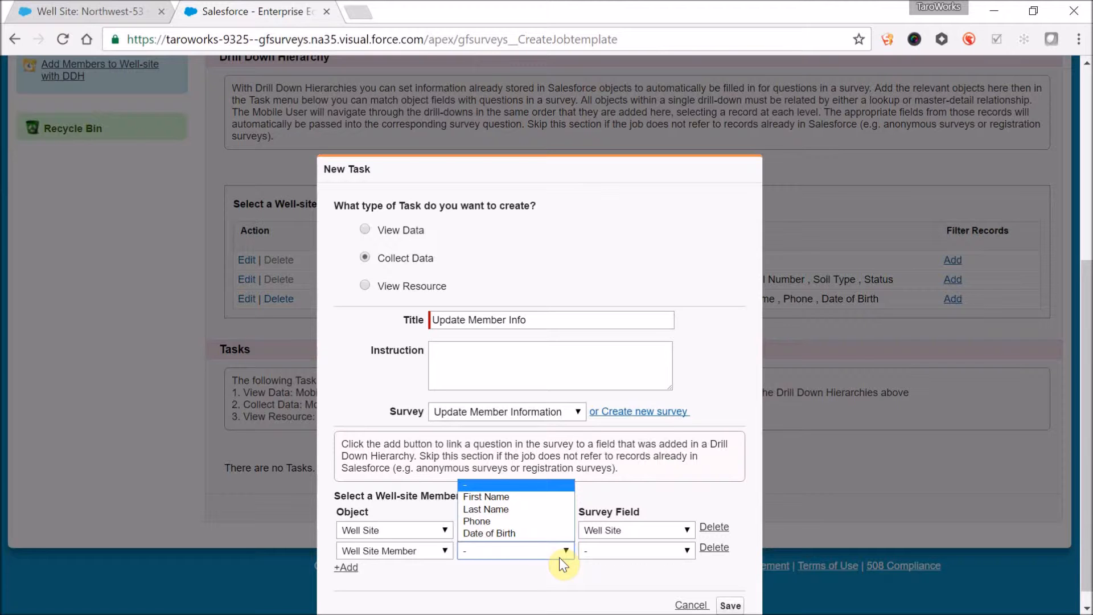
click(715, 548)
- Save the task and add Member ID to the detail fields of the Well Site Member object in the drill-down hierarchy
click(731, 589)
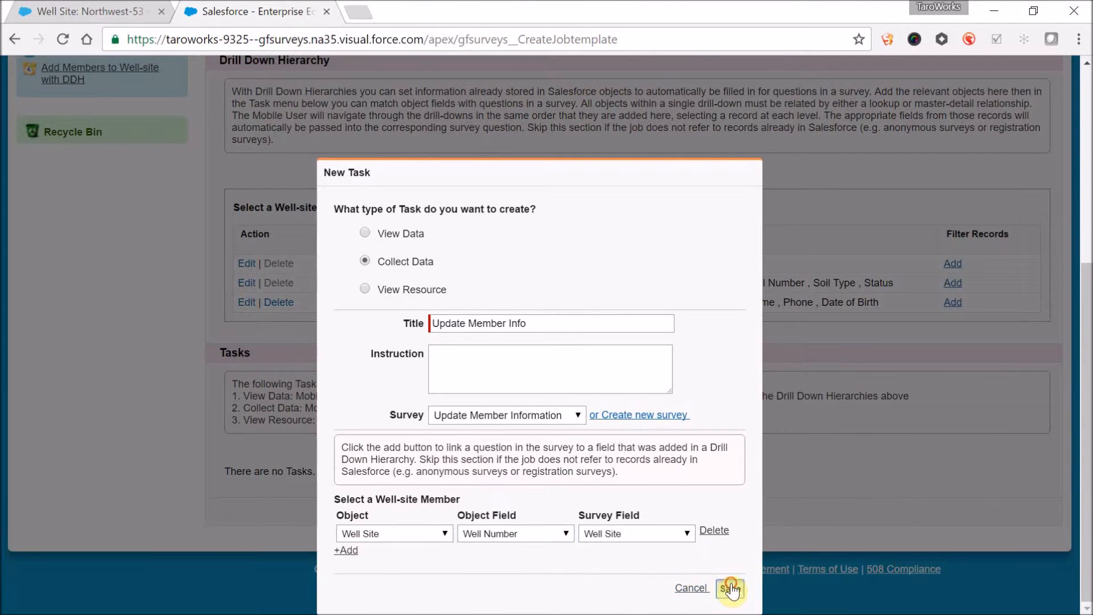
click(249, 301)
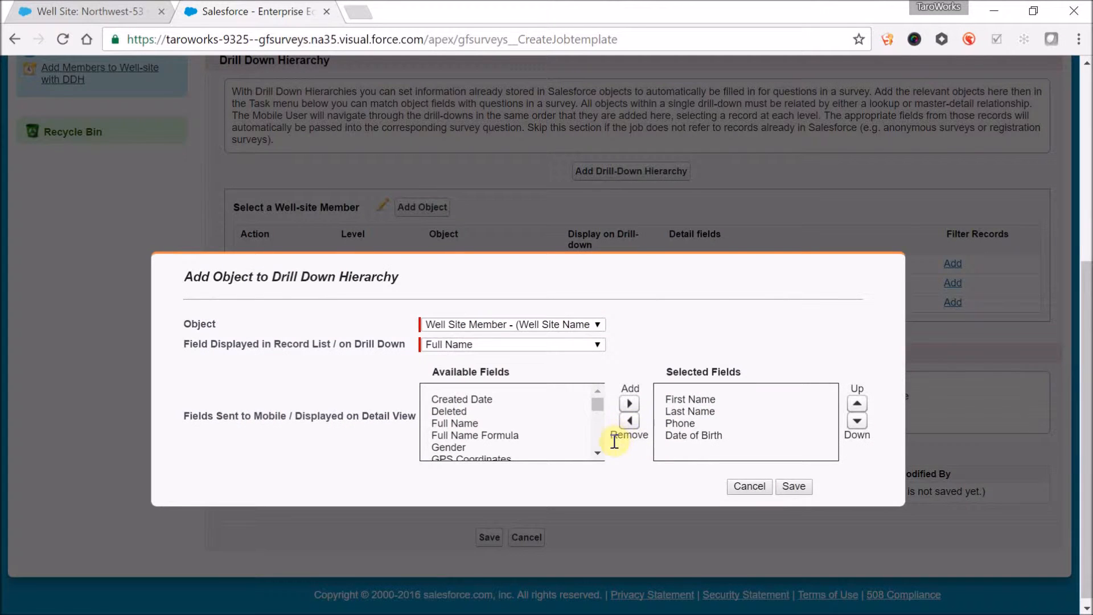
click(597, 443)
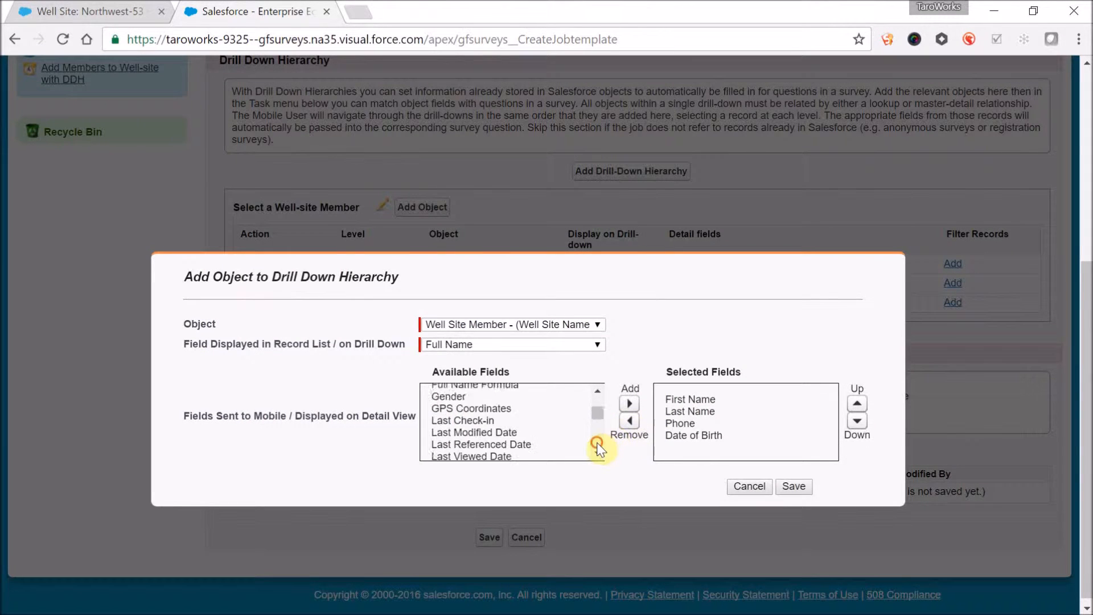
click(507, 409)
click(630, 404)
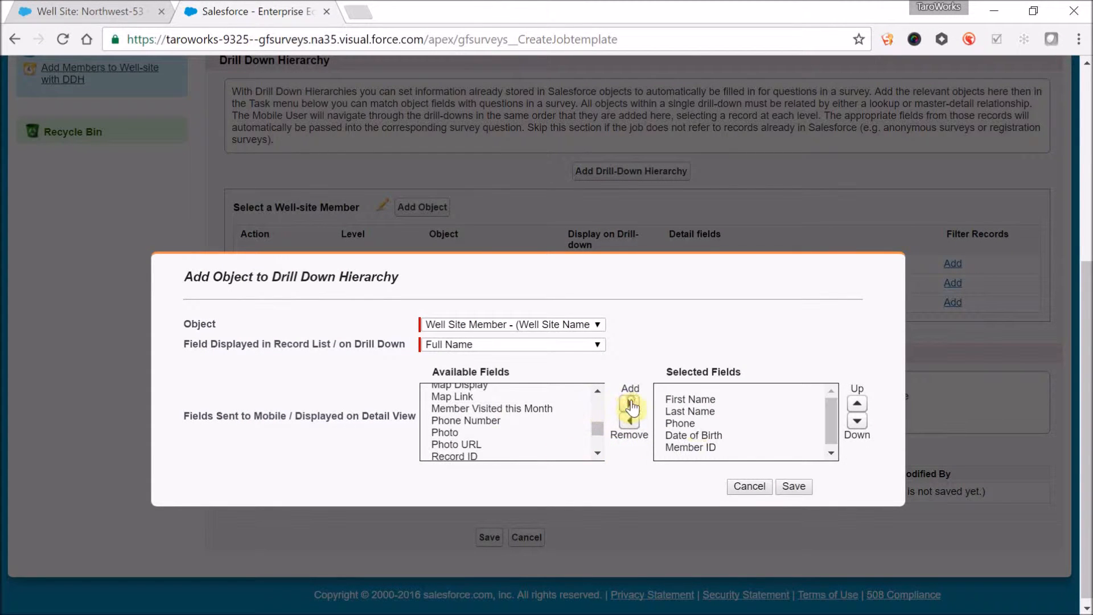
click(794, 486)
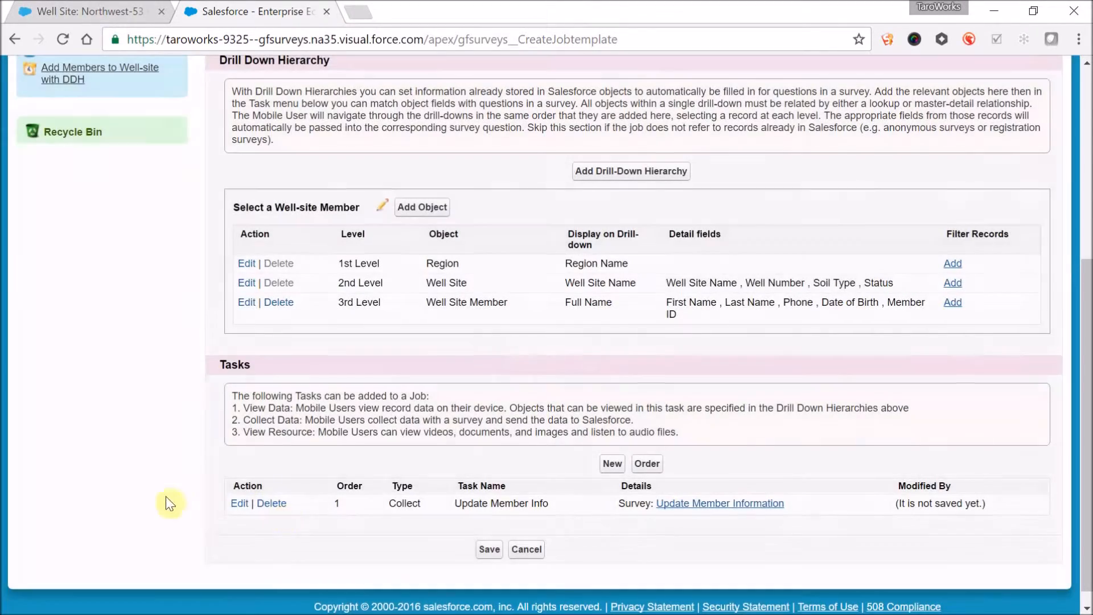
- Edit the Update Member Info task to link Well Site Member's Member ID field to the survey's Member ID question, and save it
click(232, 504)
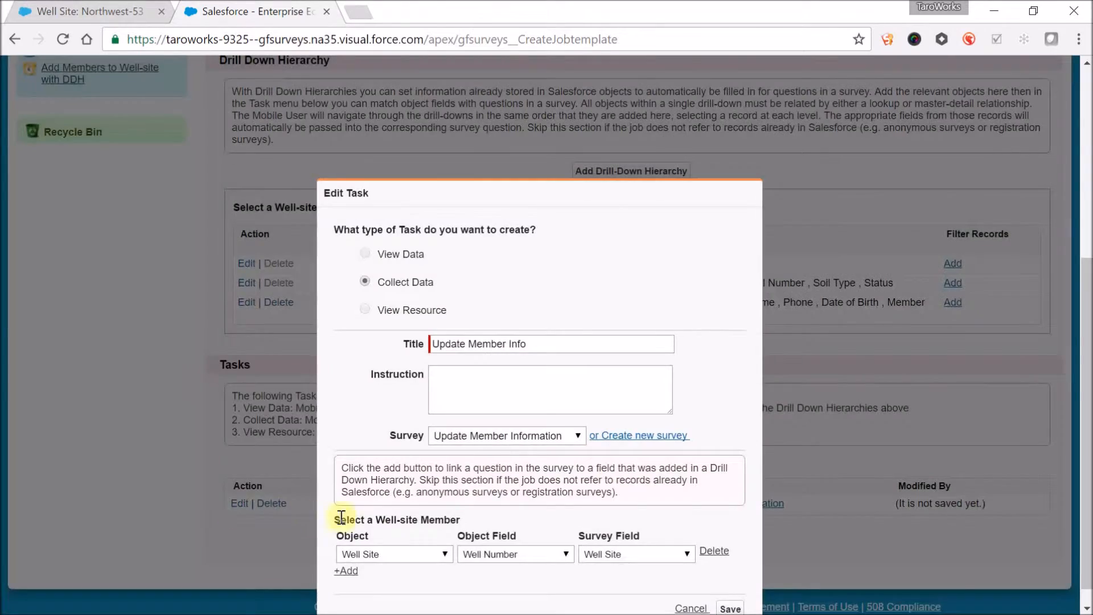
click(347, 572)
click(378, 575)
click(381, 558)
click(497, 576)
click(510, 559)
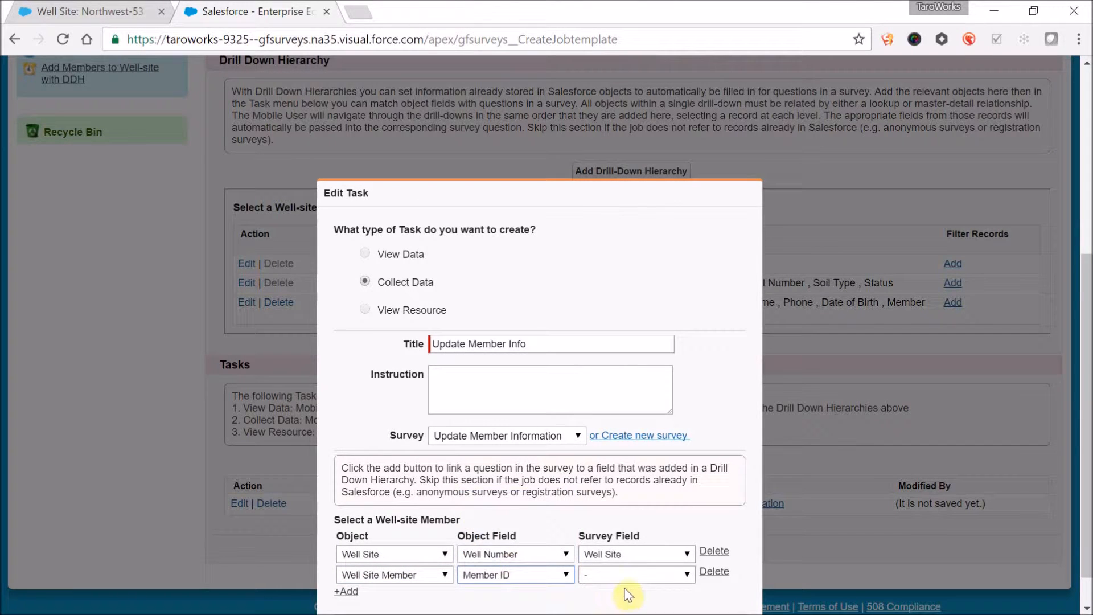
click(630, 575)
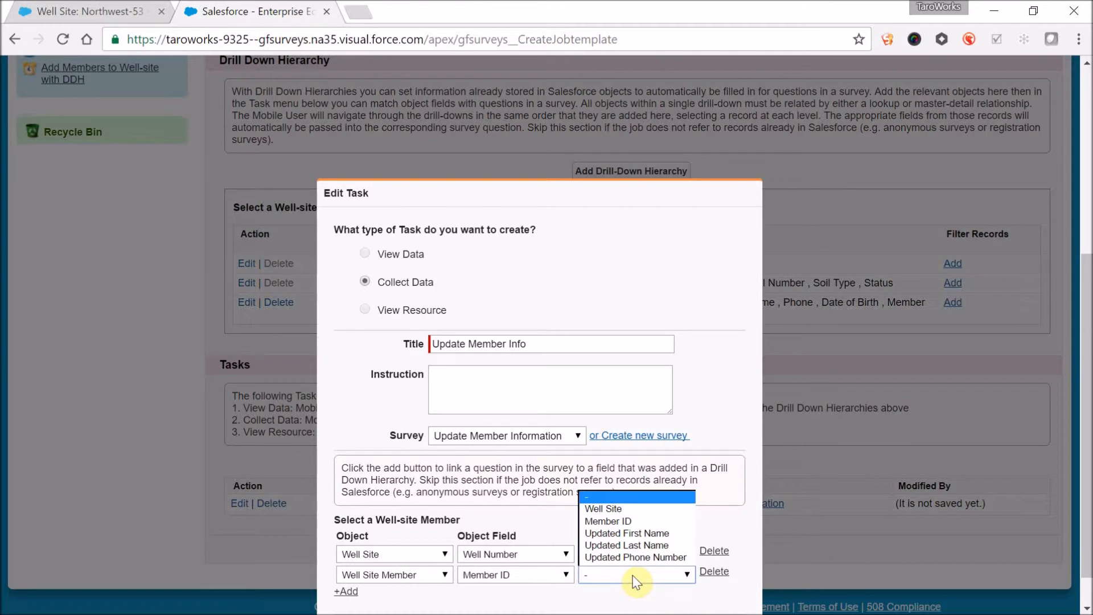
click(628, 519)
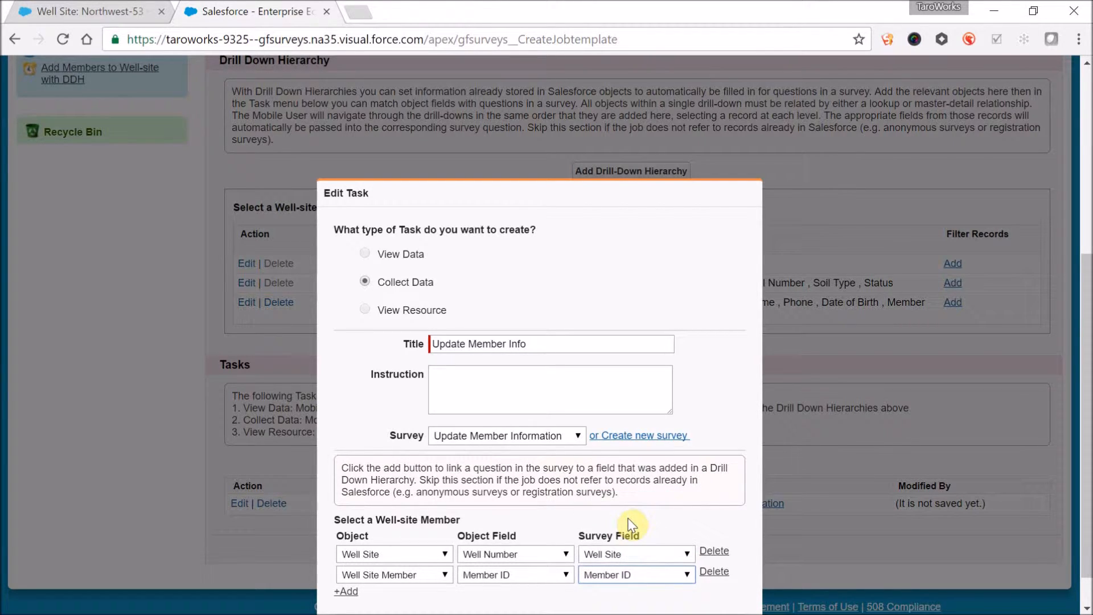
scroll(629, 519, down, 2)
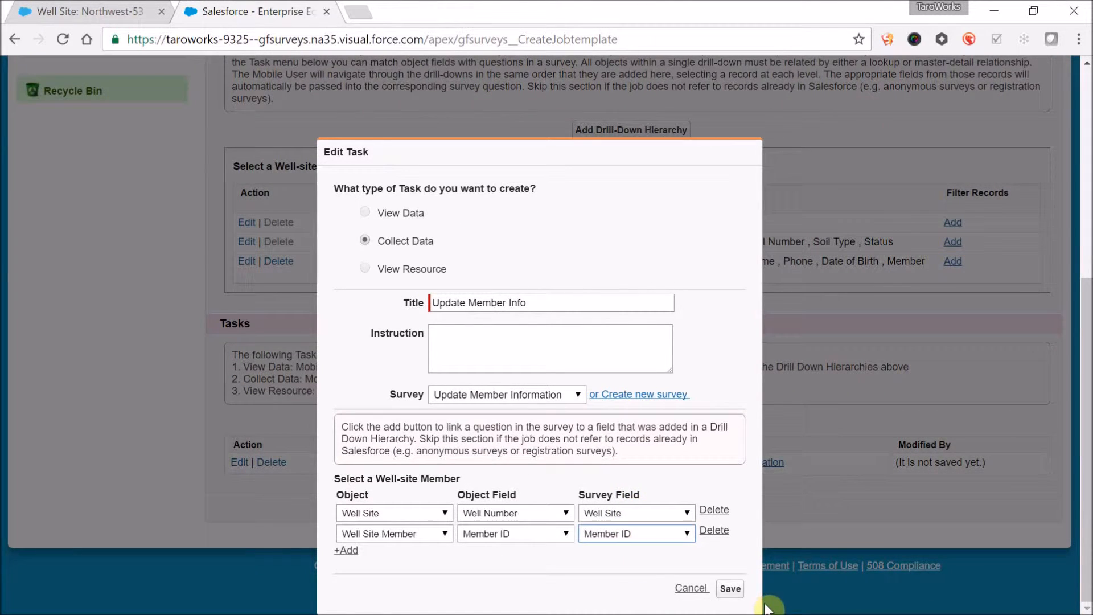
click(730, 589)
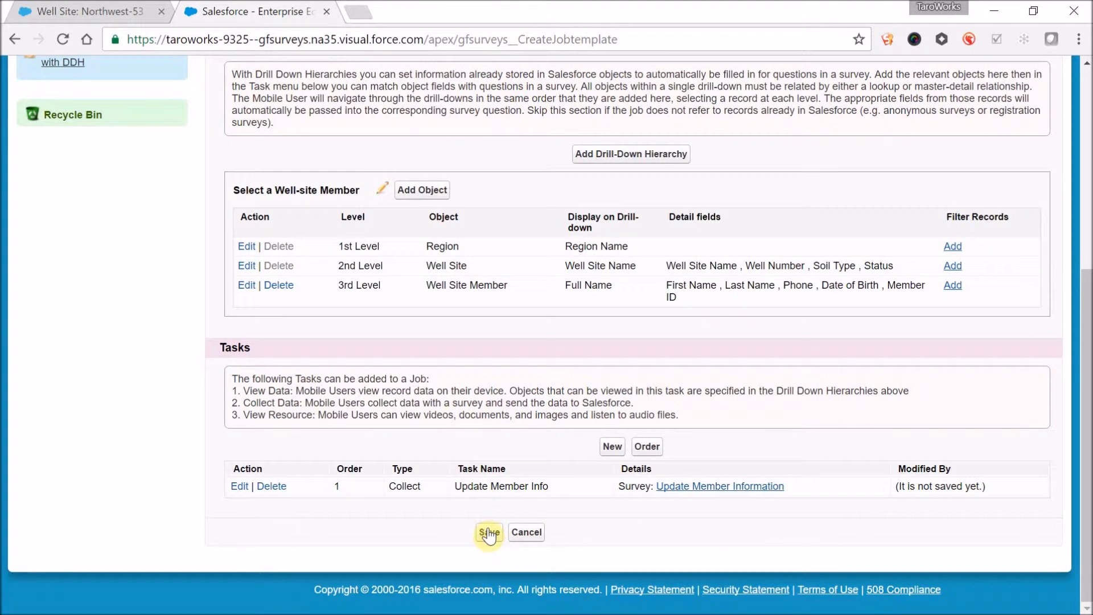
- Save the job and publish Update Member Information
click(488, 532)
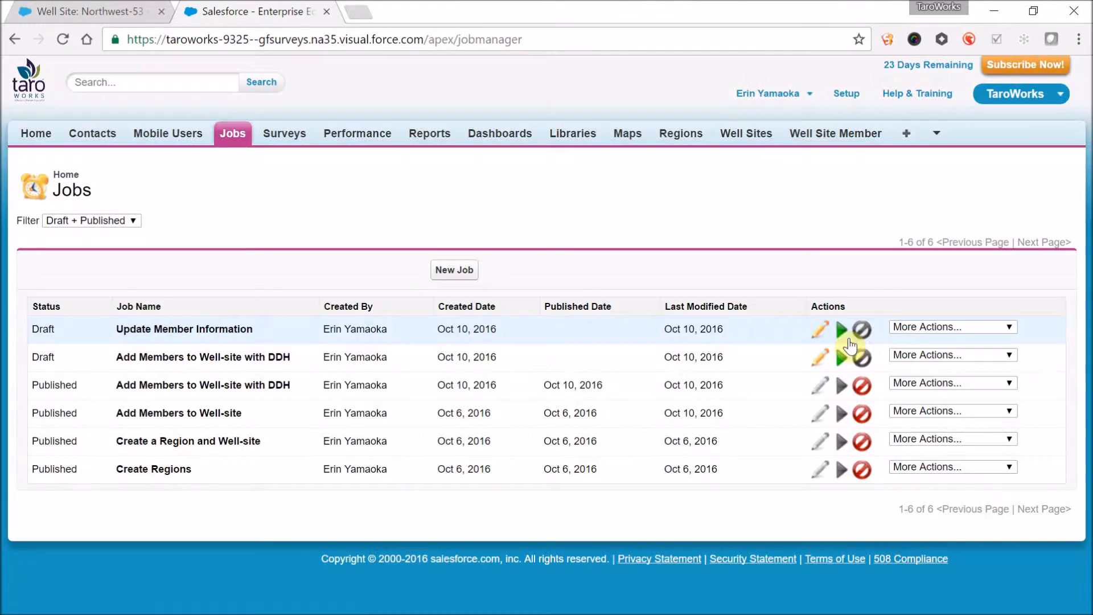
click(843, 330)
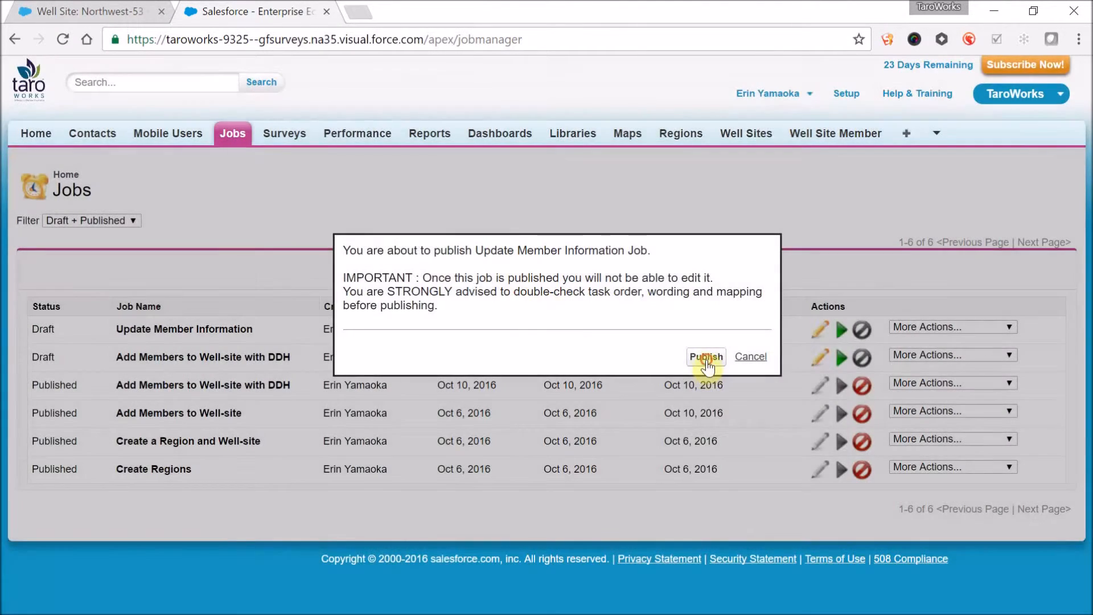
click(706, 358)
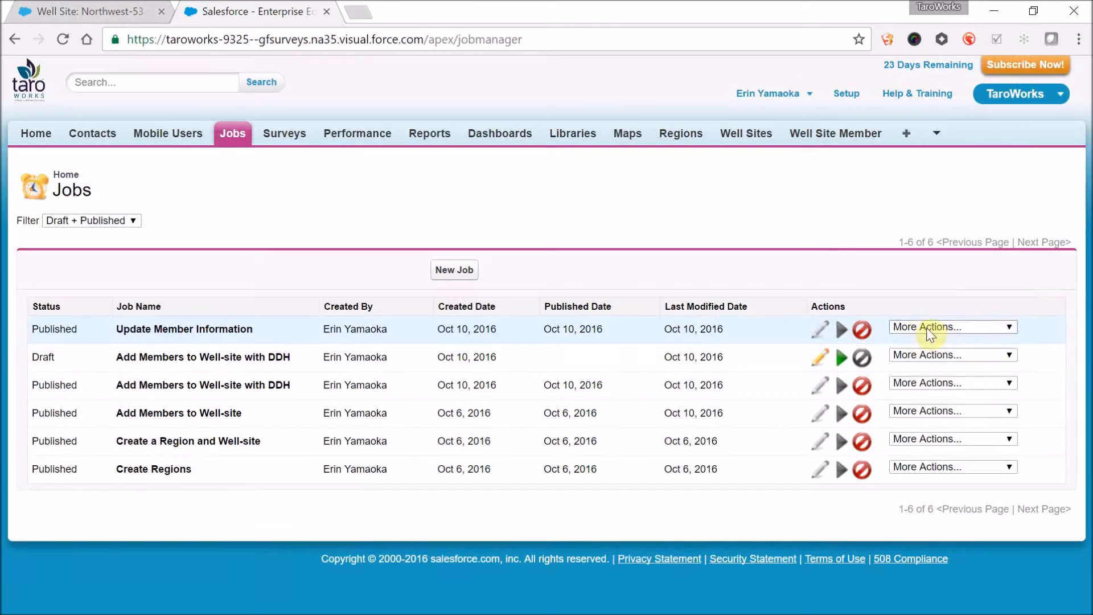
- Assign the Update Member Information job to groups by adding a member to its queue, and save the queue
click(927, 327)
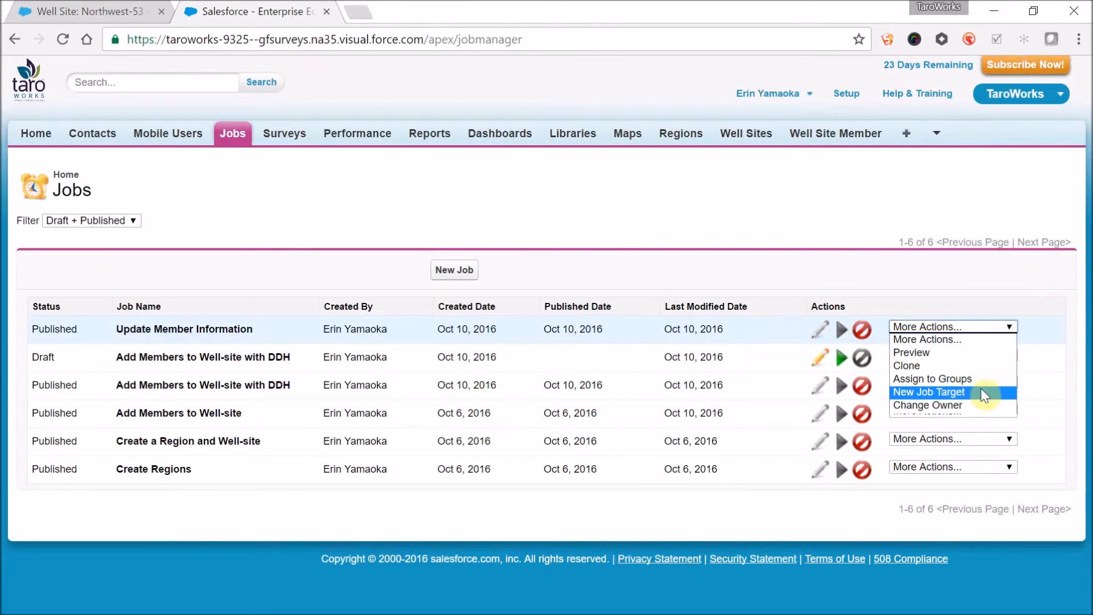
click(979, 383)
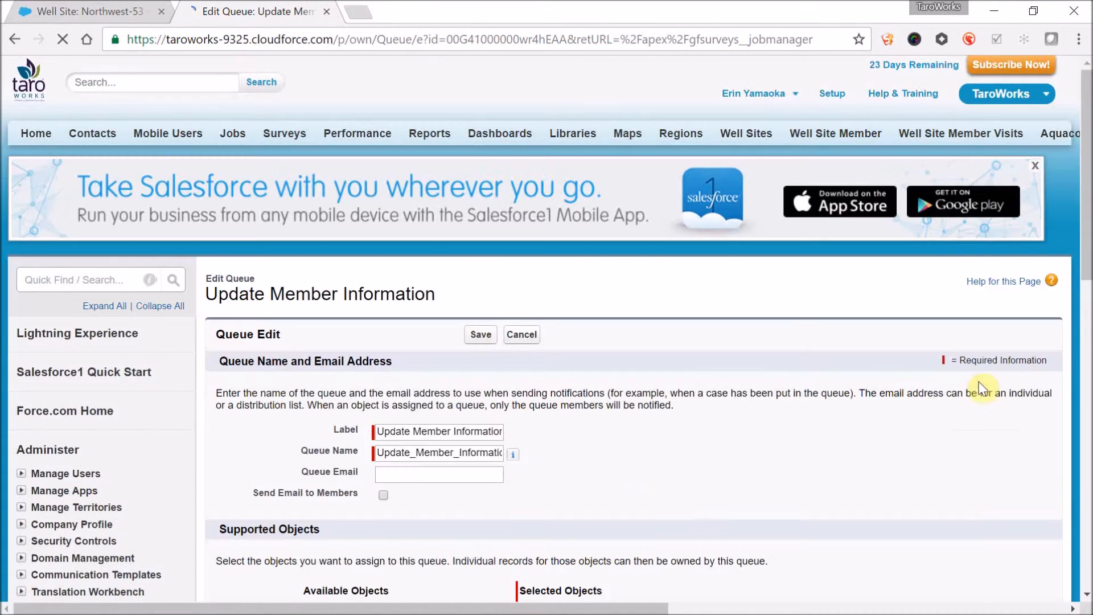
scroll(670, 487, down, 2)
scroll(670, 487, down, 10)
click(347, 129)
click(346, 142)
click(334, 169)
click(391, 235)
click(481, 384)
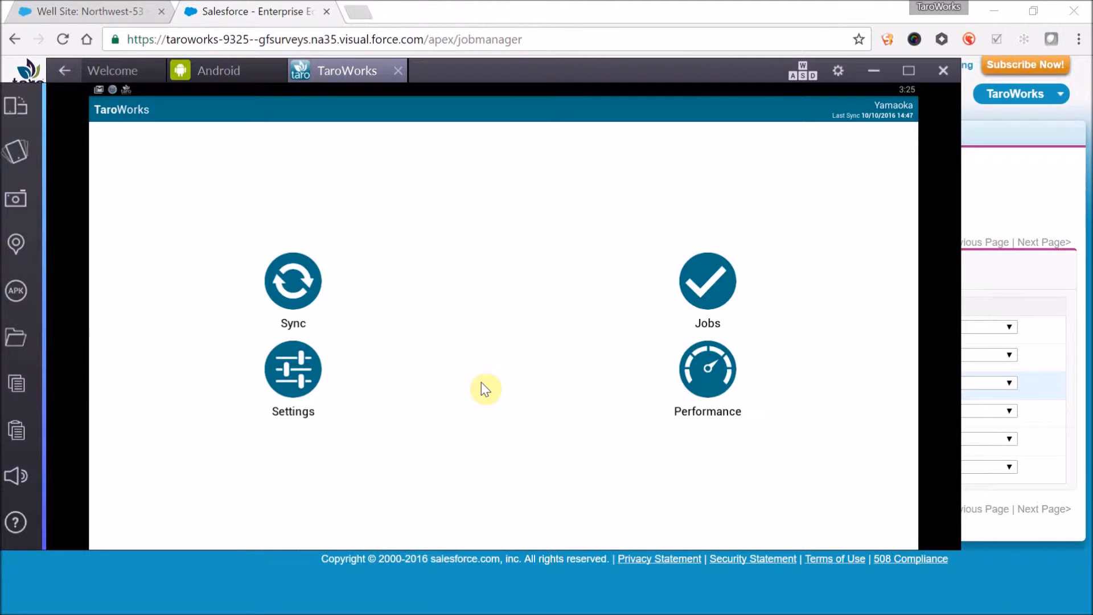
- Sync the TaroWorks mobile app and open the Update Member Information job
click(279, 260)
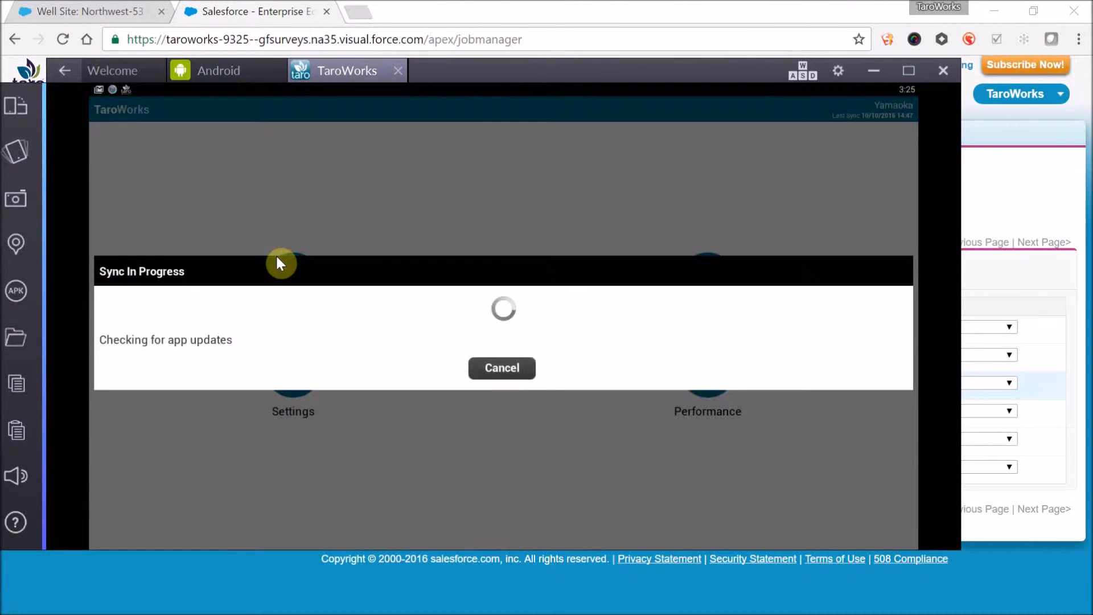
click(494, 348)
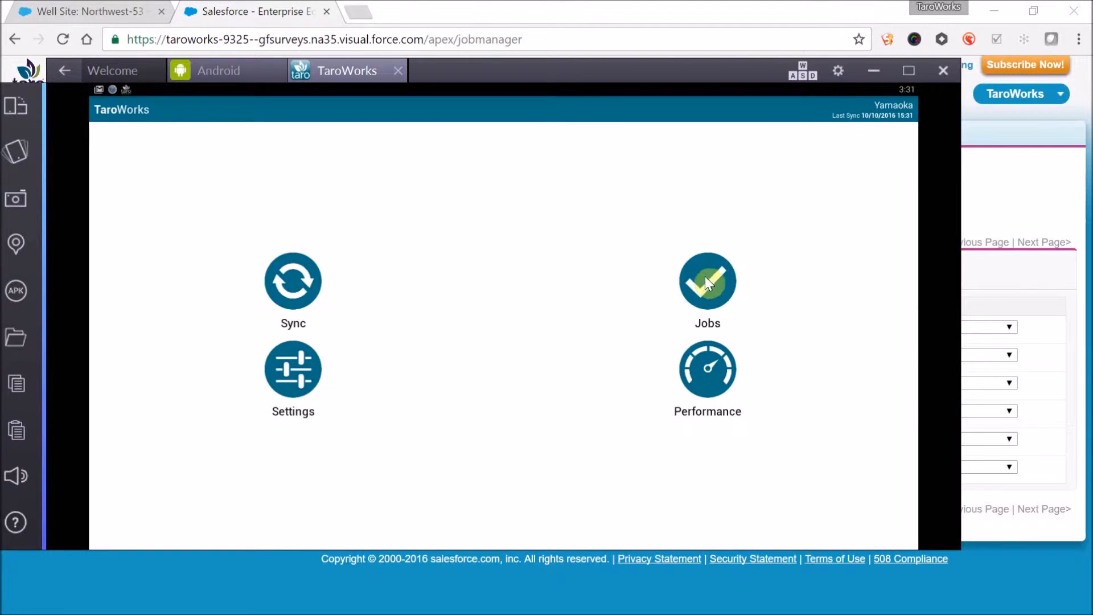
click(707, 280)
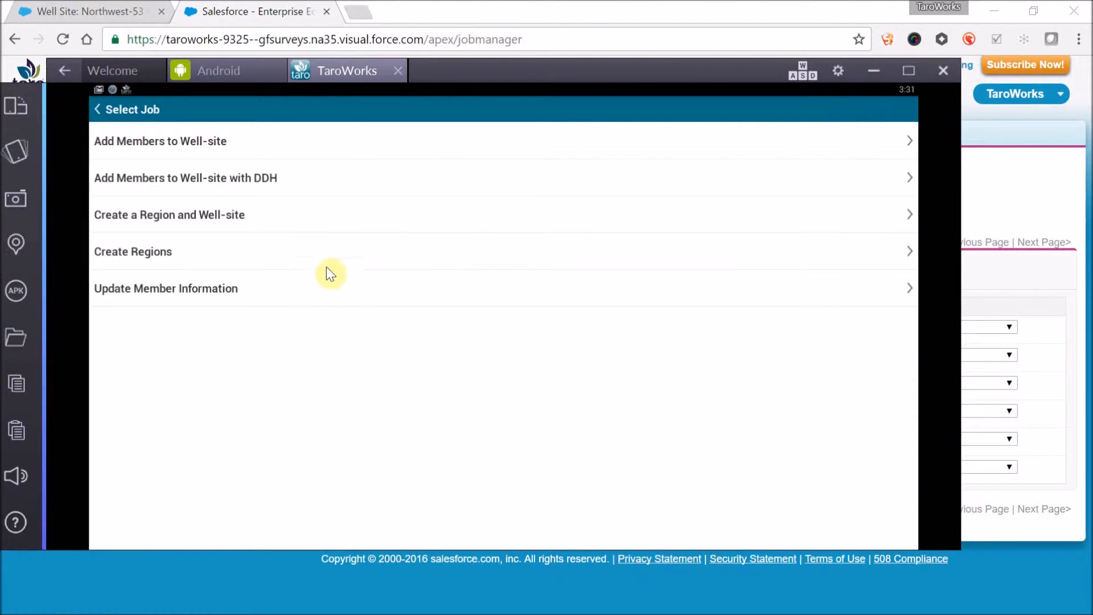
click(318, 296)
click(370, 321)
click(394, 182)
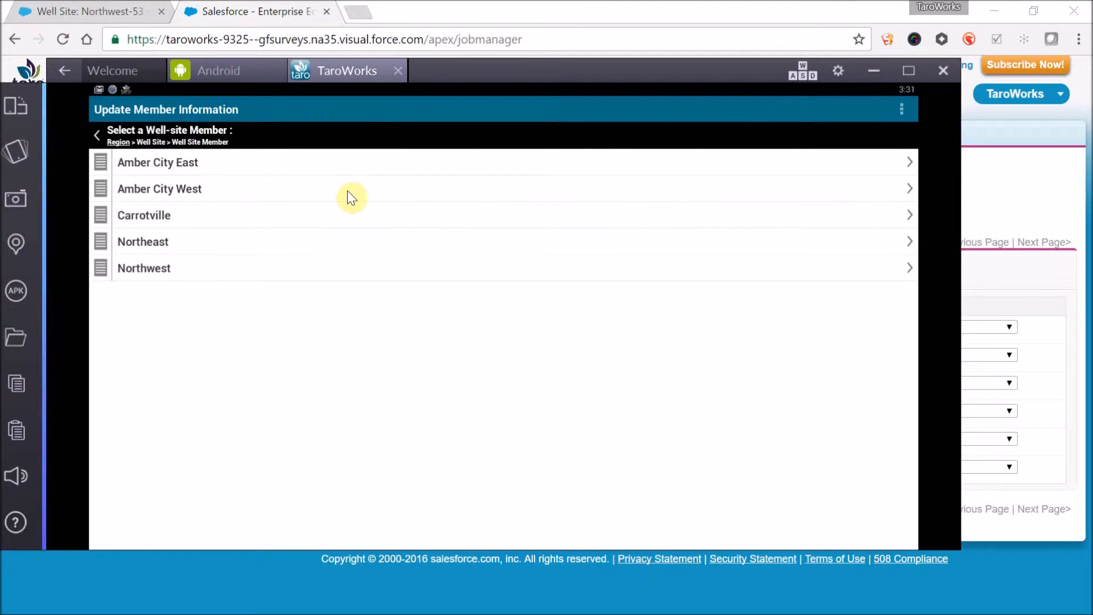
- Drill down through the Northwest region and its first well site to the first listed member, and continue to the survey
click(164, 142)
click(194, 295)
click(202, 272)
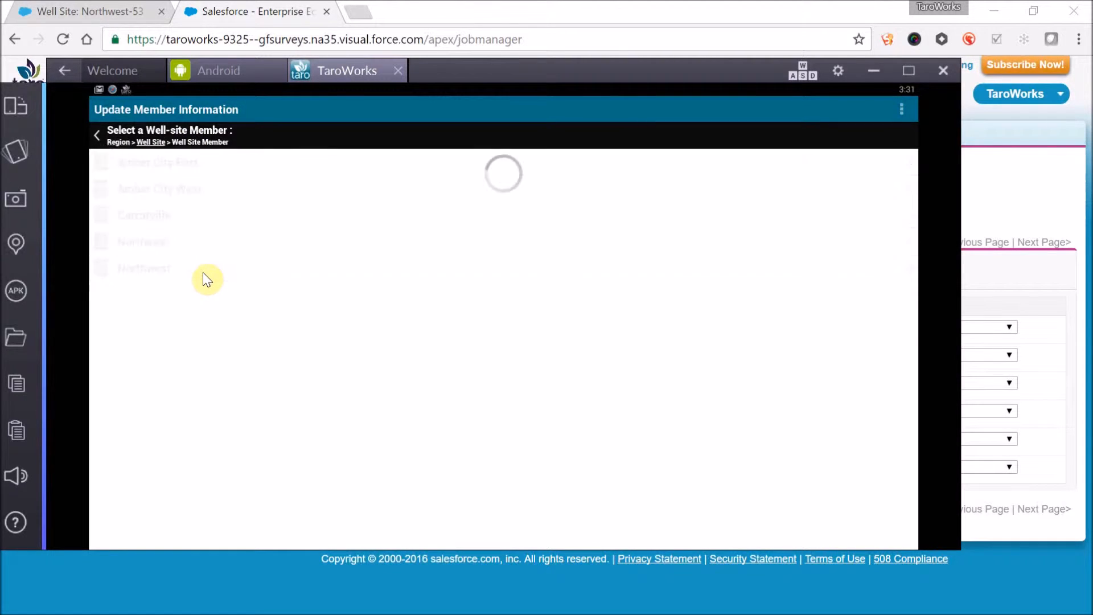
click(224, 163)
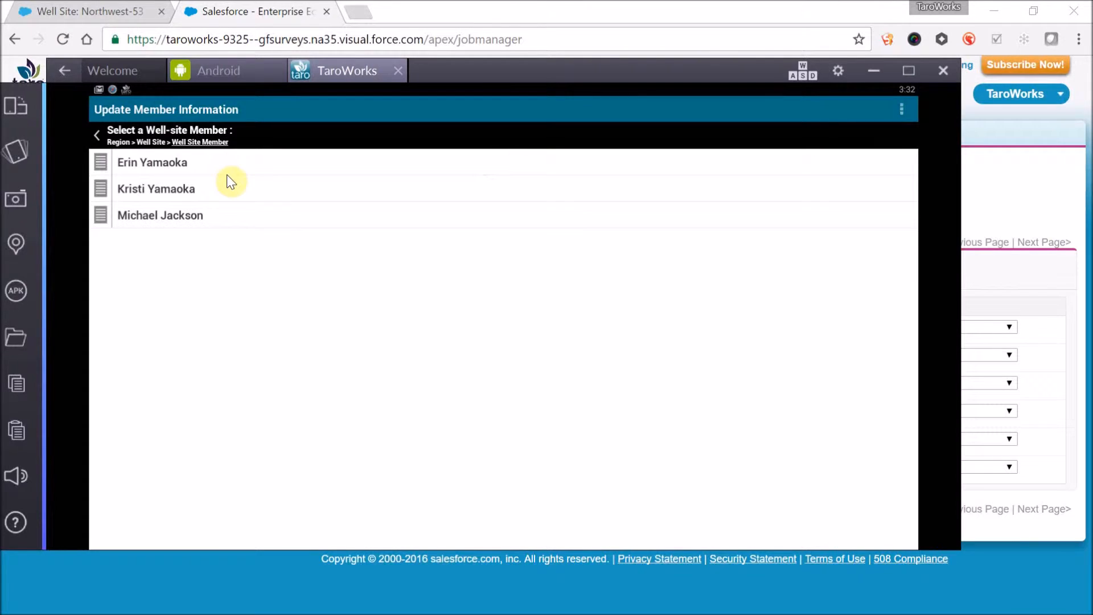
click(230, 170)
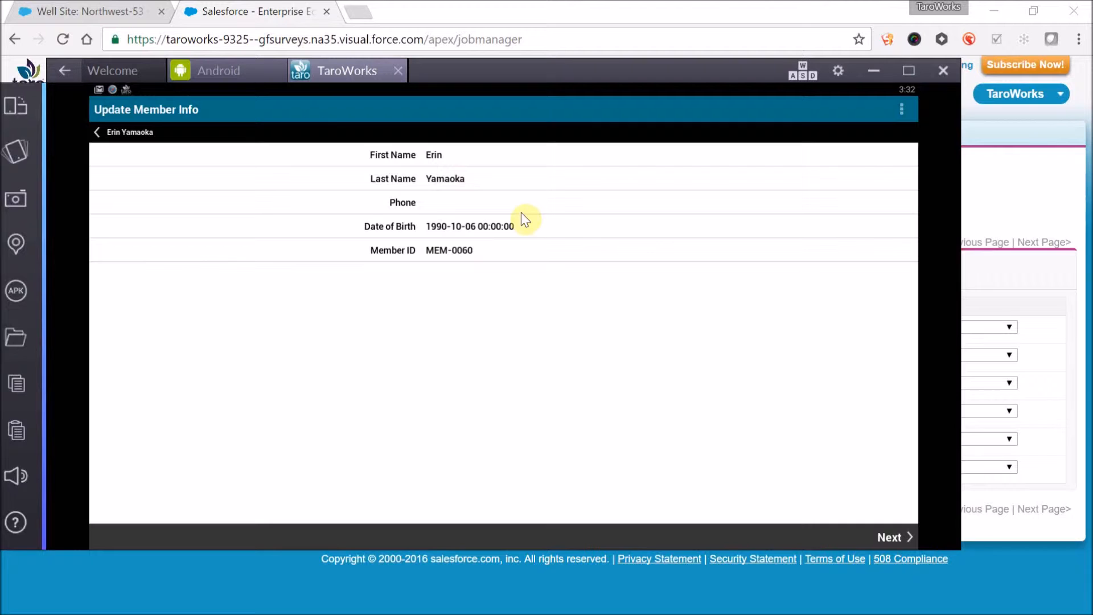
click(899, 536)
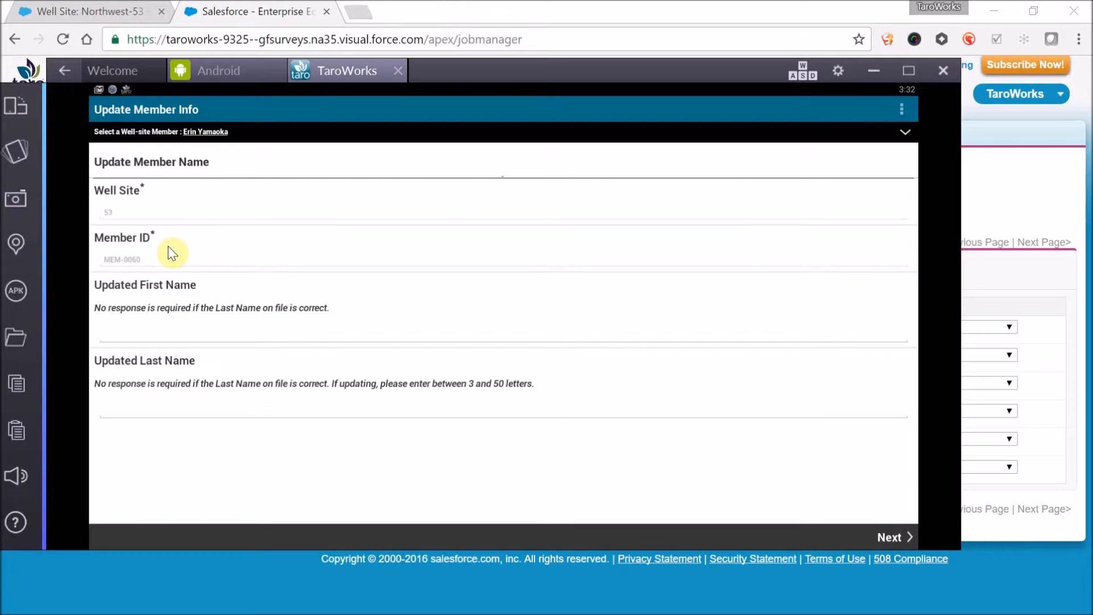
- Enter the member's updated first name and phone number, leaving the last name blank, and advance to the survey's closing page
click(191, 338)
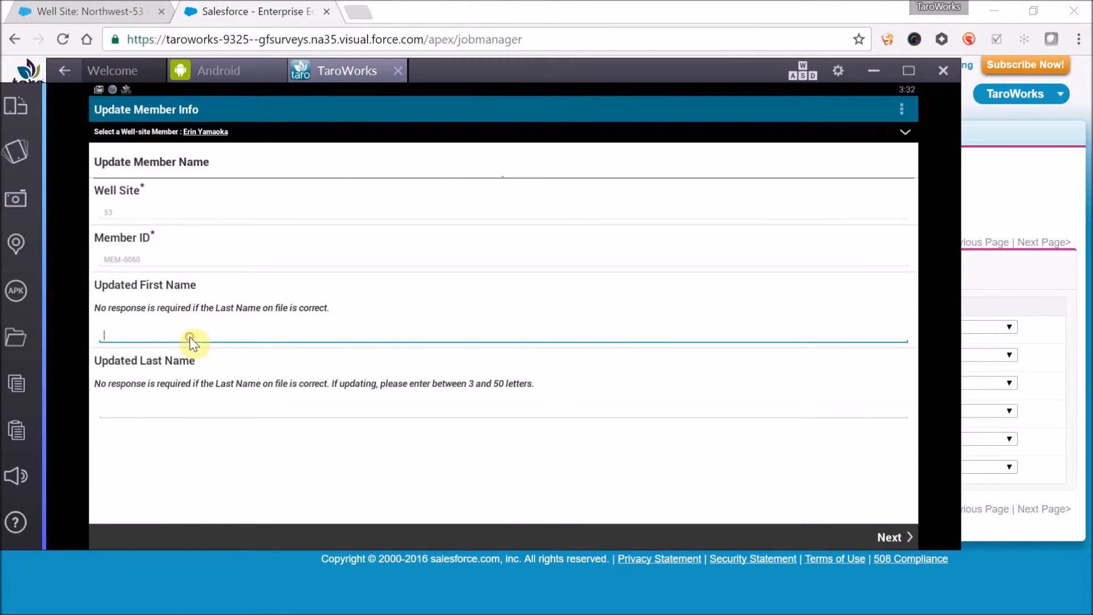
text(Aaron)
click(166, 405)
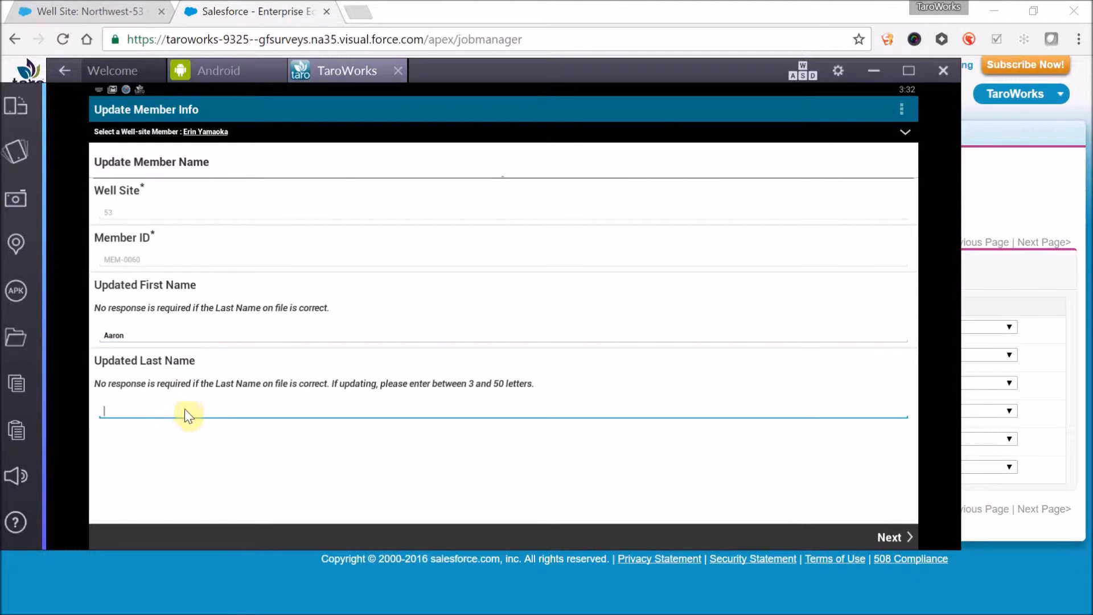
click(893, 539)
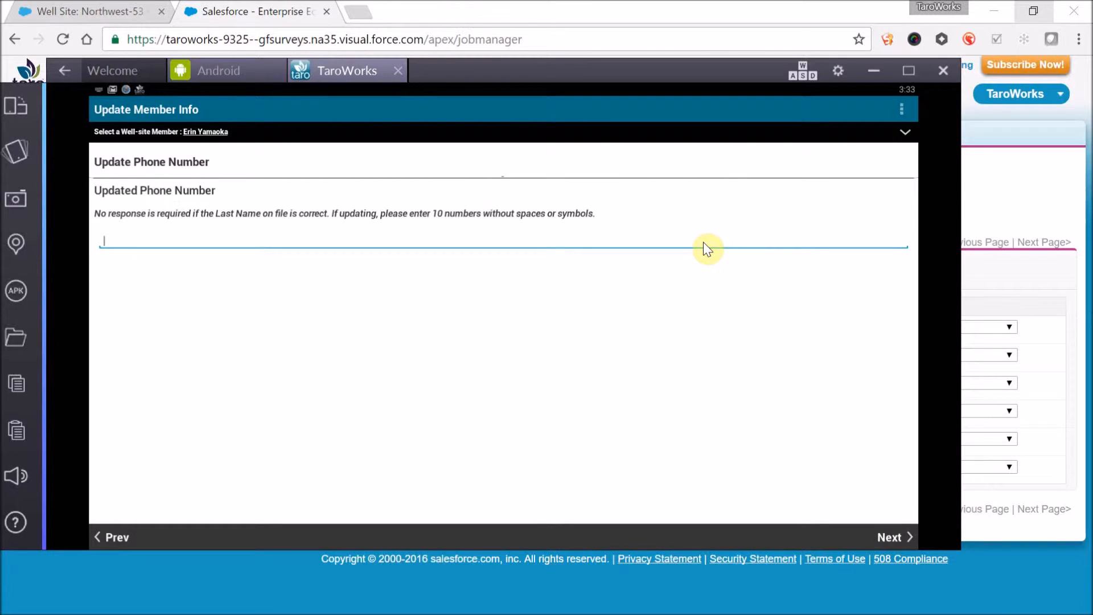
text(9999999999)
click(887, 531)
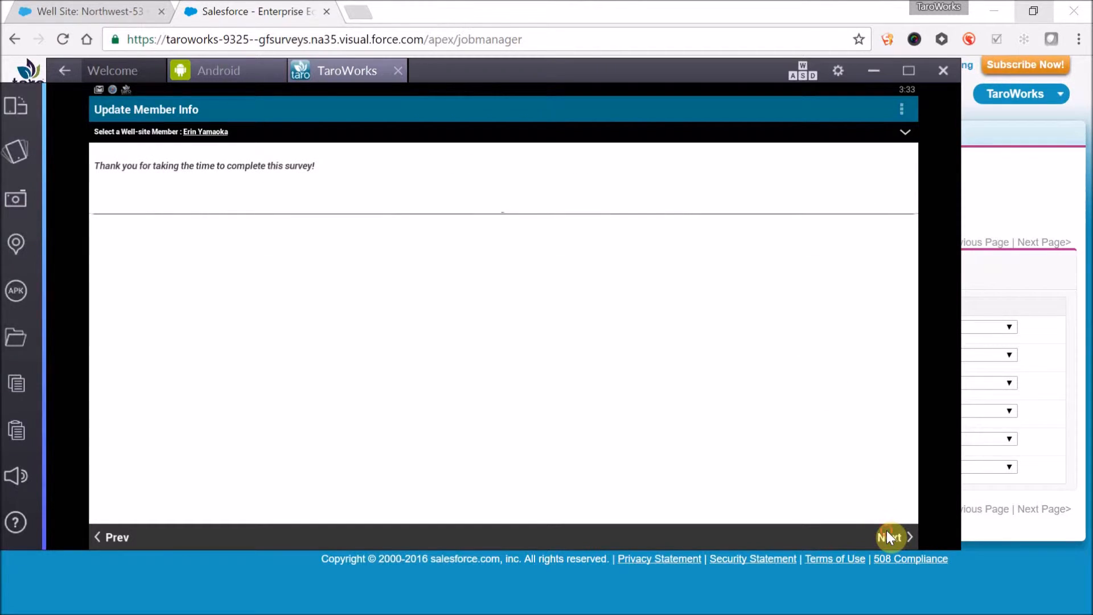
- Mark the member update survey task as complete, submit the job, and acknowledge the finished sync
click(887, 532)
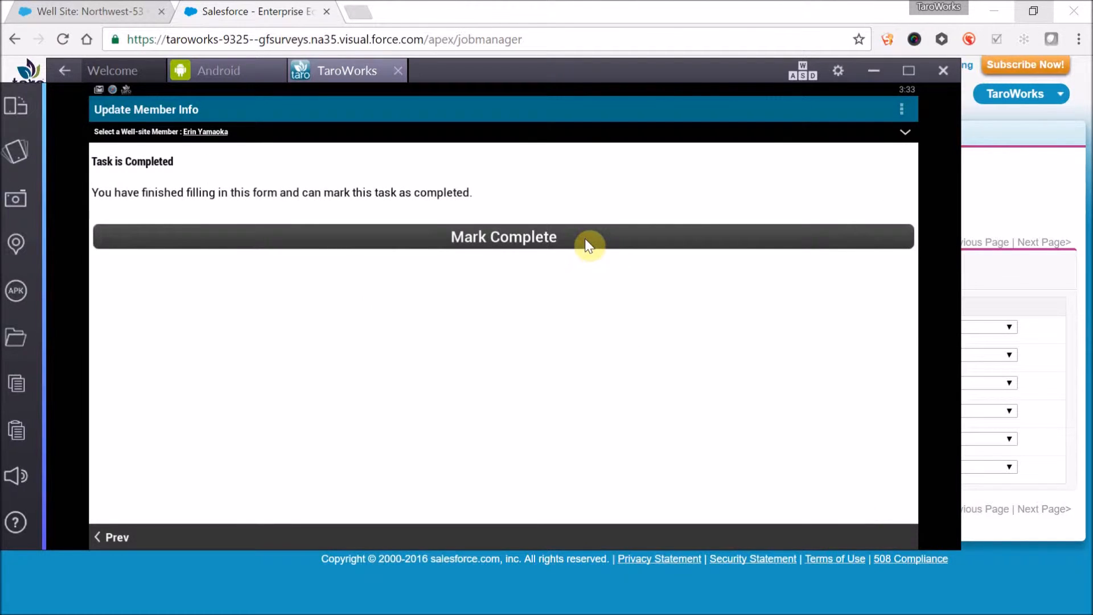
click(588, 245)
click(491, 230)
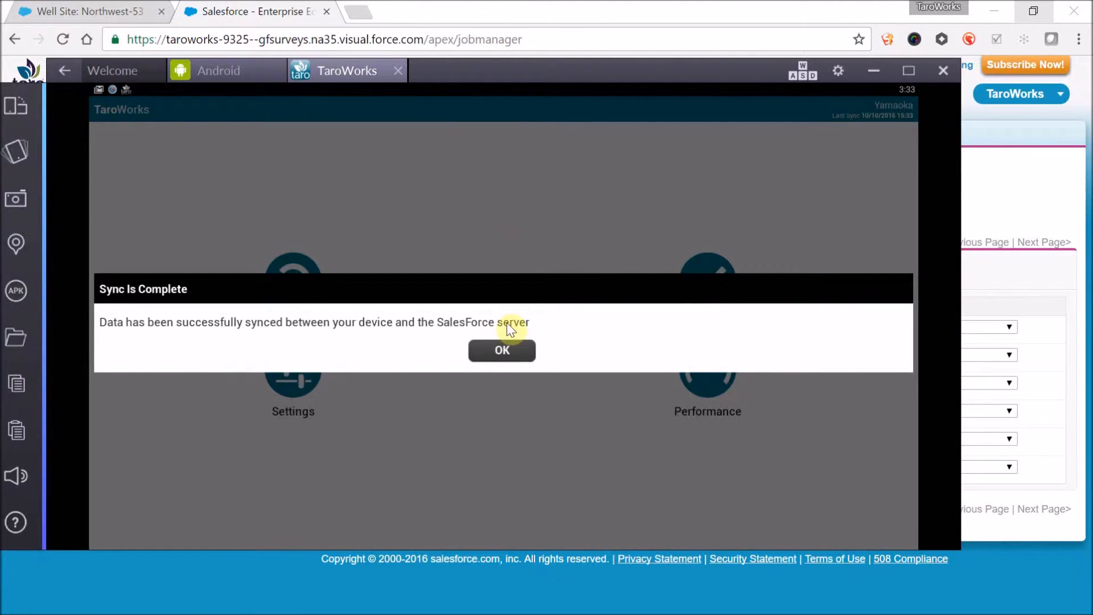
click(502, 344)
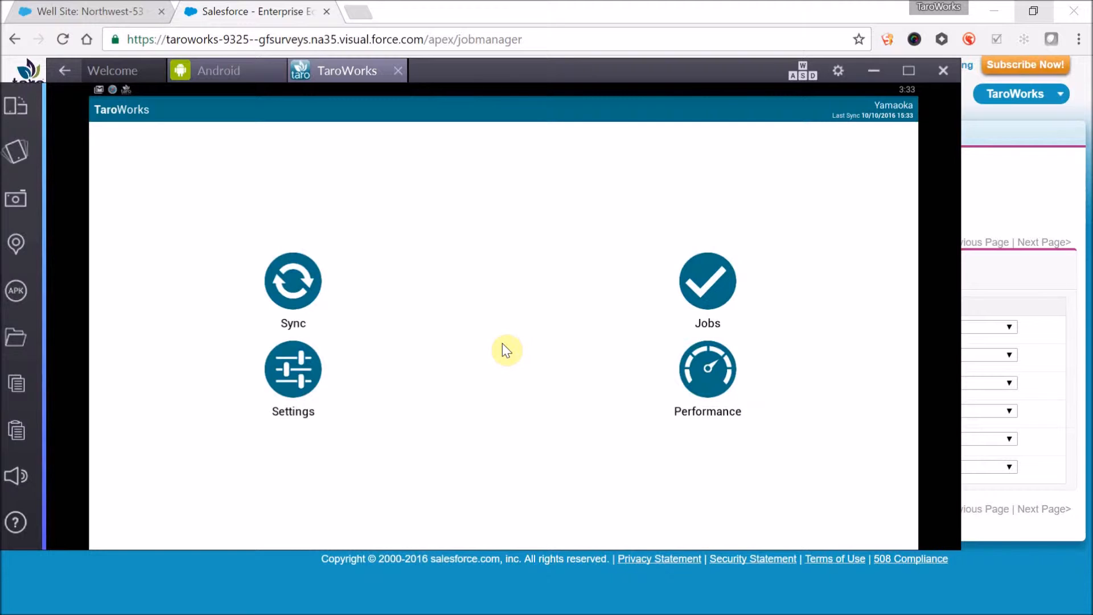
- Start another new Update Member Information job in the mobile app
click(697, 282)
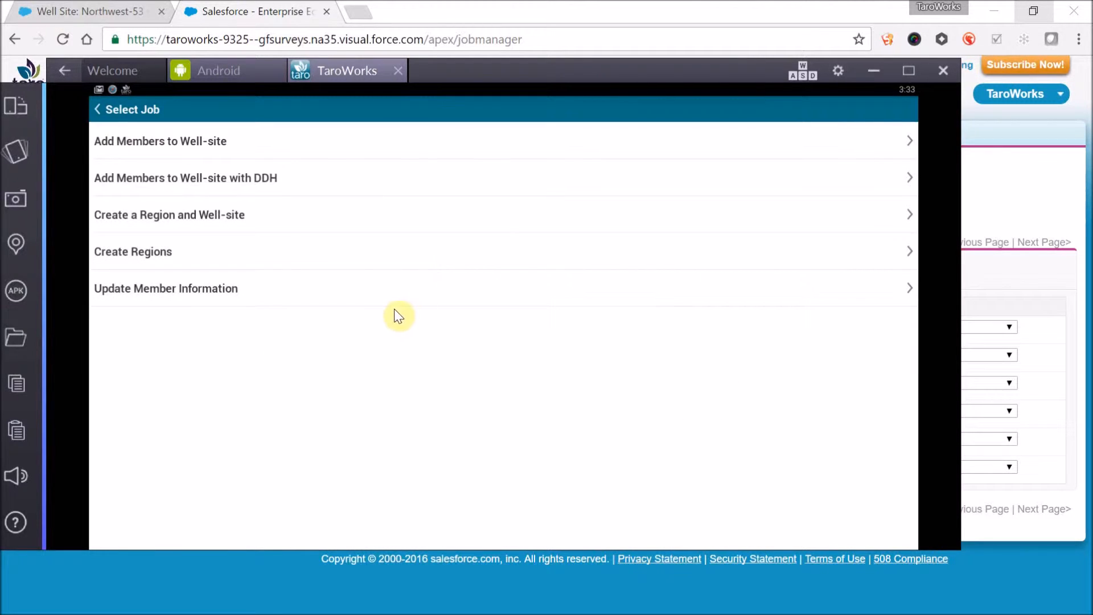
click(380, 292)
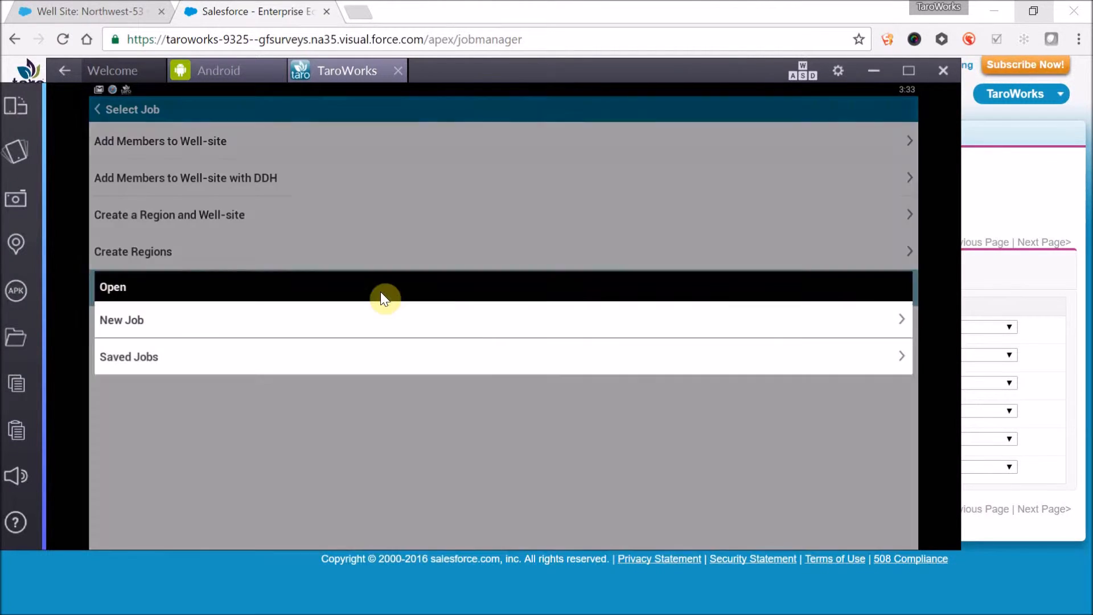
click(385, 322)
- Drill down to the first listed member of well site 53, review the member's details, and go through the survey's name page
click(521, 136)
click(301, 267)
click(260, 172)
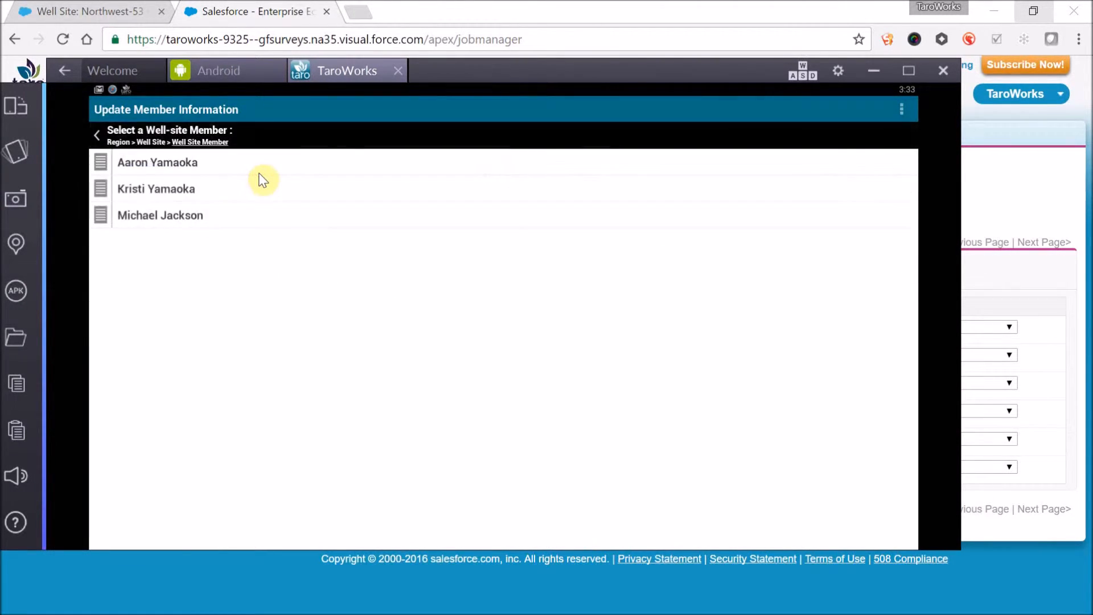
click(195, 163)
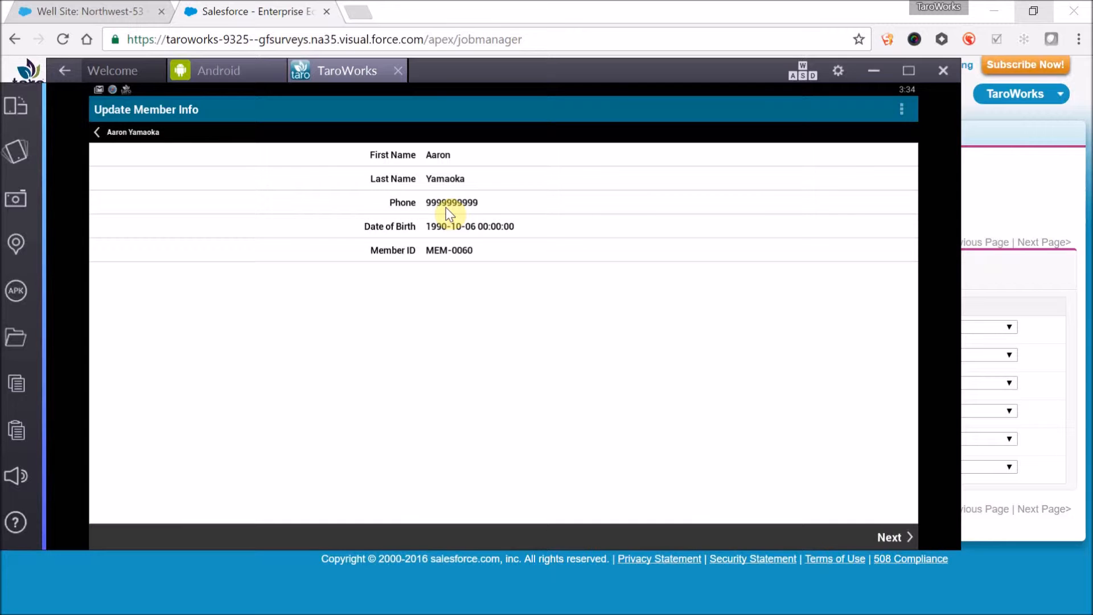
click(898, 535)
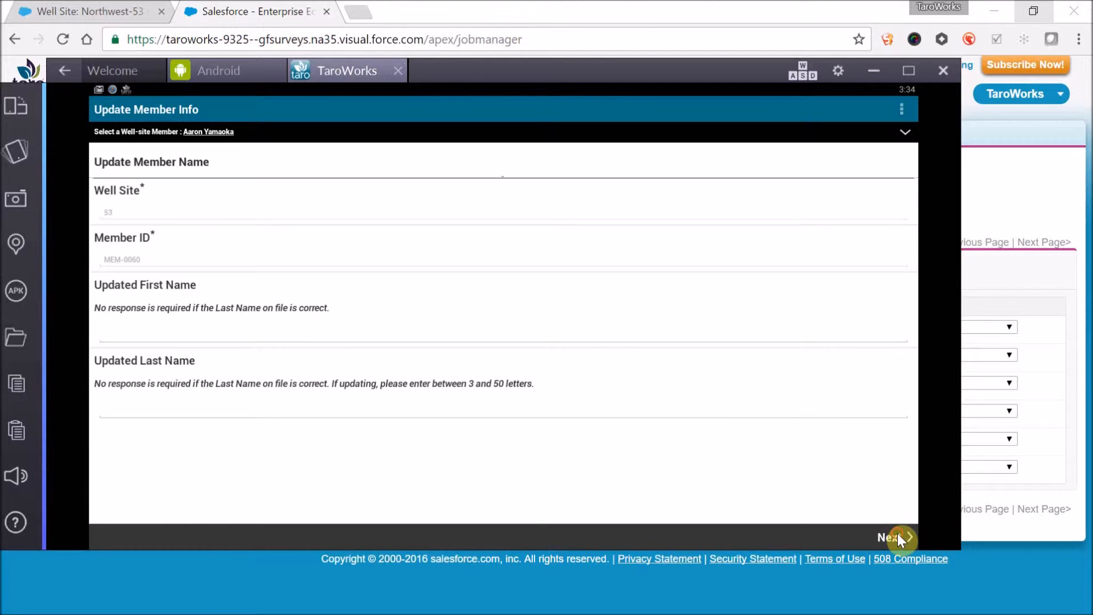
click(891, 537)
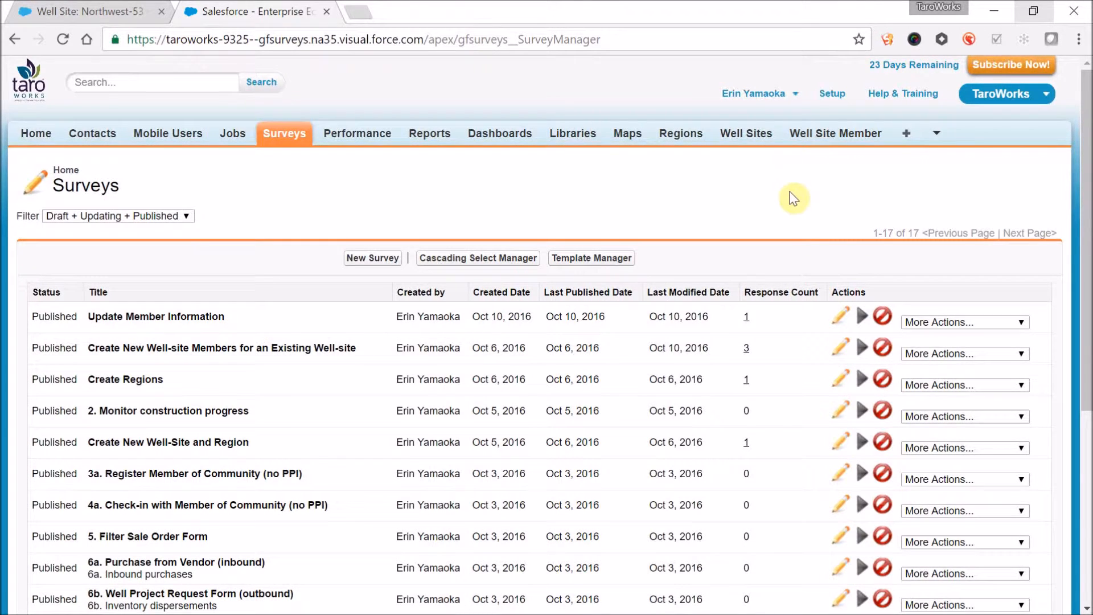
- Clone the Update Member Information survey, title the copy "Update Member Information with current information listed", and continue to its questions
click(935, 322)
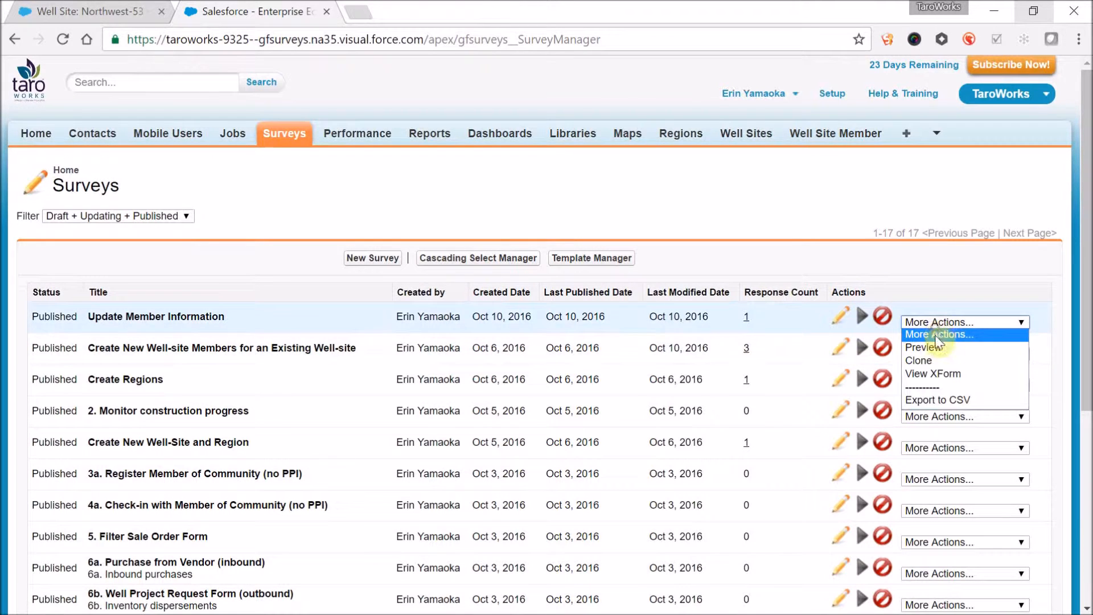
click(933, 361)
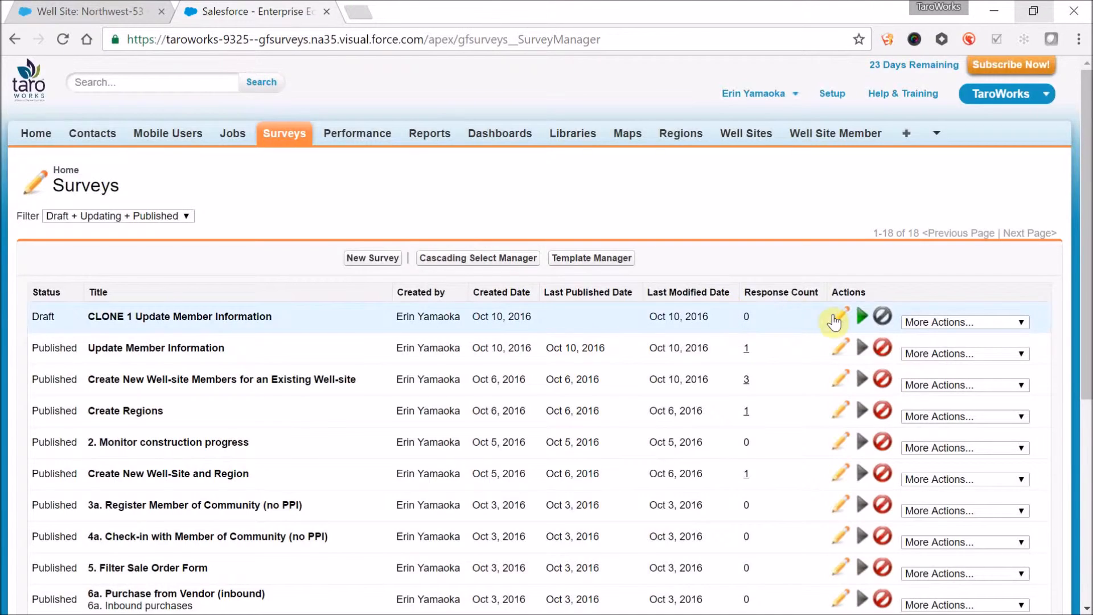
click(840, 314)
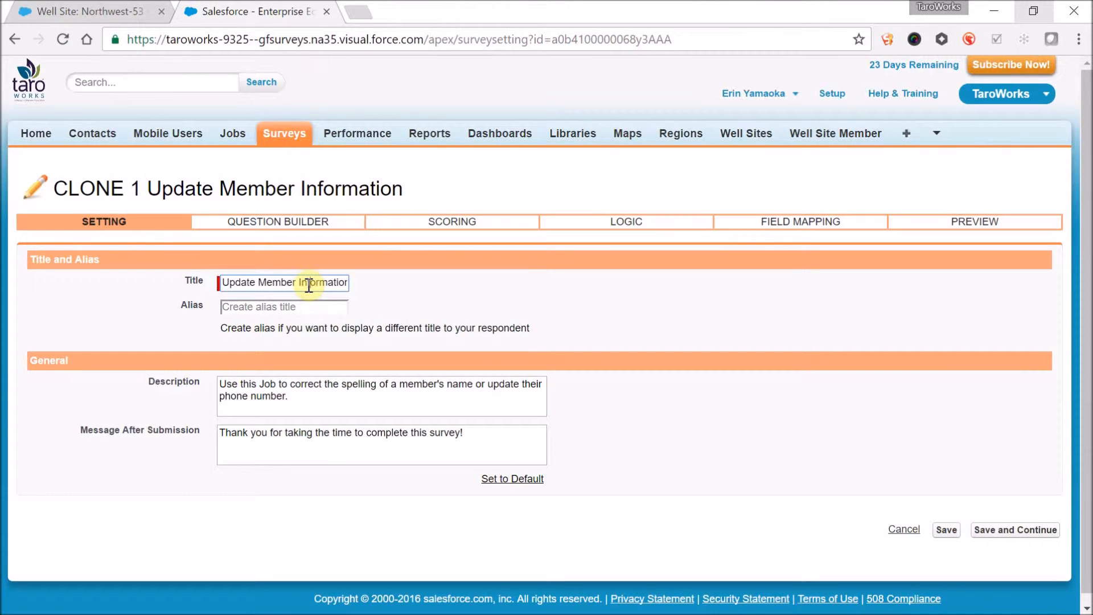
text(with cur)
text(rent information listed)
click(338, 223)
click(572, 350)
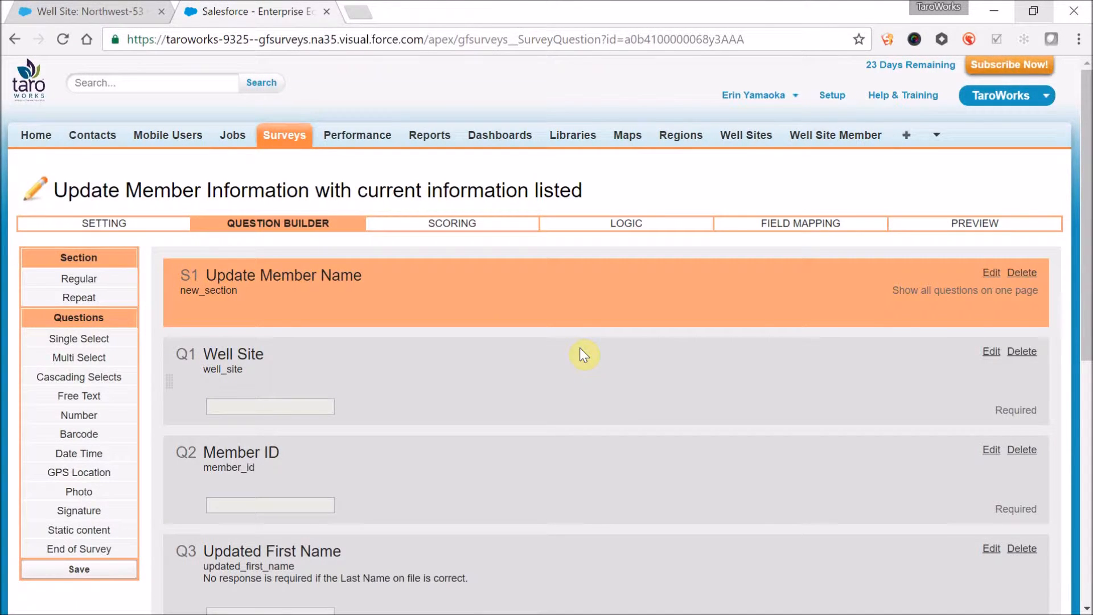
- Add a short free text question captioned "First Name on File" between Member ID and Updated First Name, and save it
scroll(579, 355, down, 5)
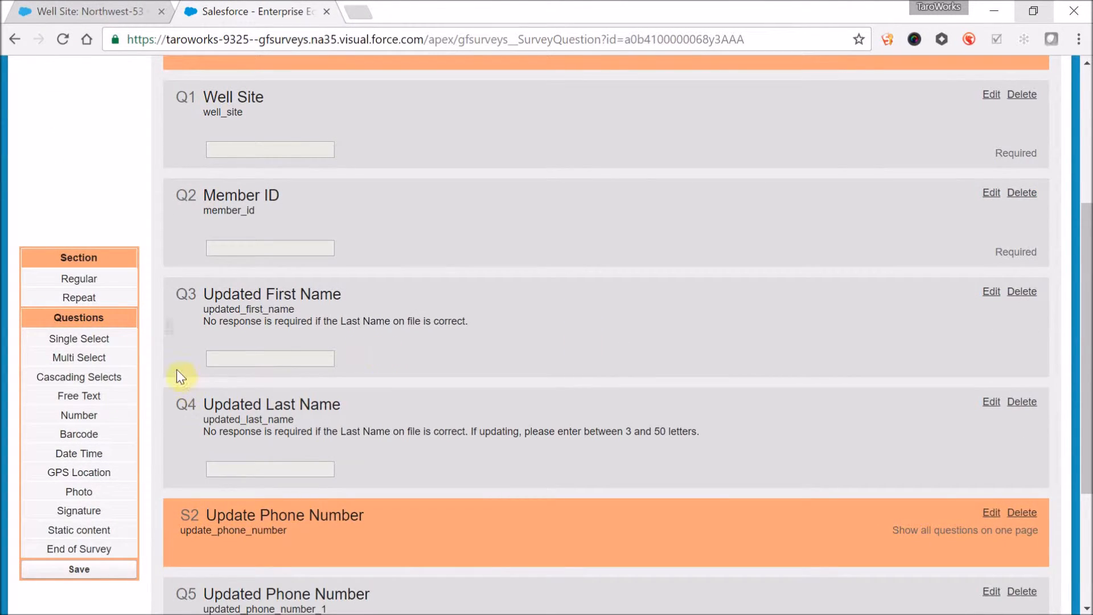
drag(122, 399, 306, 296)
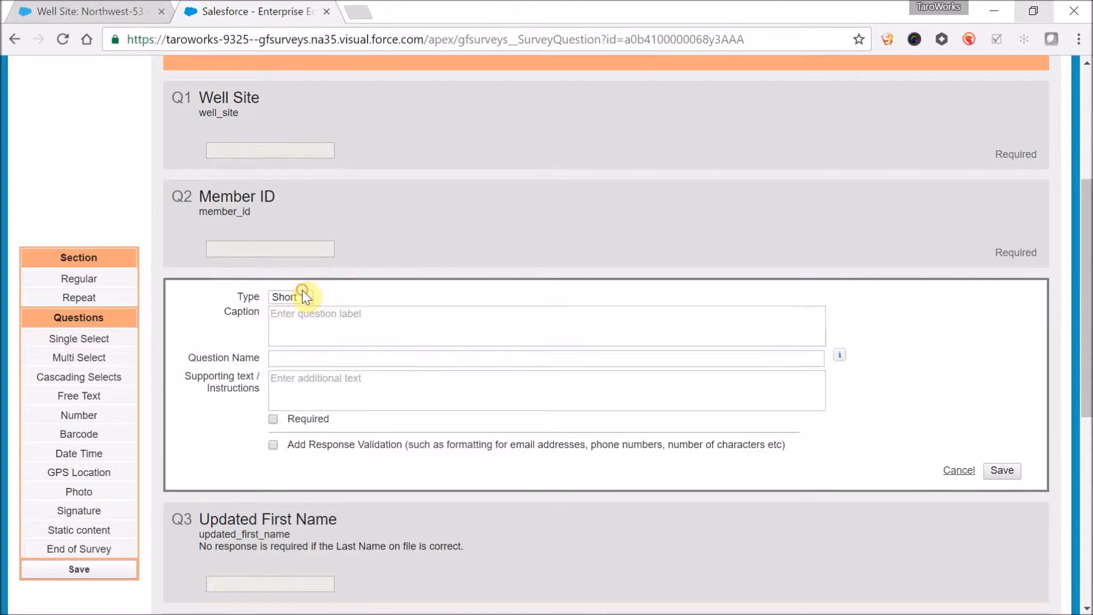
text(First Name on File)
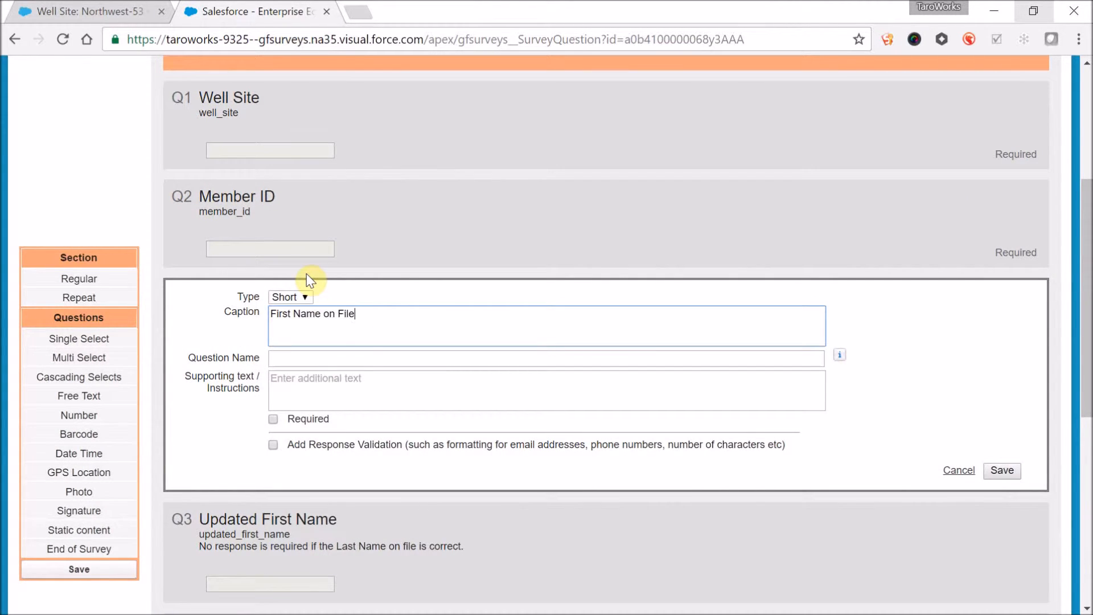
click(998, 475)
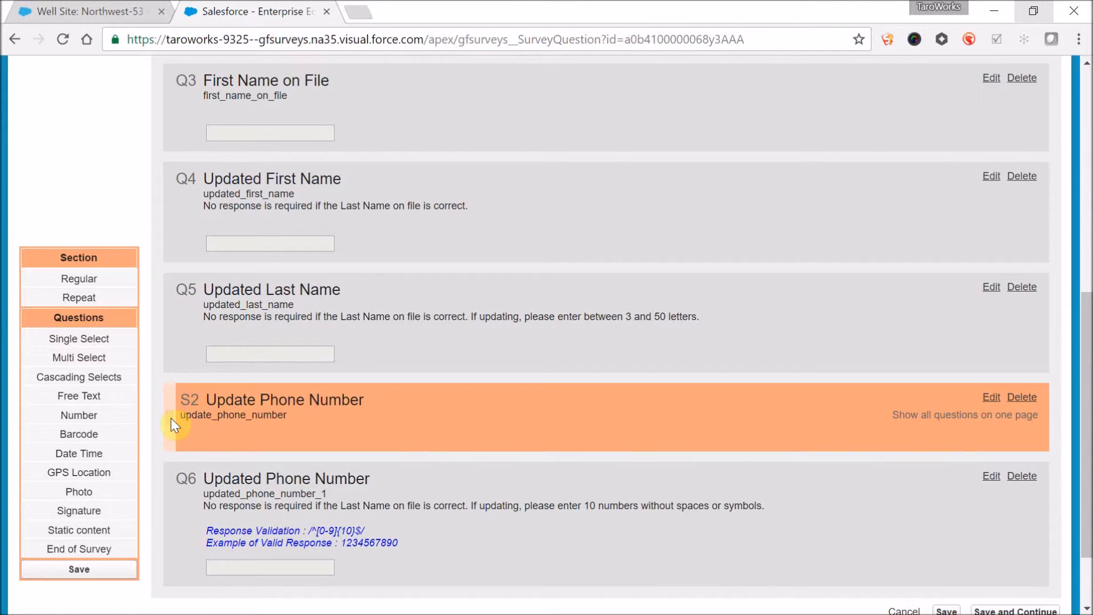
- Add a short free text question captioned "Last Name on File" just before Updated Last Name, and save it
drag(113, 397, 301, 288)
text(Last Name of)
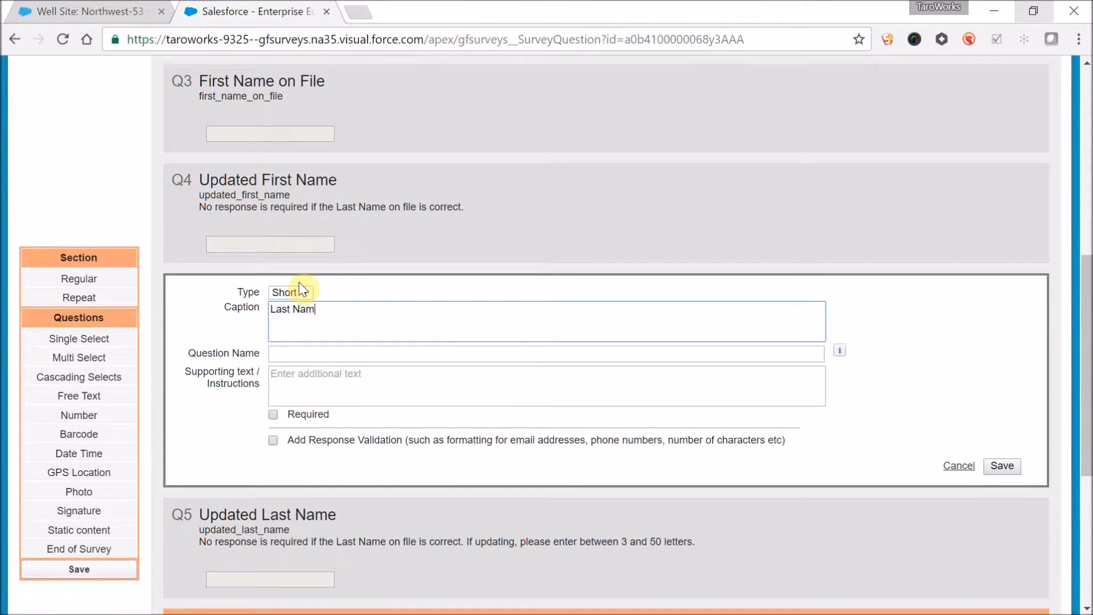
key(BackSpace)
key(BackSpace)
text(n File)
click(998, 475)
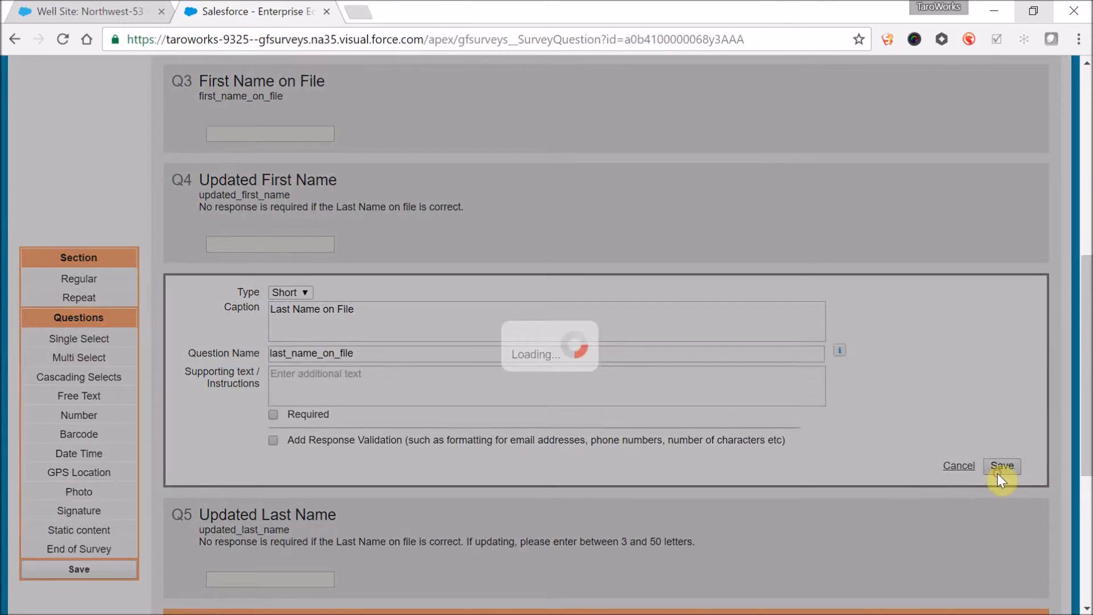
- Add a short free text question captioned "Phone Number on File" at the start of the Update Phone Number section, and save it
scroll(599, 446, down, 3)
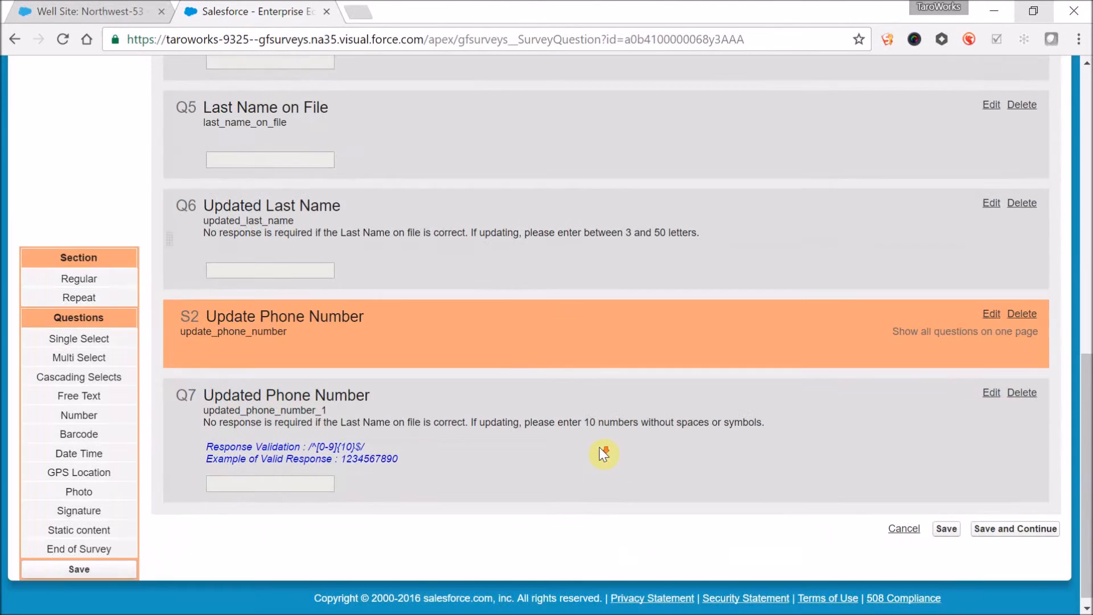
drag(103, 398, 282, 374)
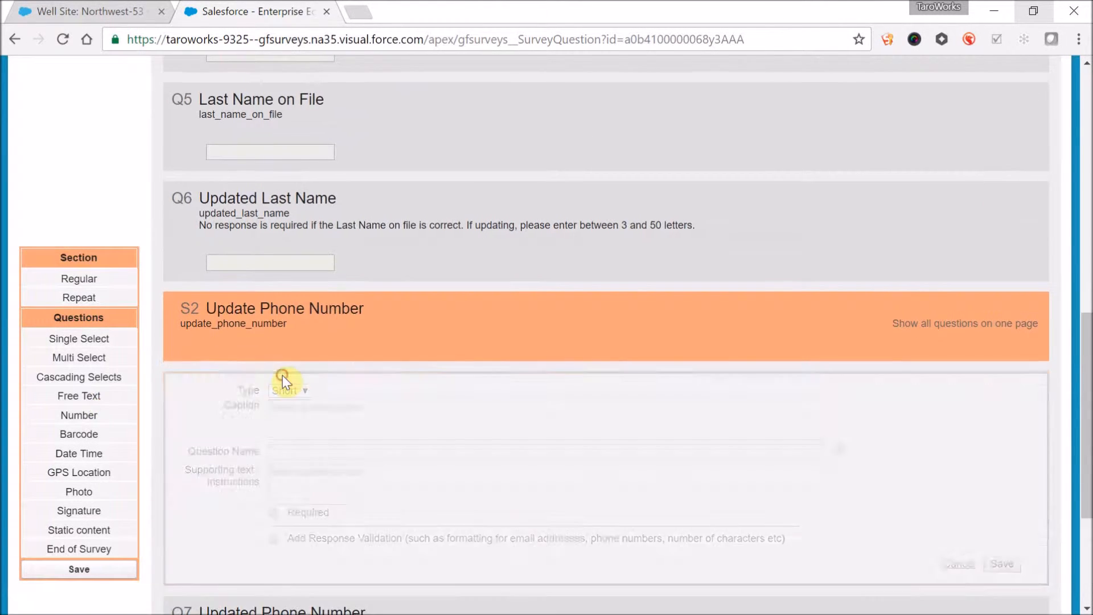
text(Phone Number on File)
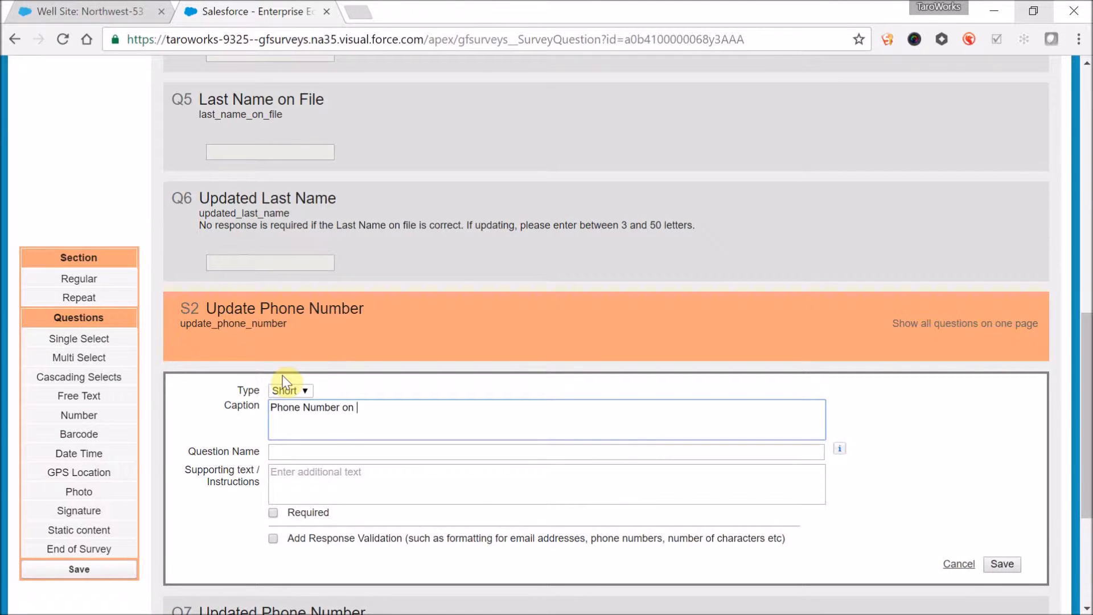
click(1000, 564)
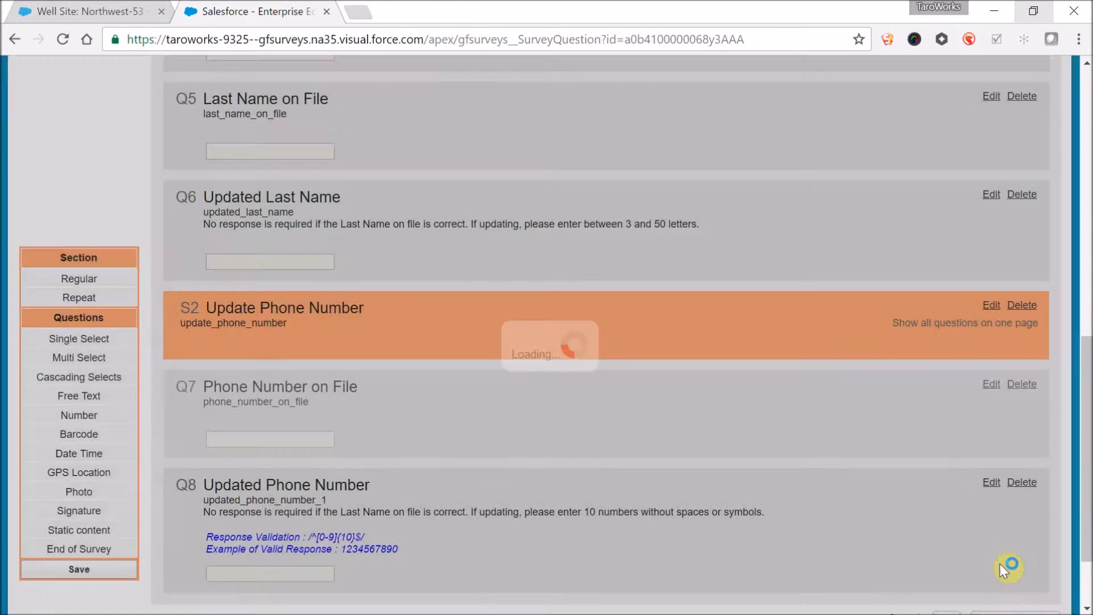
- Review the cloned survey's field mapping and save it with the three "on File" questions left unmapped
scroll(796, 373, up, 5)
scroll(796, 373, up, 5)
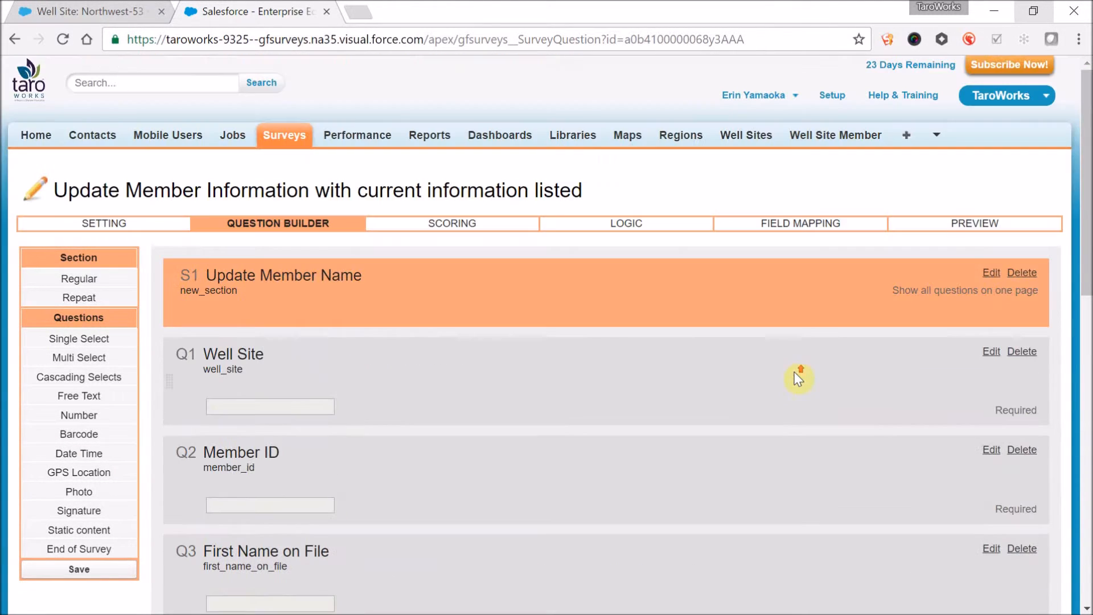
click(816, 227)
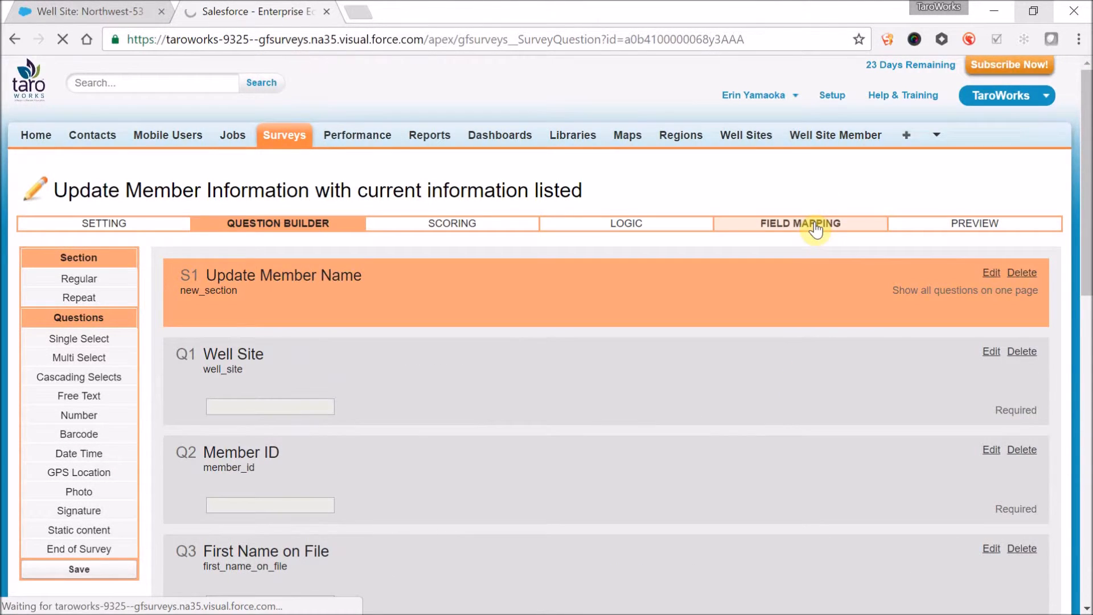
scroll(545, 295, down, 2)
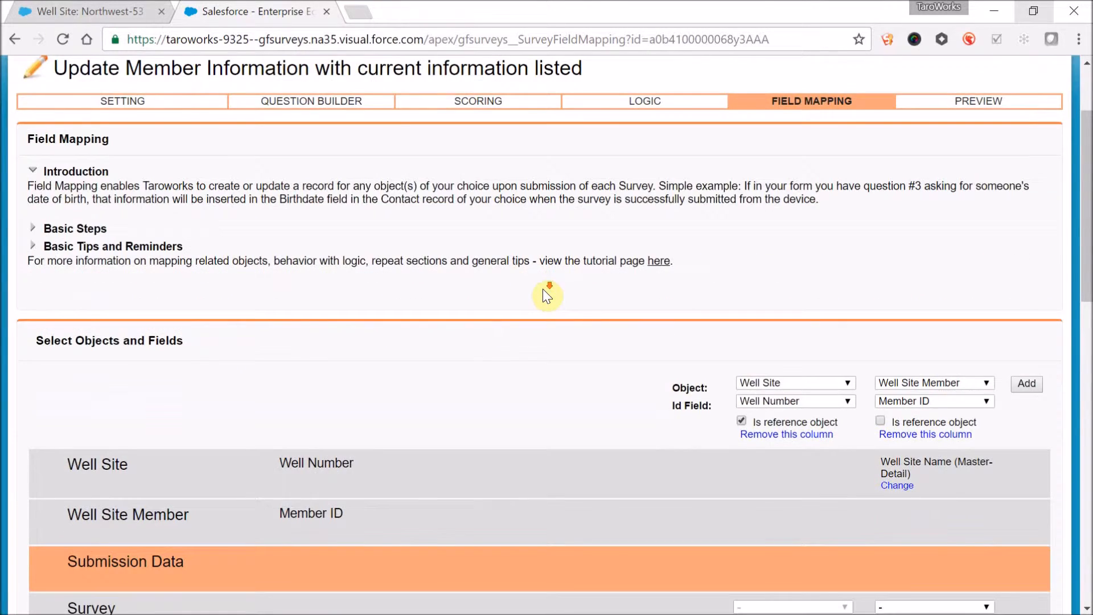
scroll(544, 290, down, 14)
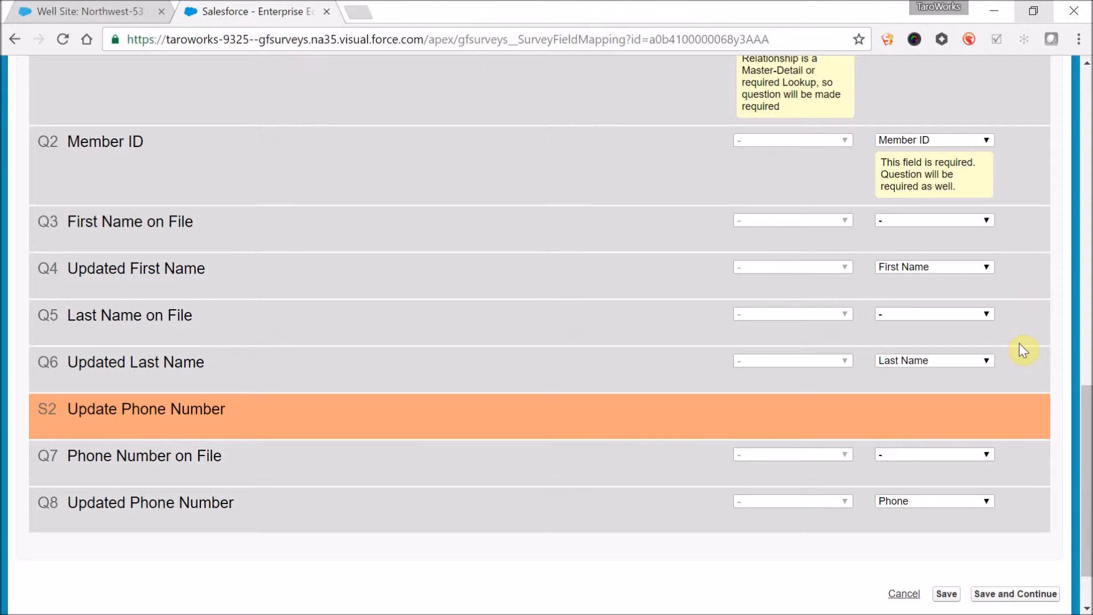
click(948, 595)
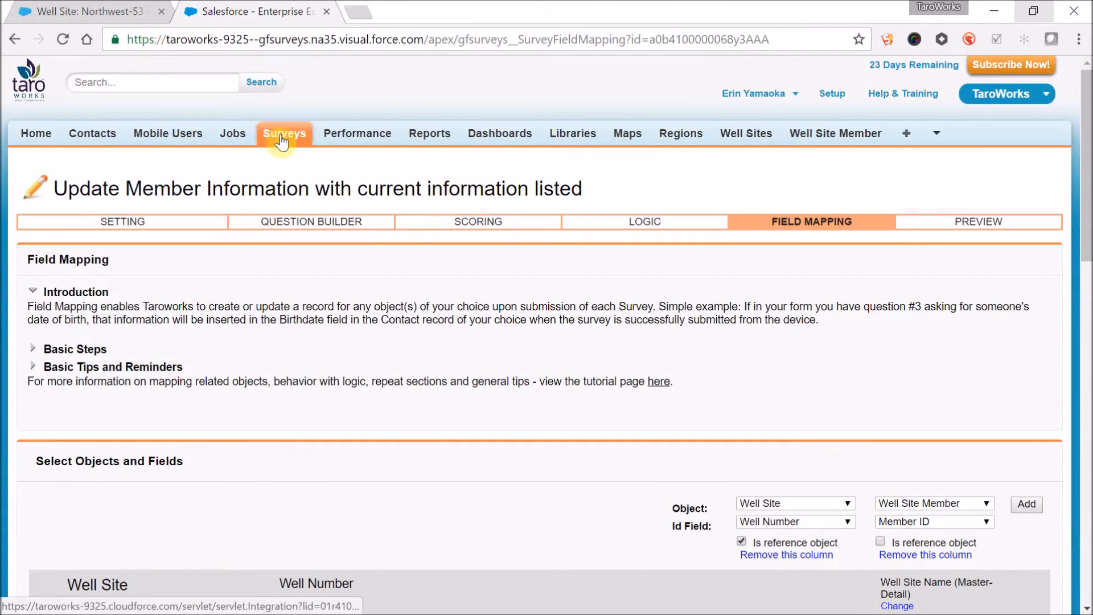
- Publish the survey "Update Member Information with current information listed" from the surveys list
click(283, 137)
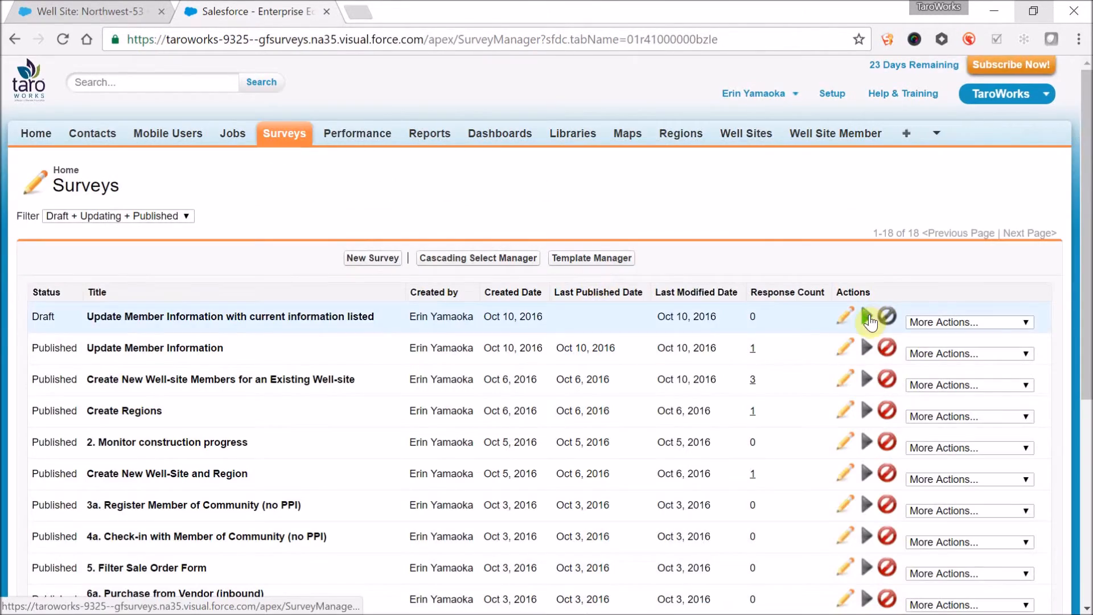
click(868, 318)
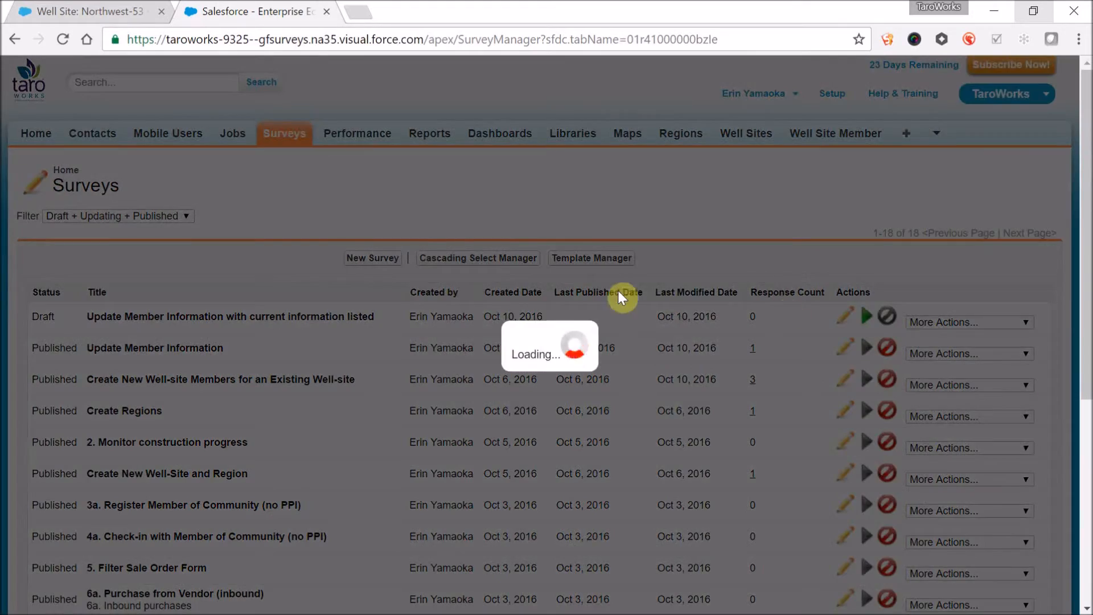
click(740, 387)
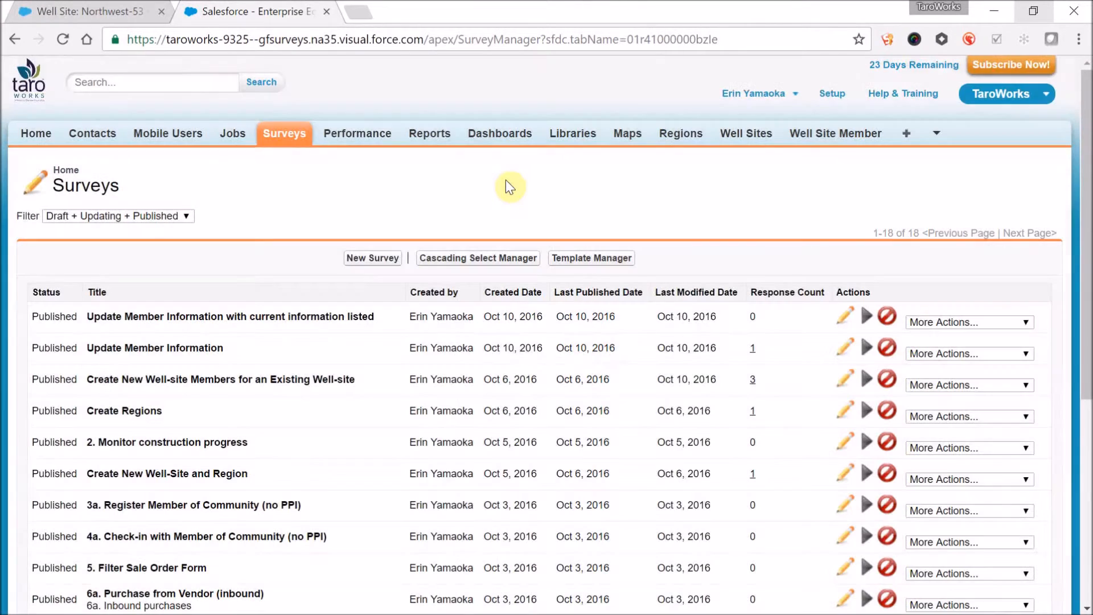
- Clone the published Update Member Information job and add 2 to the copy's job name
click(240, 133)
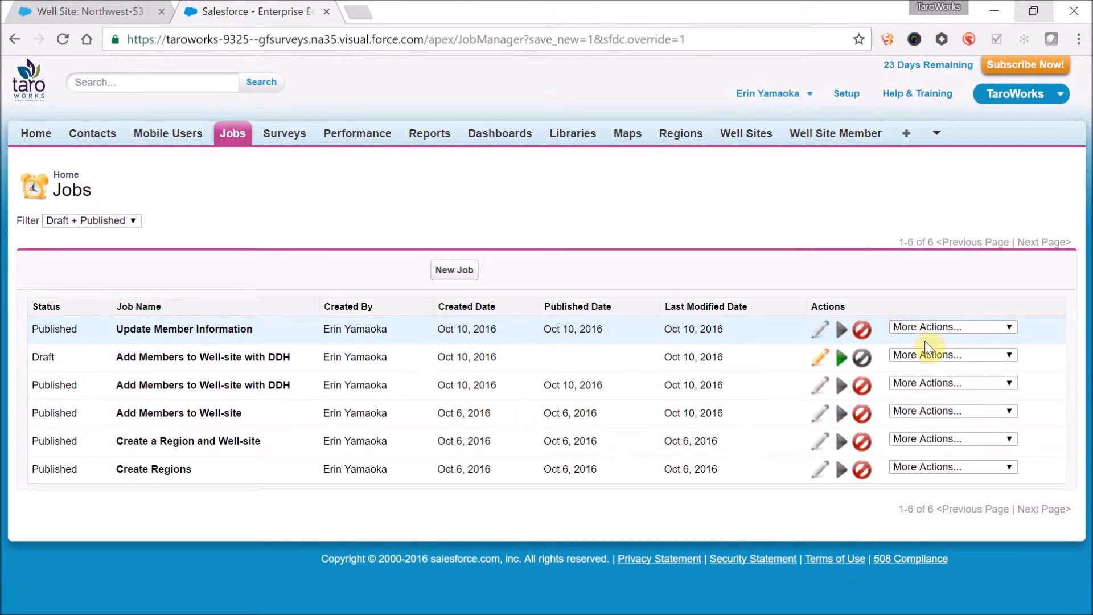
click(926, 329)
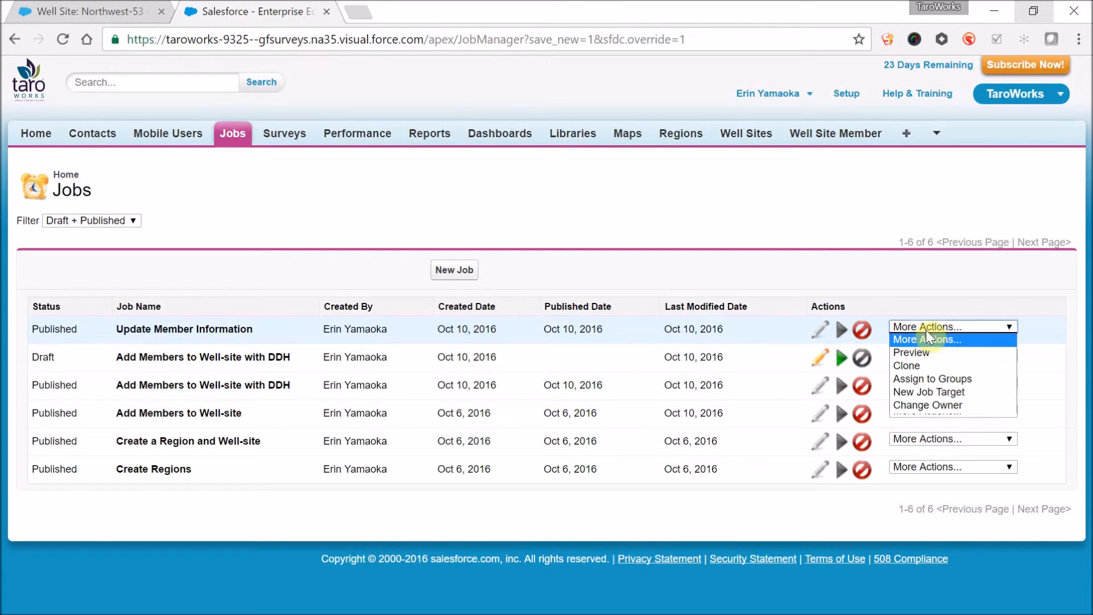
click(917, 365)
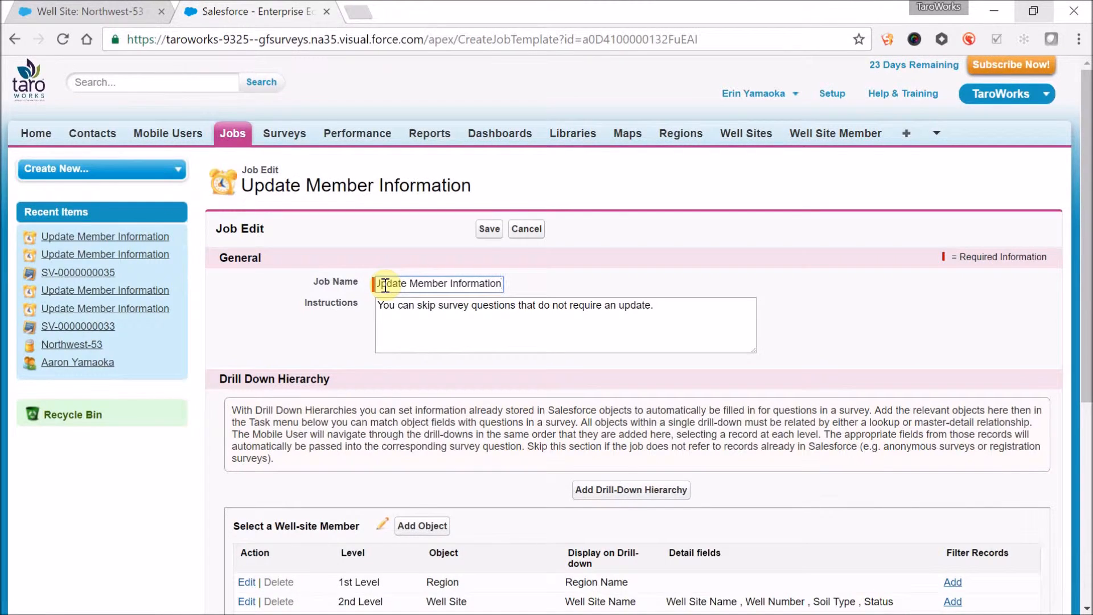
text(2)
click(471, 339)
scroll(471, 339, down, 1)
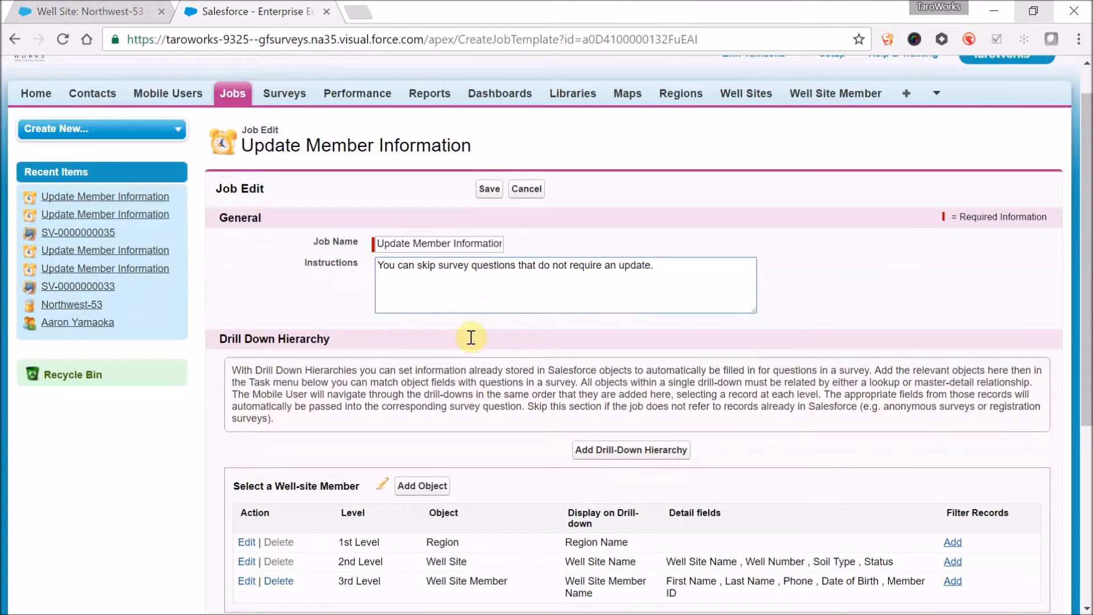
- Edit the Update Member Info task to use the survey "Update Member Information with current information listed"
scroll(471, 342, down, 4)
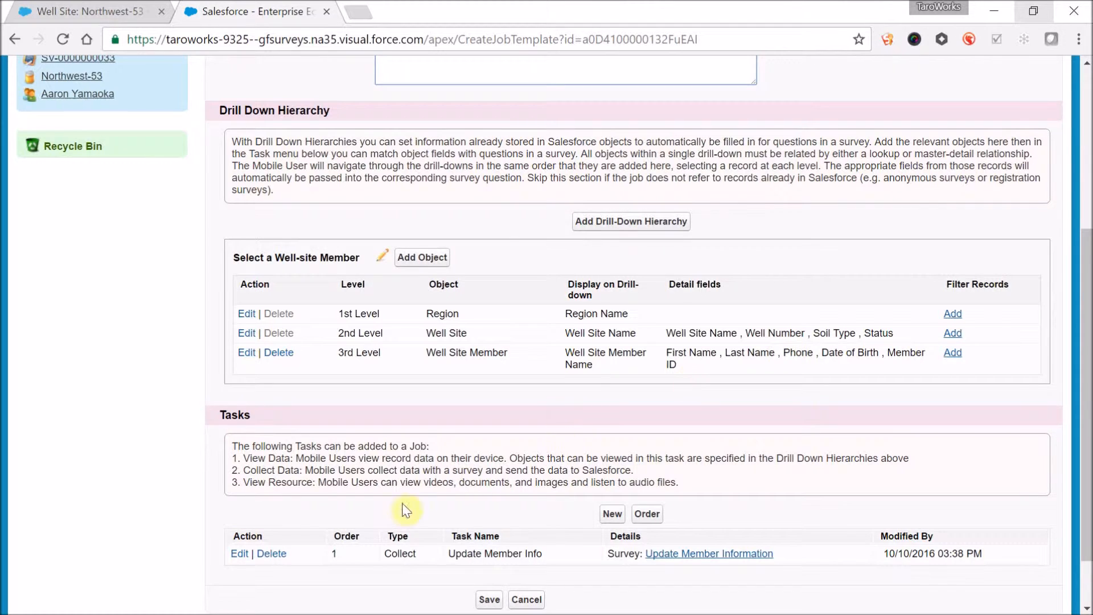
click(236, 555)
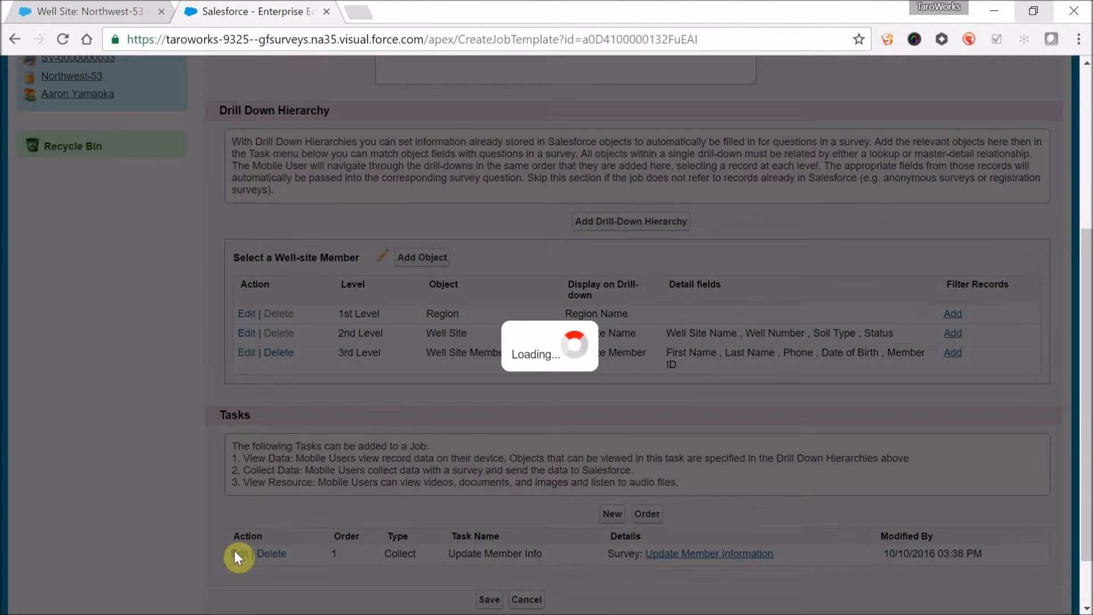
click(562, 439)
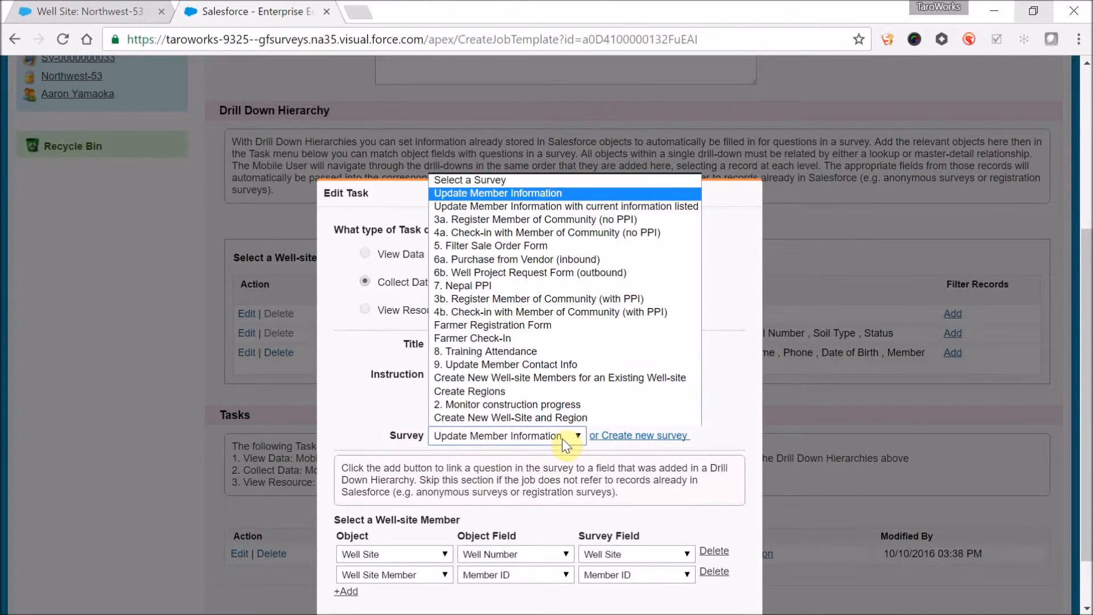
click(588, 208)
- Add a mapping to the task that links the Well Site object's Well Number to the Well Site survey field
click(351, 538)
click(374, 555)
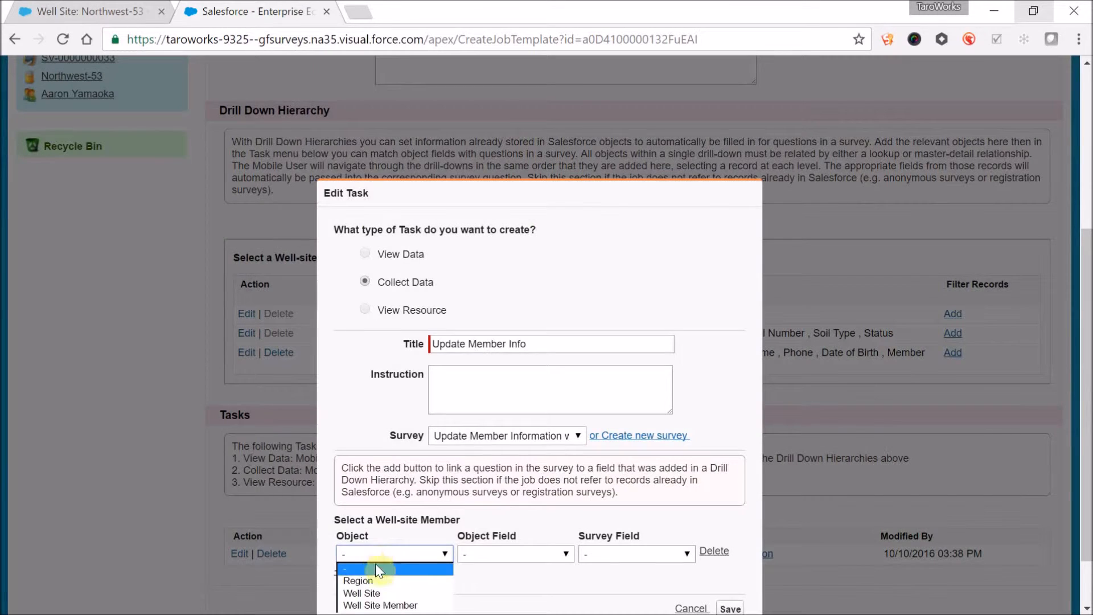
click(367, 593)
click(493, 558)
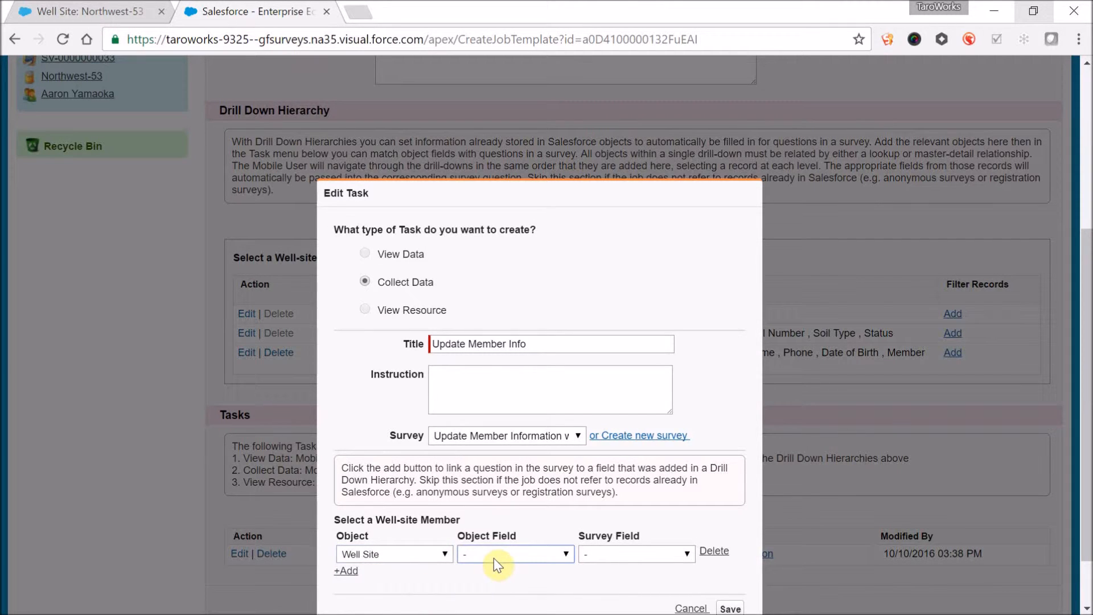
click(501, 513)
click(612, 556)
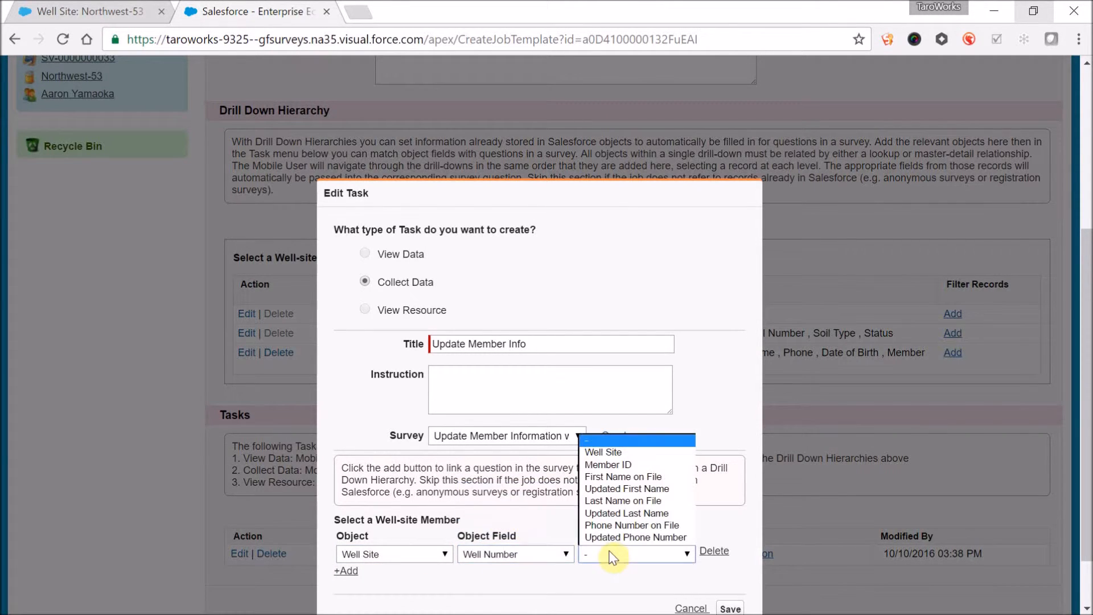
click(621, 456)
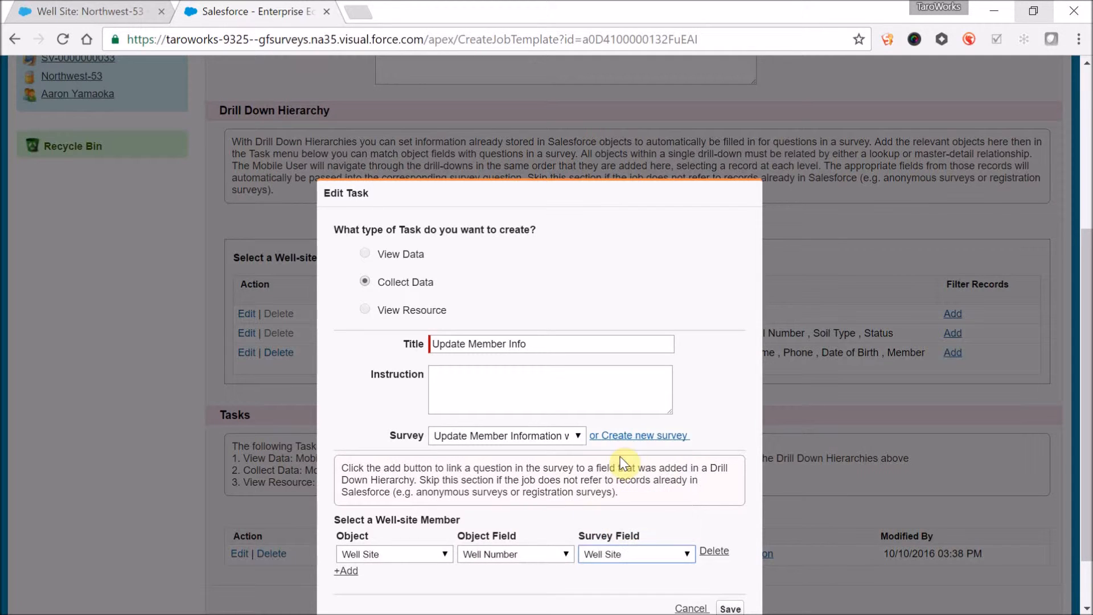
- Add a second mapping linking the Well Site Member object's Member ID to the Member ID survey field
click(345, 571)
click(460, 576)
click(450, 576)
click(443, 565)
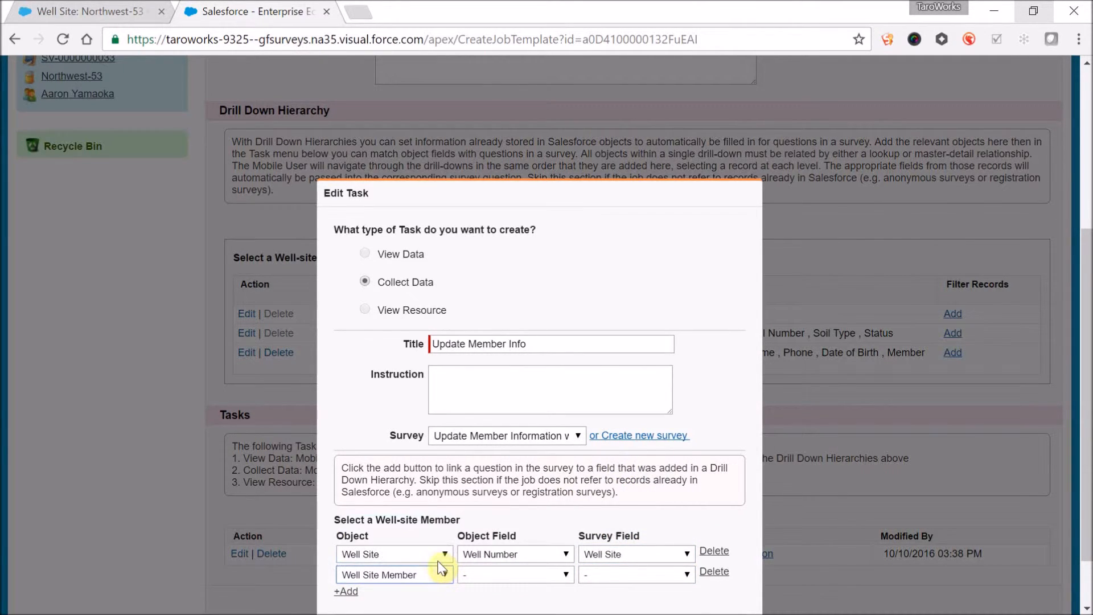
click(494, 578)
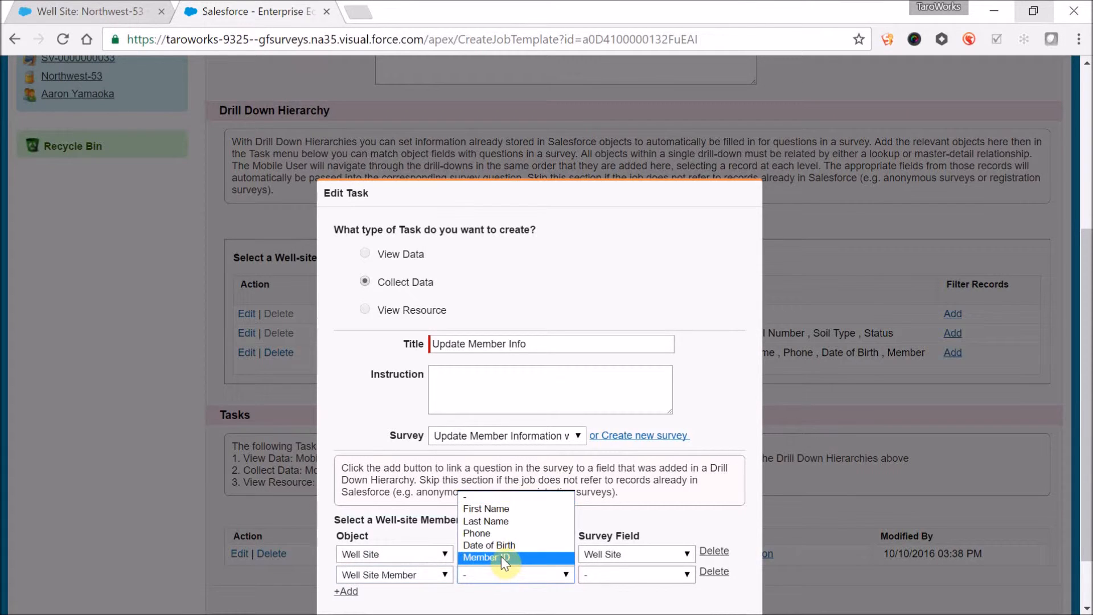
click(501, 555)
click(653, 580)
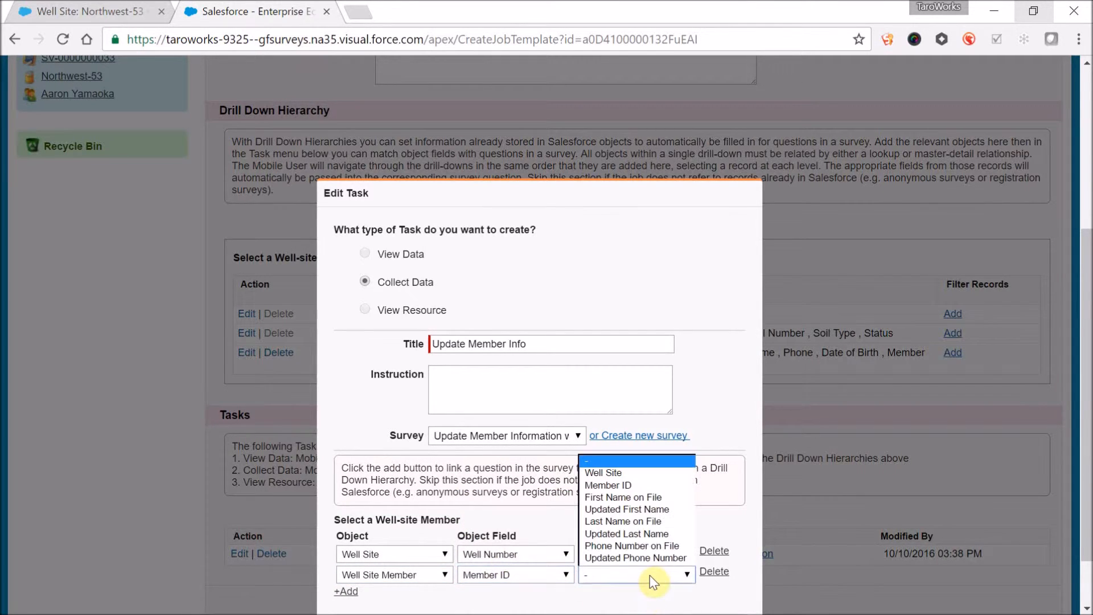
click(631, 487)
- Add a mapping from the Well Site Member's First Name to the survey field "First Name on File"
click(346, 592)
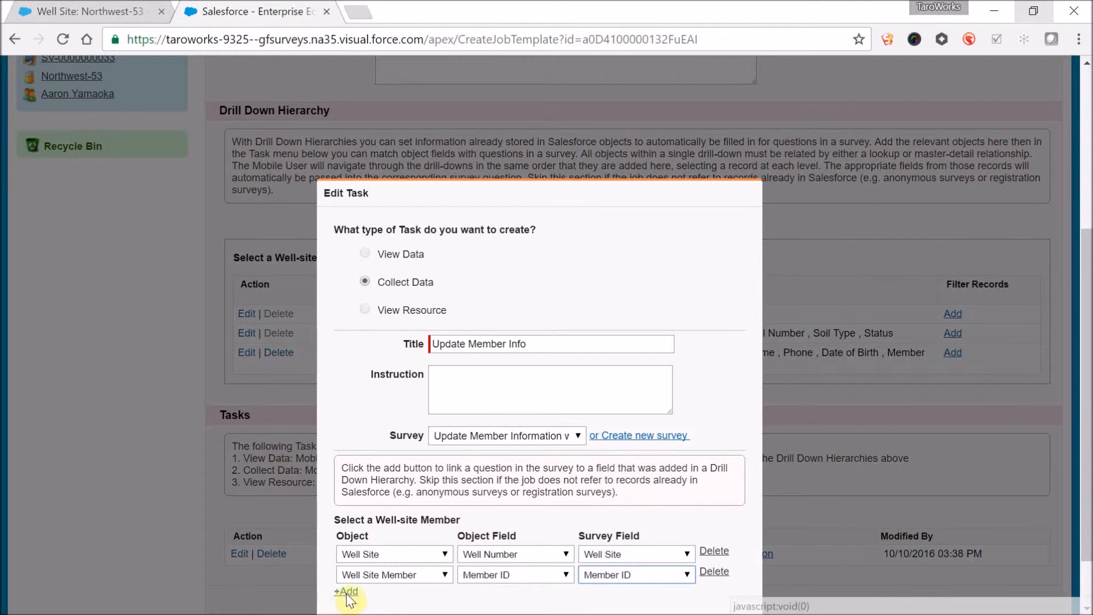
scroll(346, 594, down, 1)
click(428, 529)
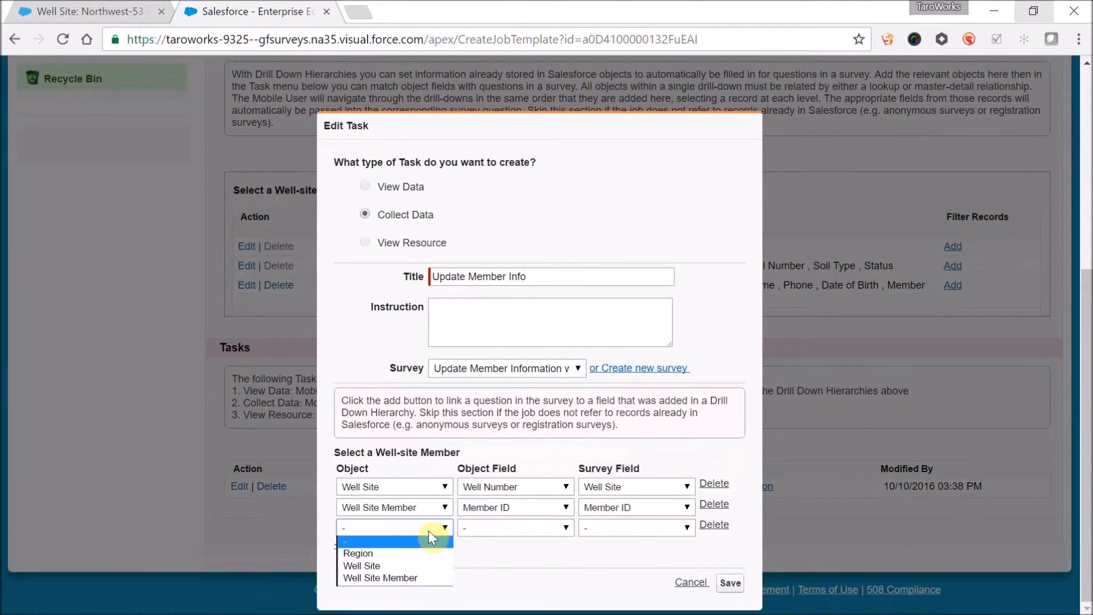
click(422, 577)
click(526, 524)
click(518, 549)
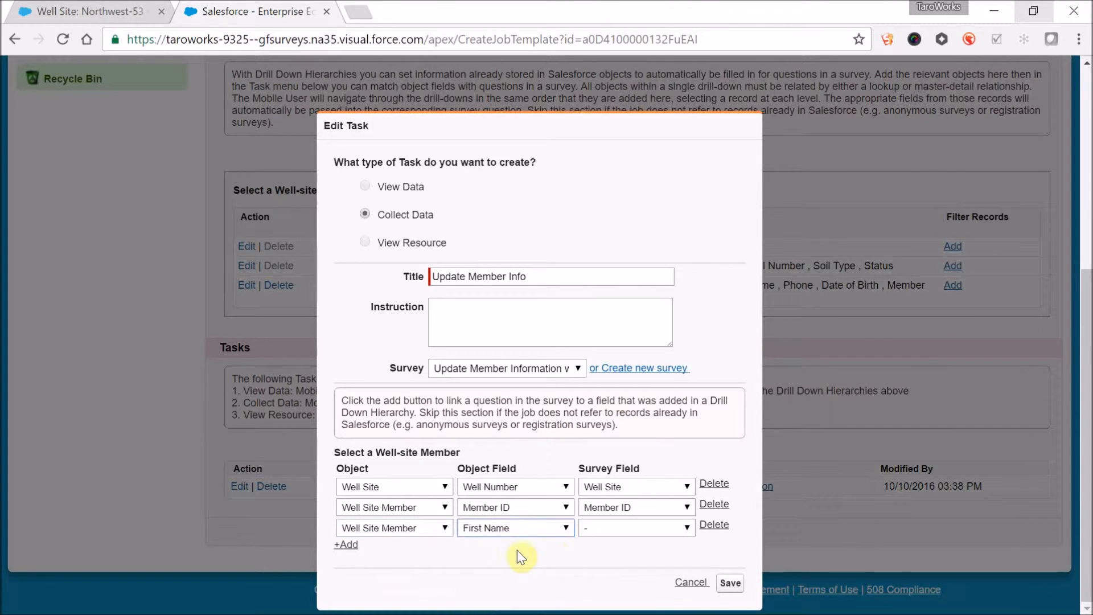
click(597, 532)
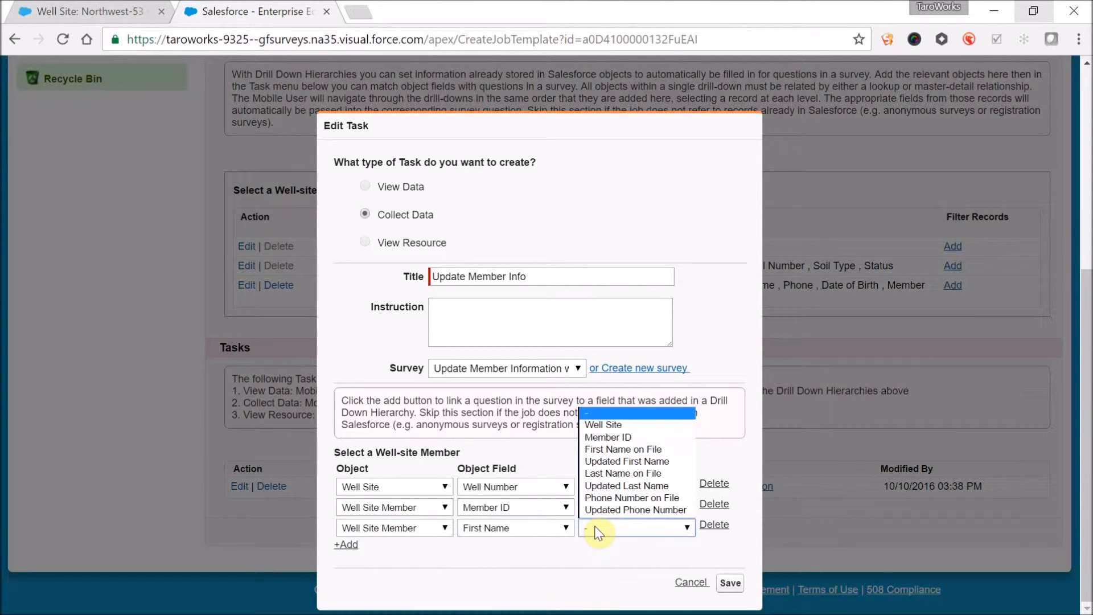
click(622, 450)
- Add a mapping from the Well Site Member's Last Name to the survey field "Last Name on File"
click(345, 545)
click(371, 550)
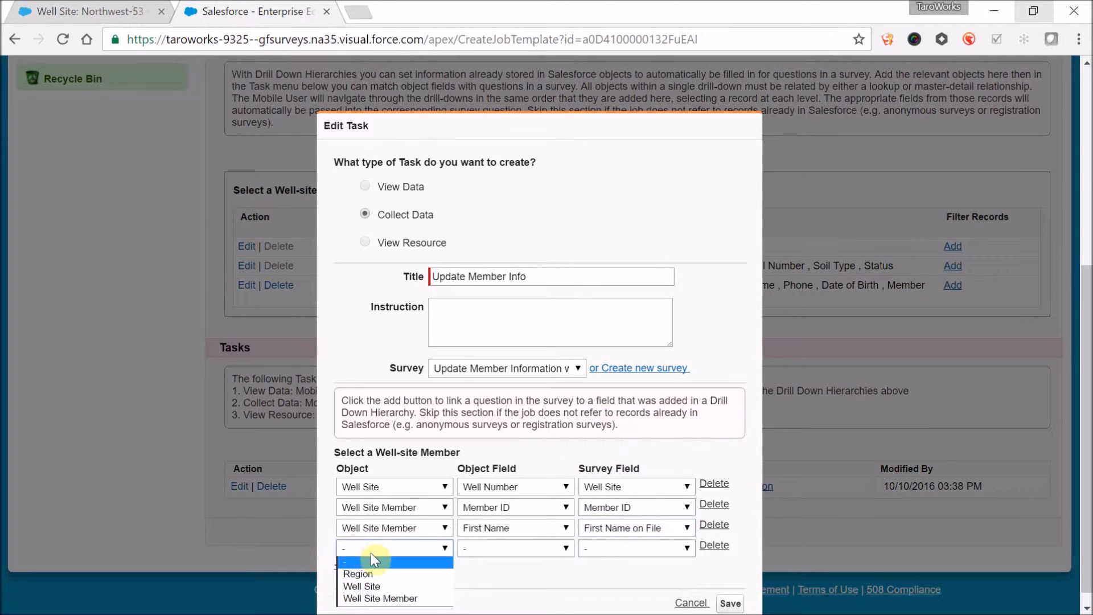
click(380, 599)
click(531, 552)
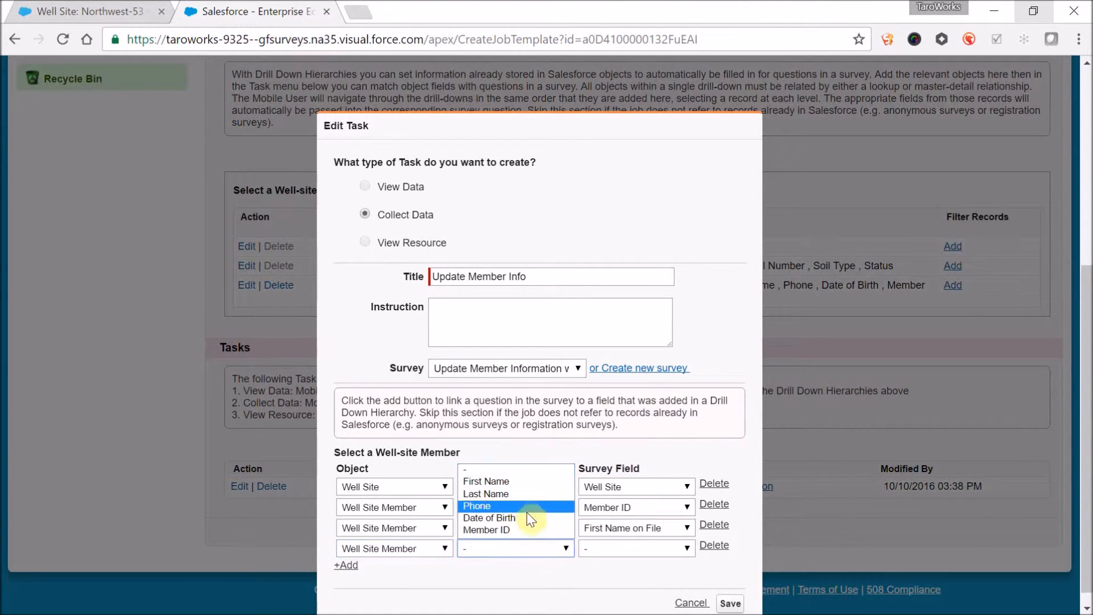
click(520, 495)
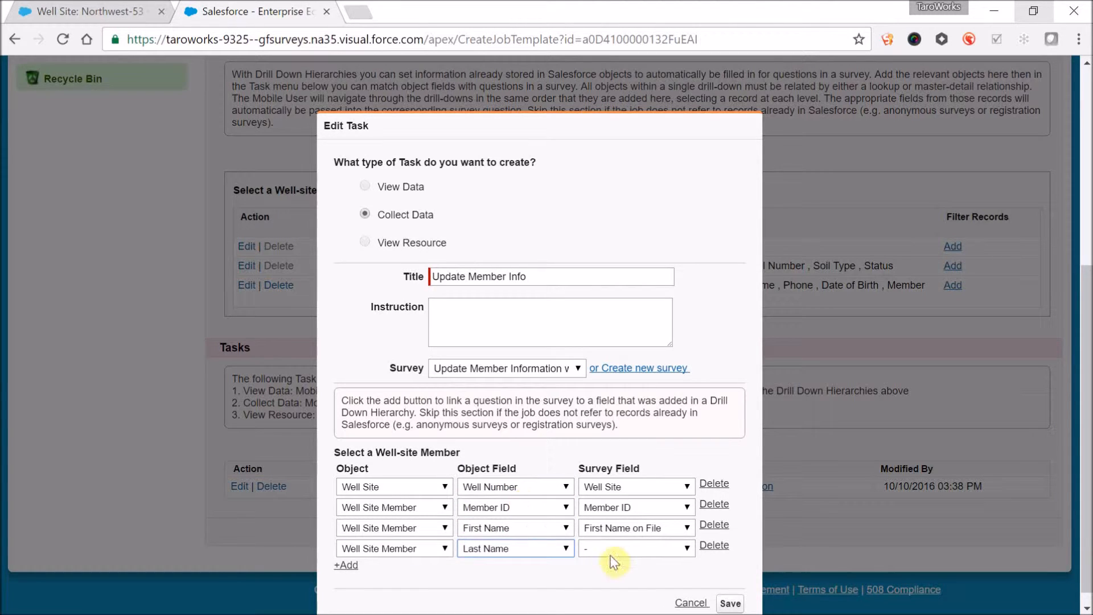
click(628, 548)
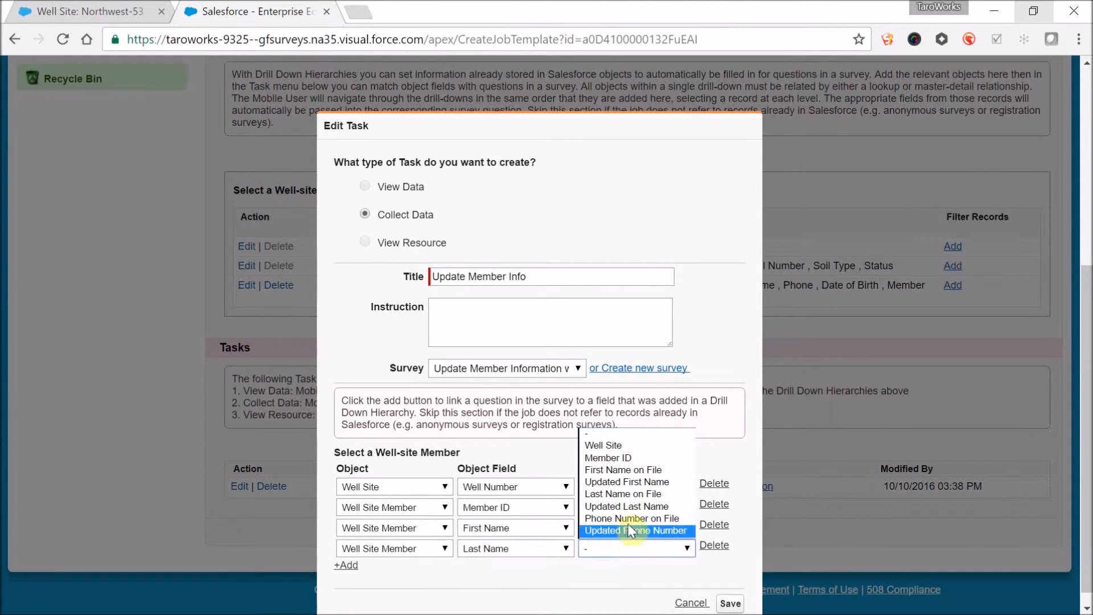
click(629, 495)
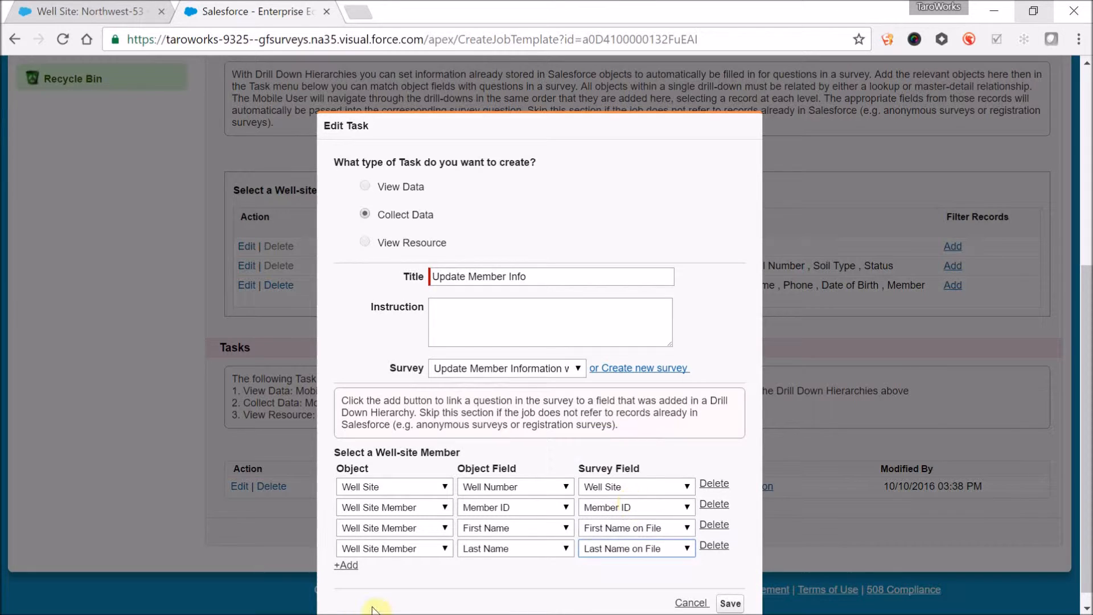
- Add a mapping from the Well Site Member's Phone to the survey field "Phone Number on File"
click(347, 565)
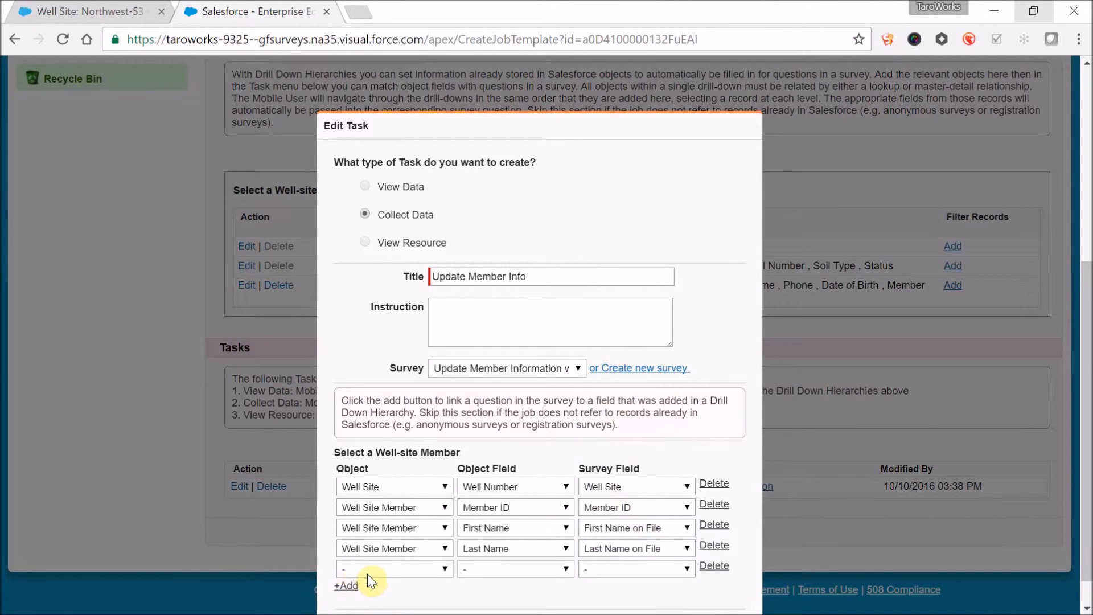
click(367, 575)
click(370, 557)
click(515, 578)
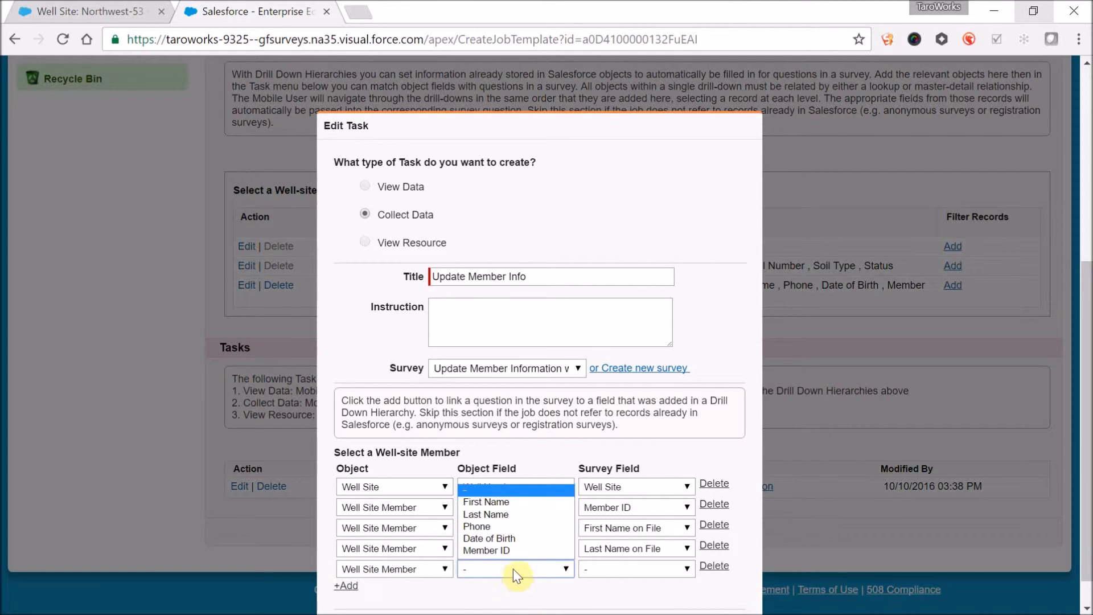
click(510, 526)
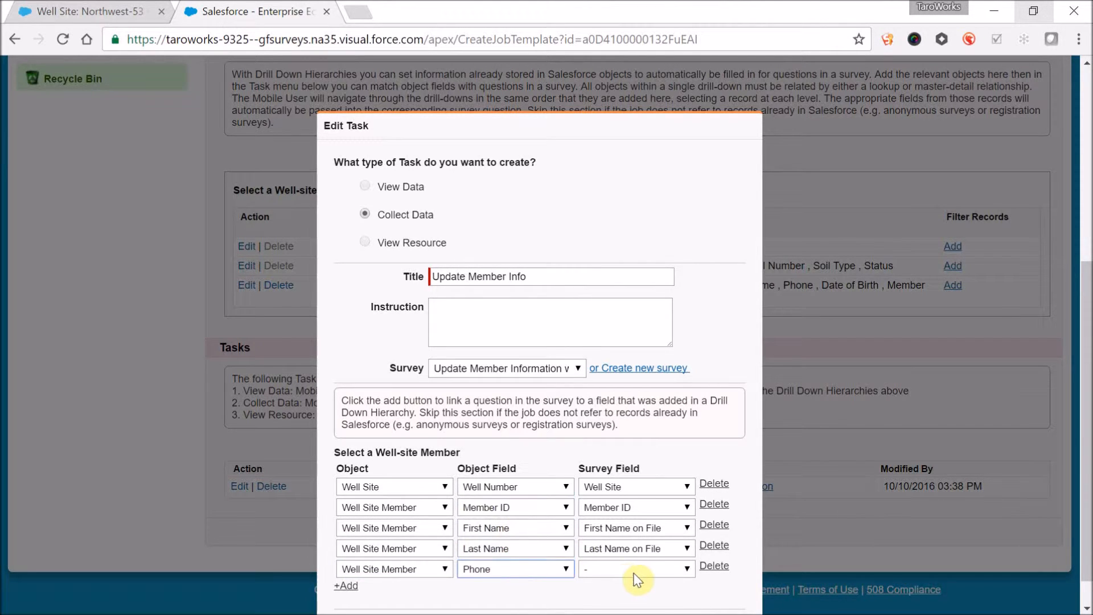
click(634, 573)
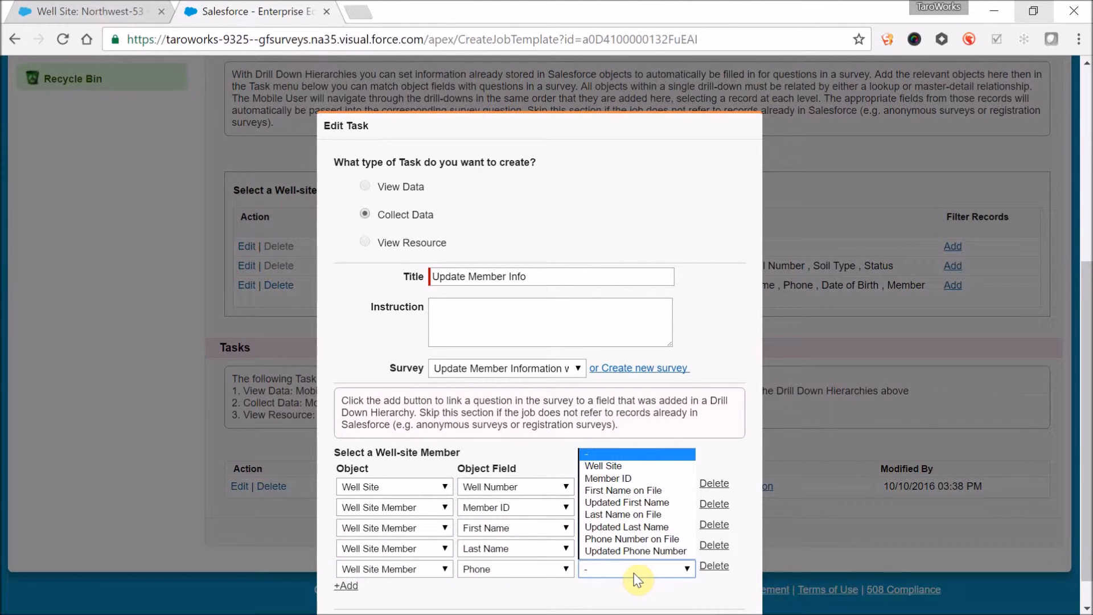
click(631, 538)
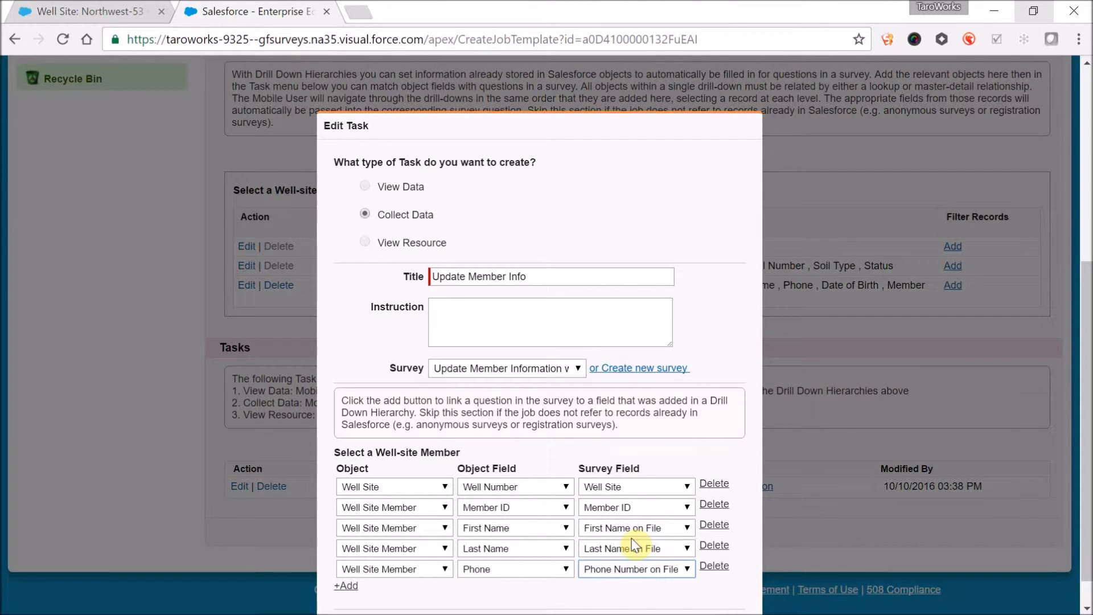
click(655, 570)
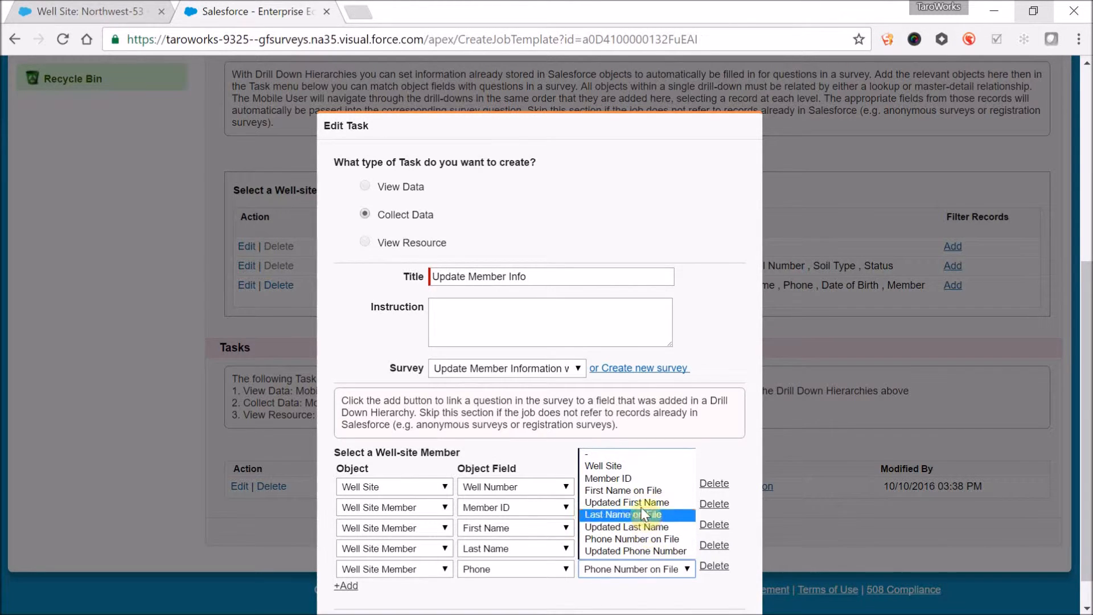
click(588, 594)
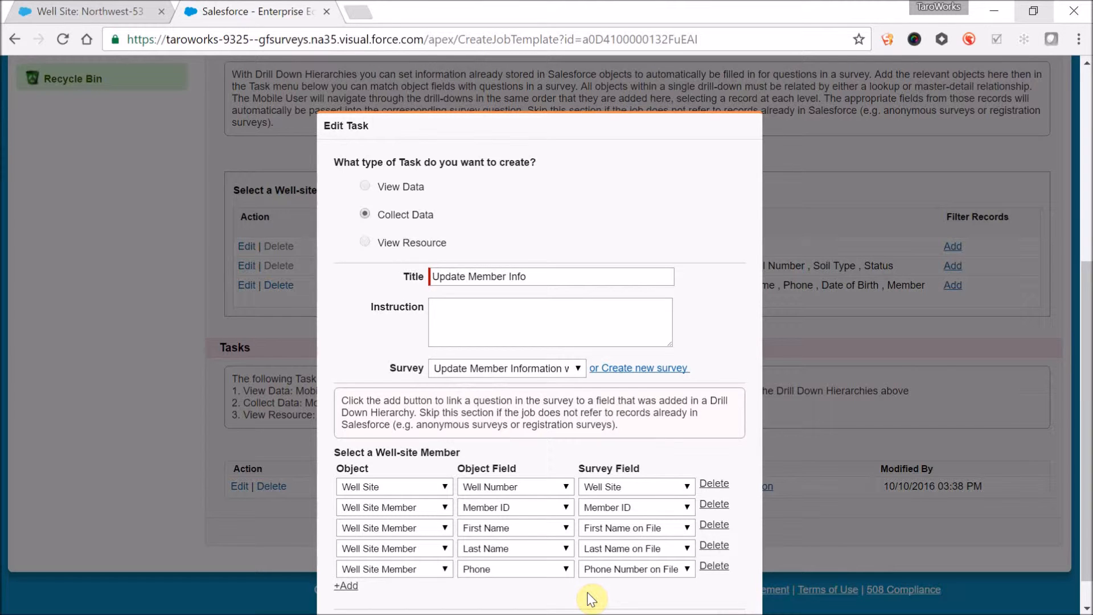
- Save the edited task and its job, and publish the Update Member Information 2 job
scroll(586, 592, down, 1)
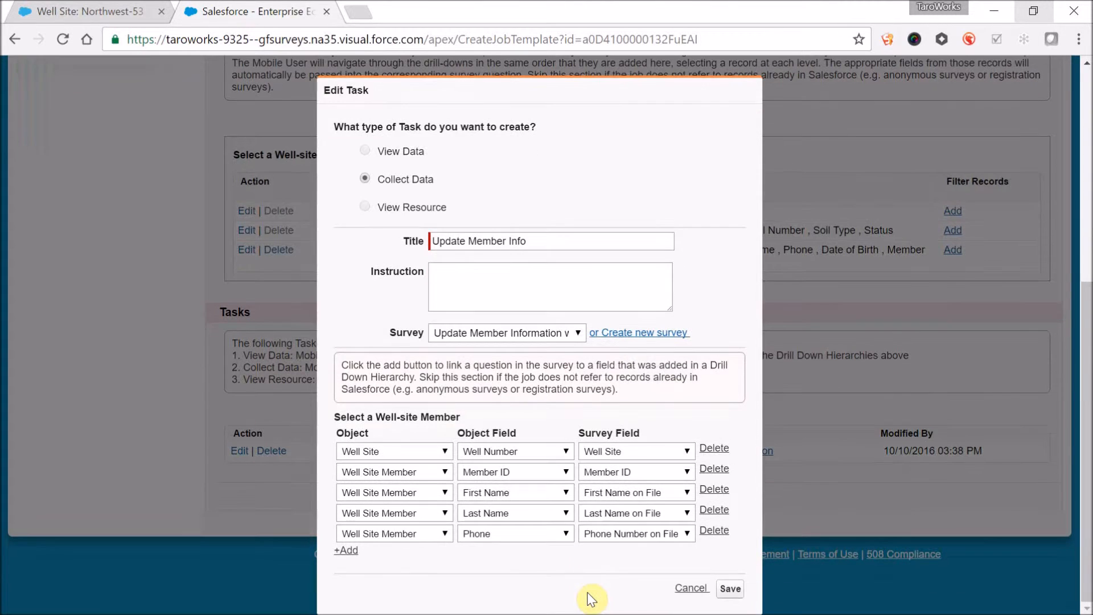
click(730, 590)
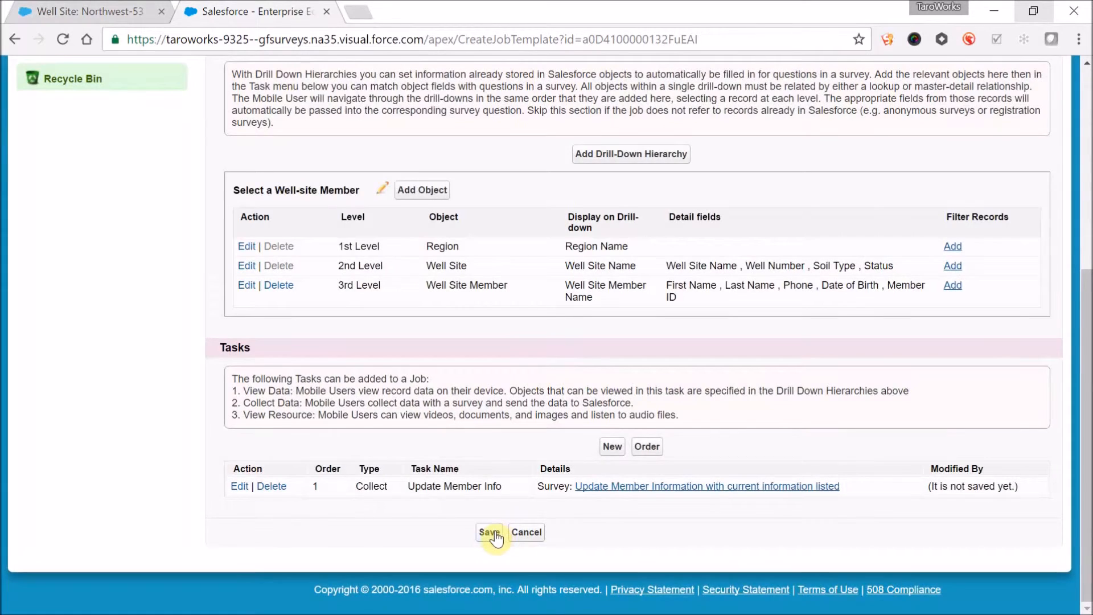
click(487, 532)
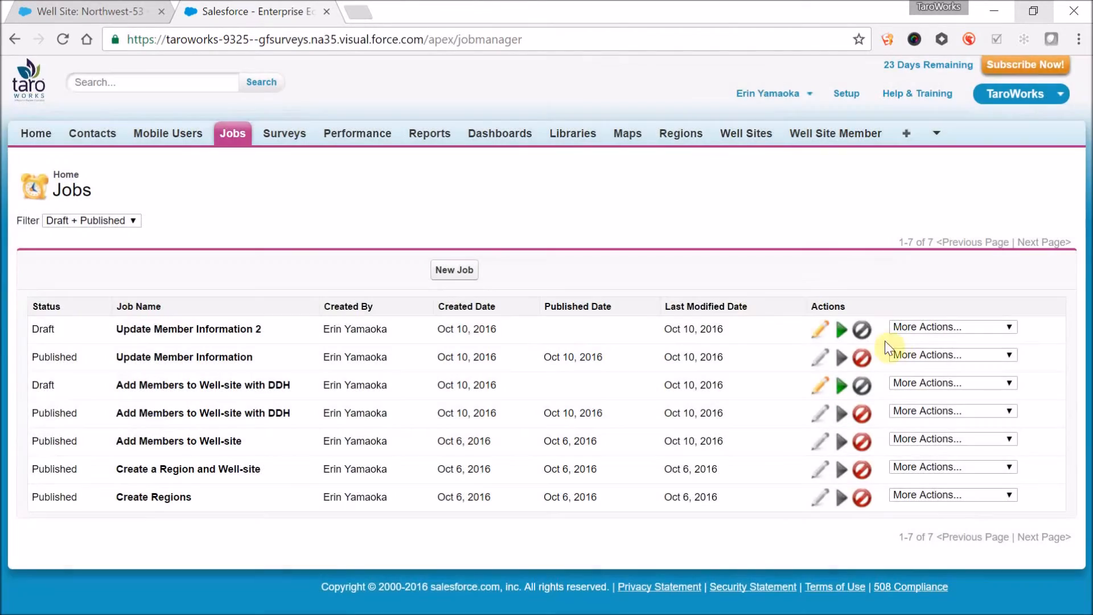
click(841, 330)
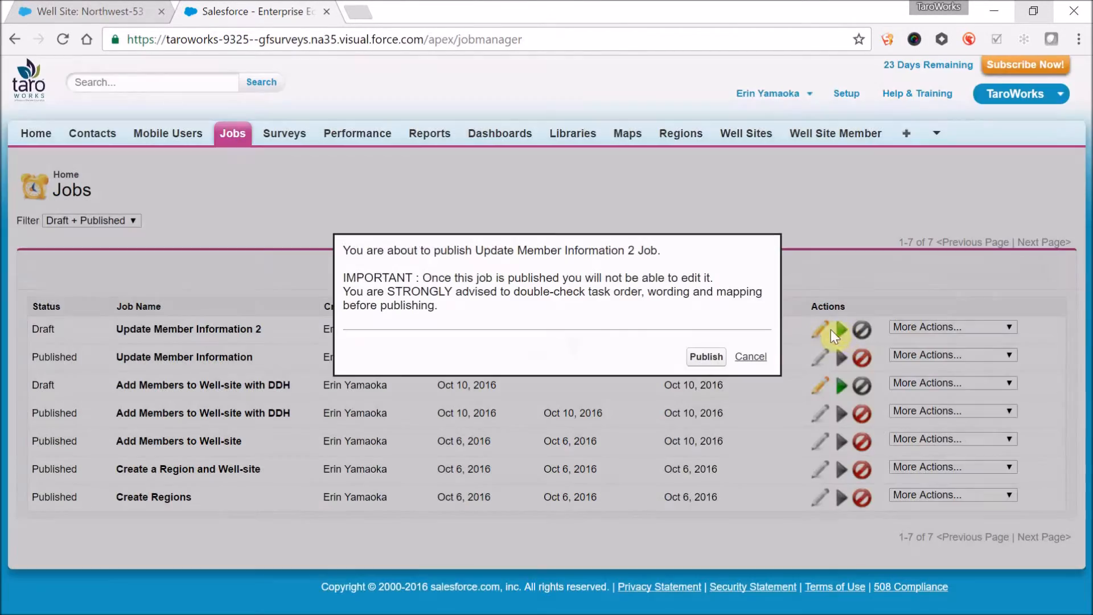
click(711, 357)
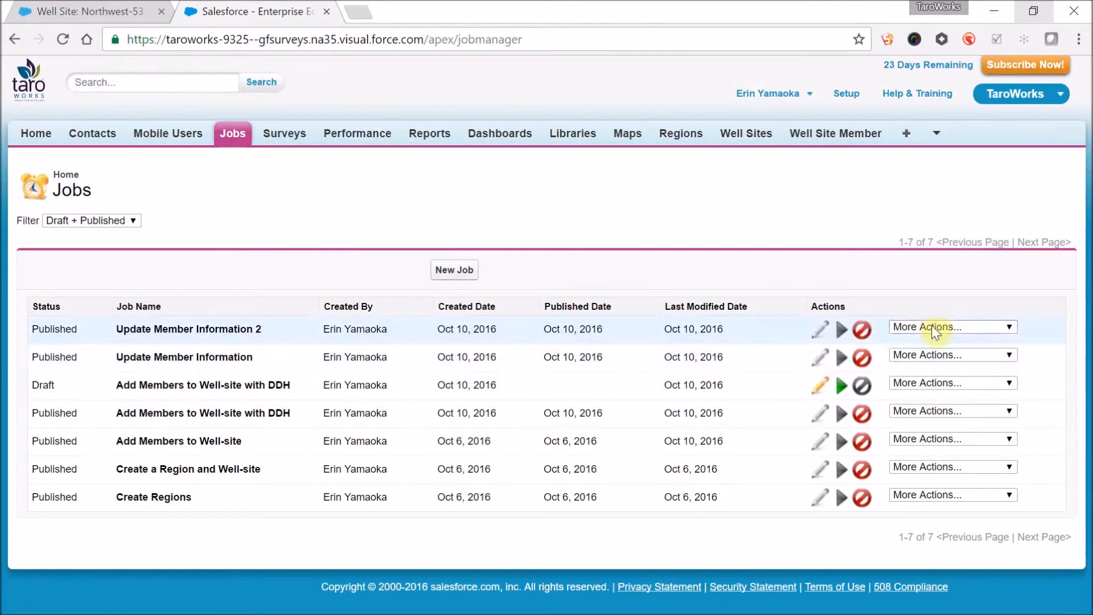
- Assign the Update Member Information 2 job by adding the listed partner user to its queue members, and save the queue
click(946, 327)
click(929, 378)
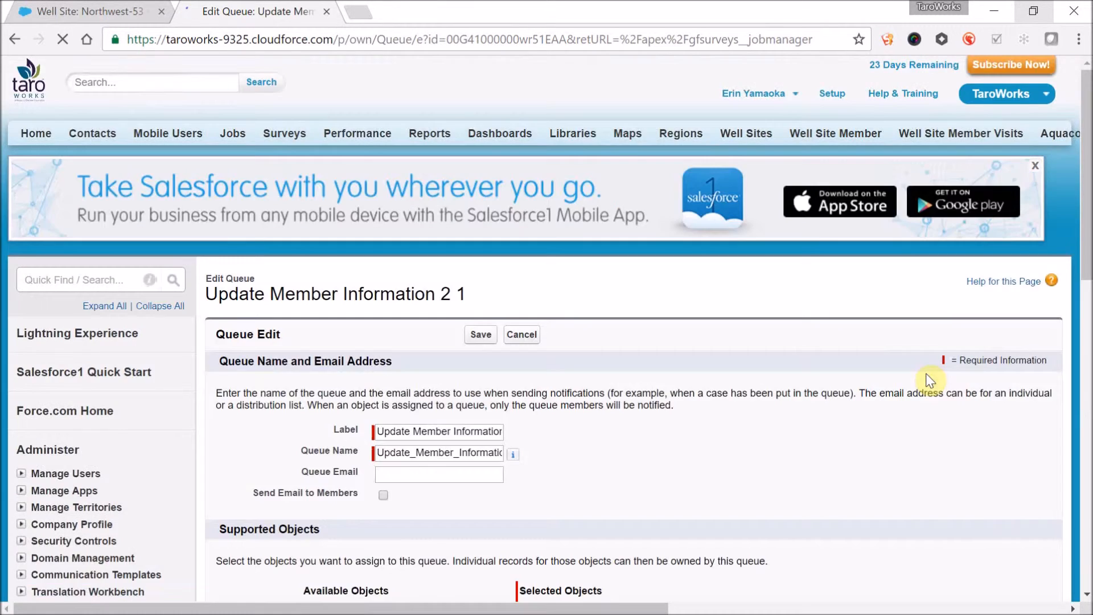
scroll(734, 481, down, 8)
click(421, 459)
click(420, 470)
click(333, 499)
scroll(378, 550, down, 1)
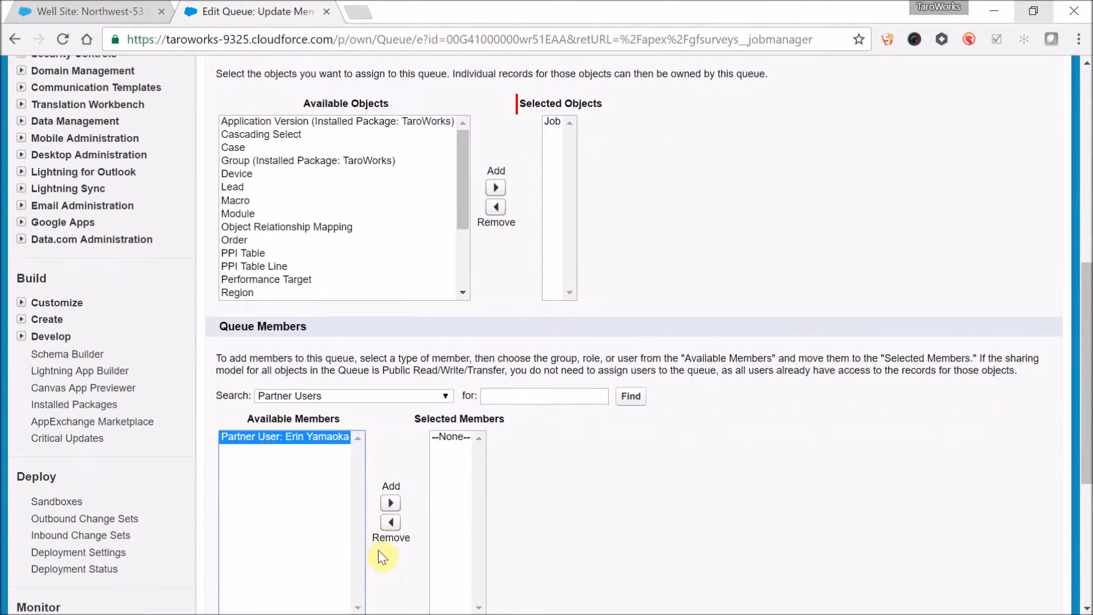
click(391, 503)
scroll(667, 501, down, 5)
click(485, 372)
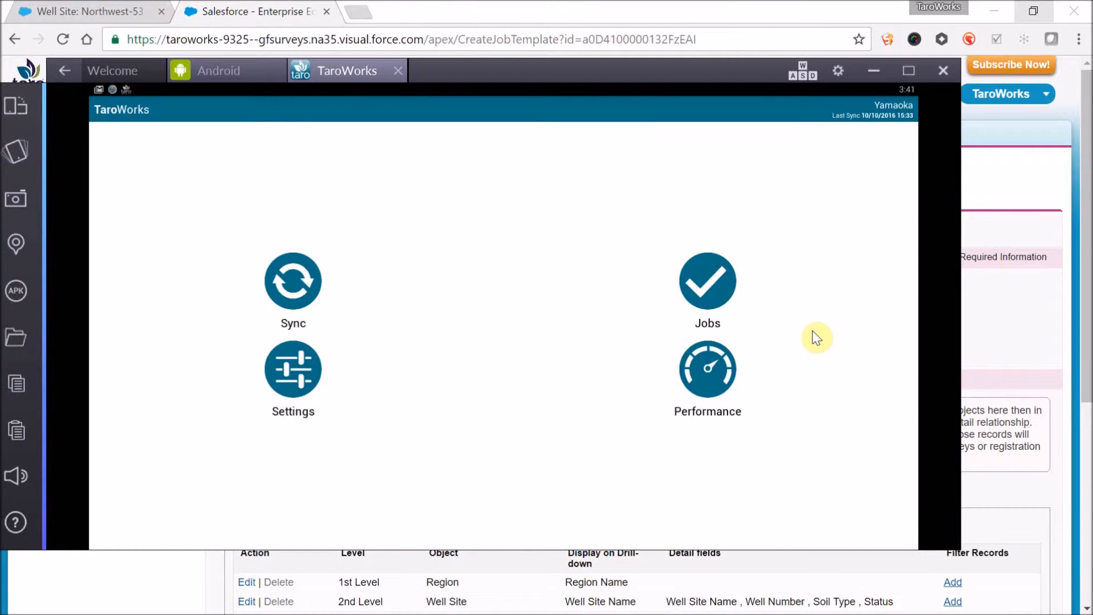
- In the TaroWorks mobile app, sync the device with the Salesforce server and open the list of jobs
click(293, 285)
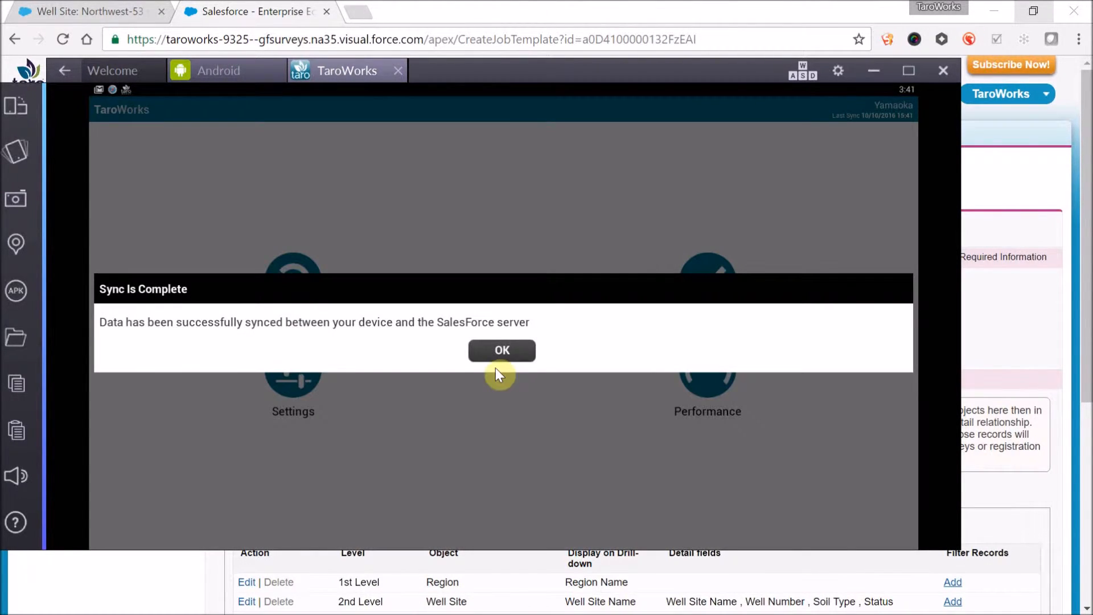
click(516, 353)
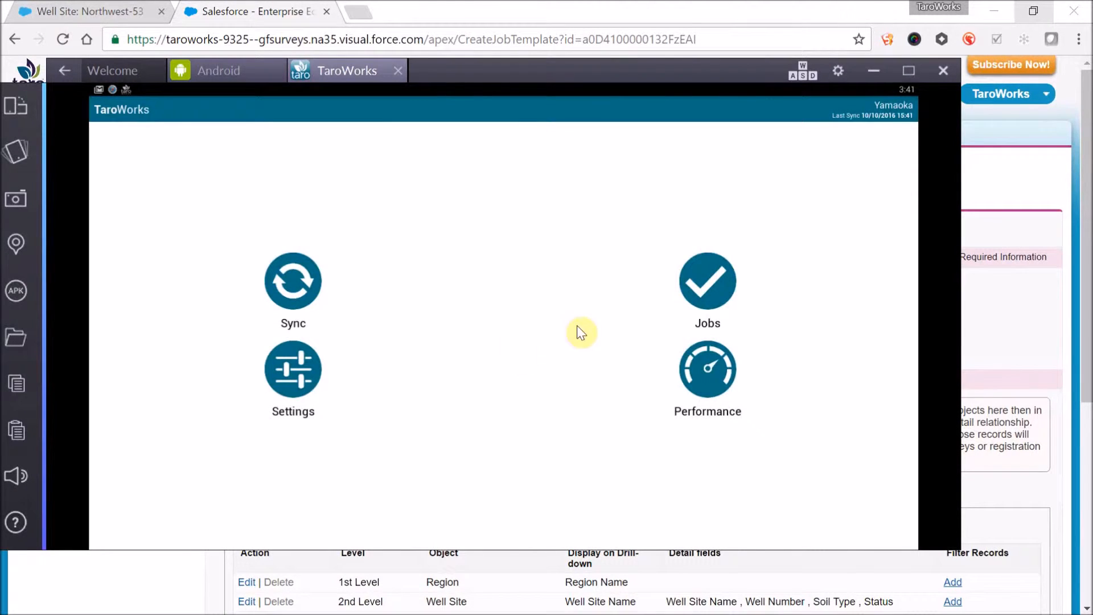
click(698, 283)
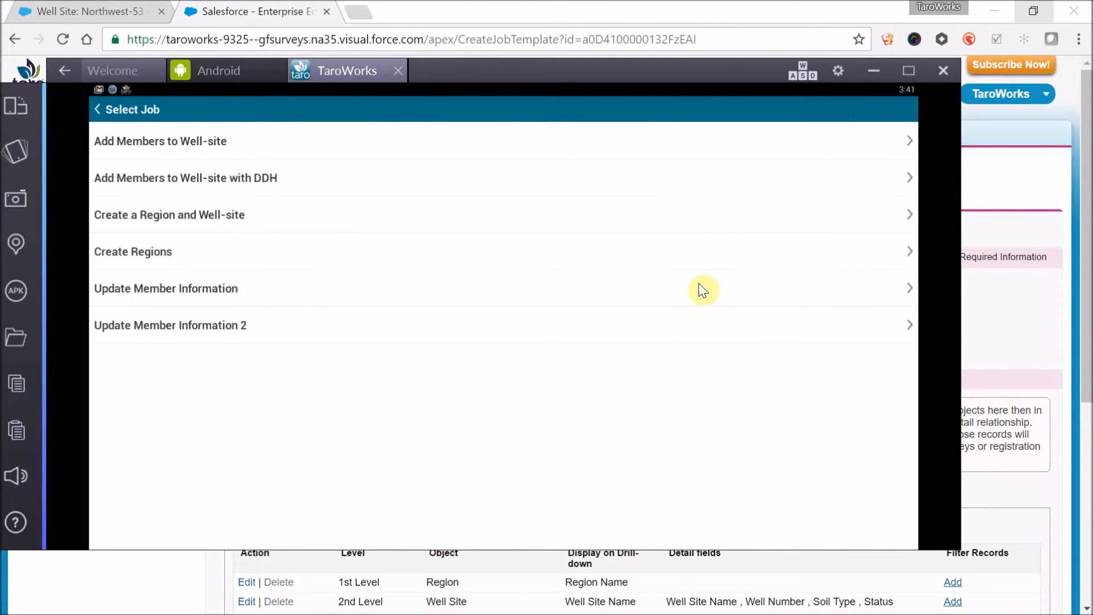
- Check the job name in the Salesforce job editor, and open the Update Member Information 2 job in the TaroWorks mobile app
click(431, 294)
key(alt+Tab)
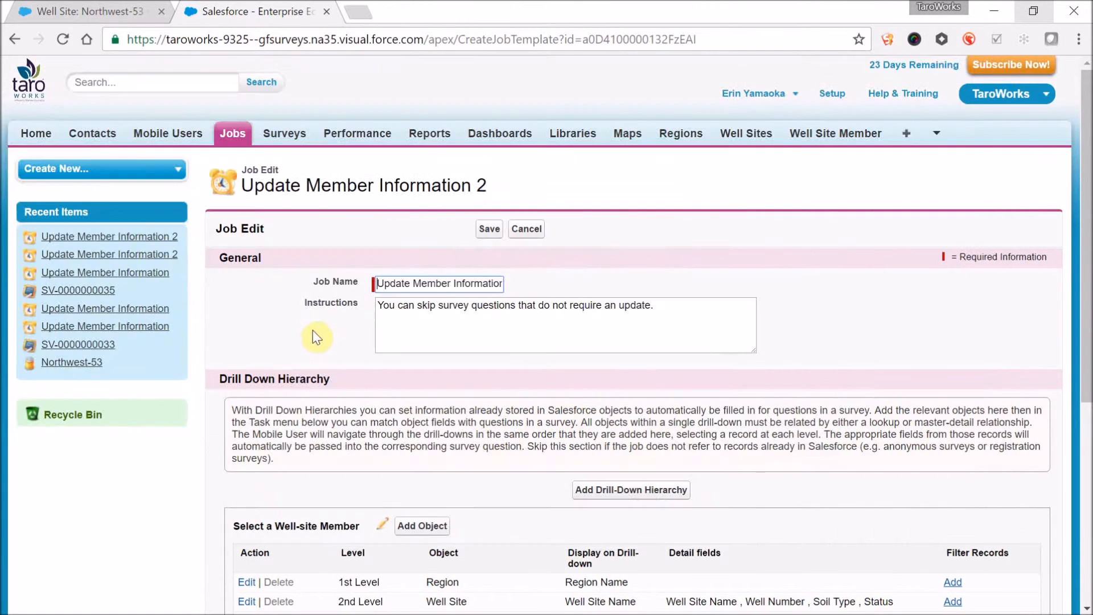
drag(377, 283, 545, 294)
click(531, 268)
key(alt+Tab)
click(441, 327)
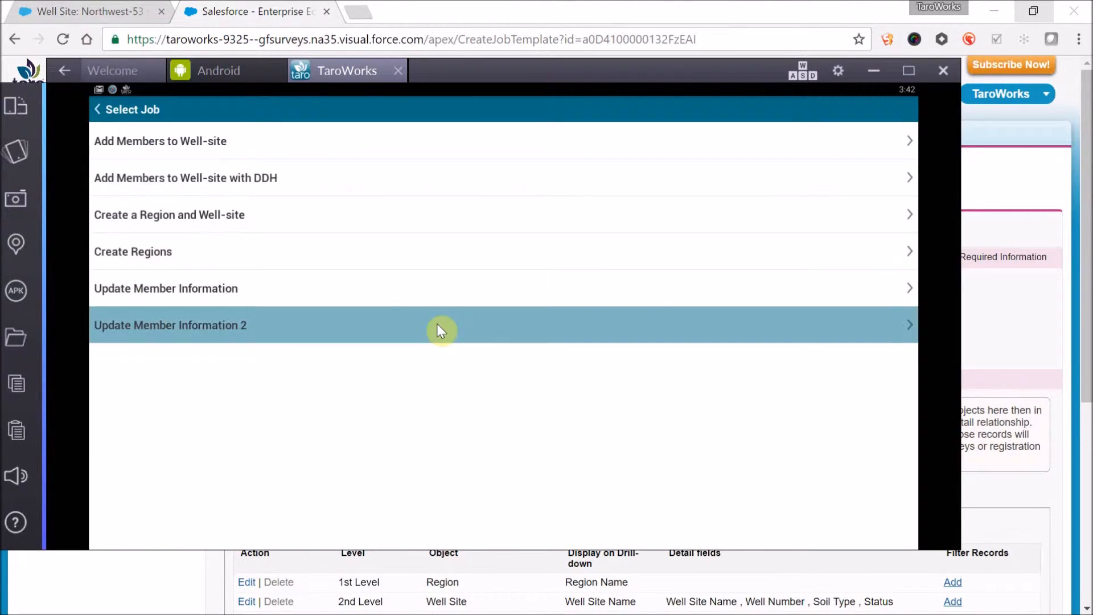
click(437, 325)
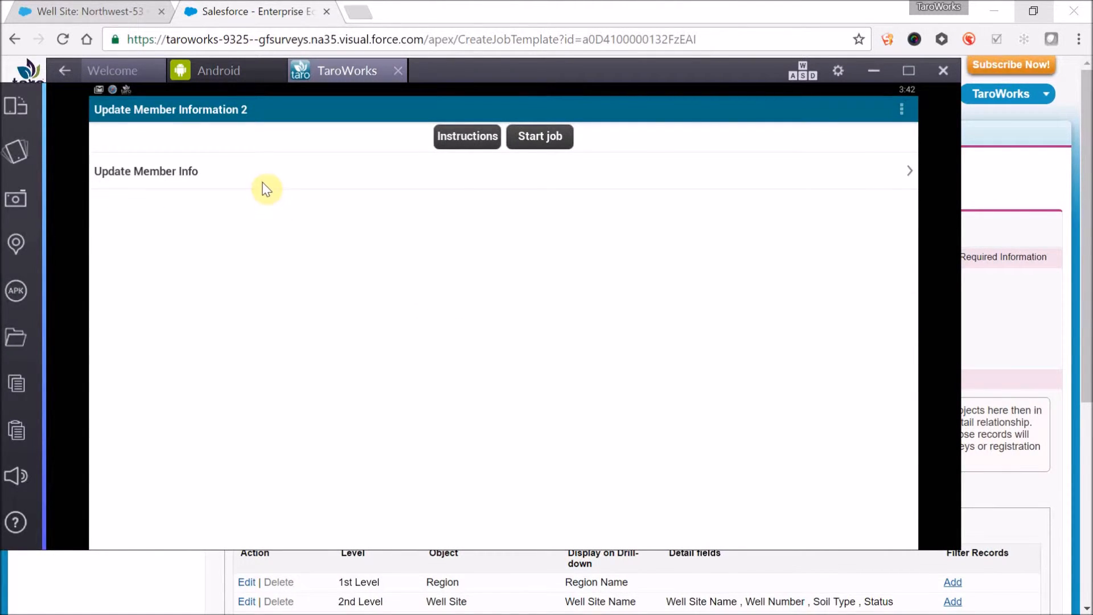
- Switch to Salesforce and review the Update Member Info task's title and field mappings, leaving the task unedited
key(alt+Tab)
scroll(523, 541, down, 5)
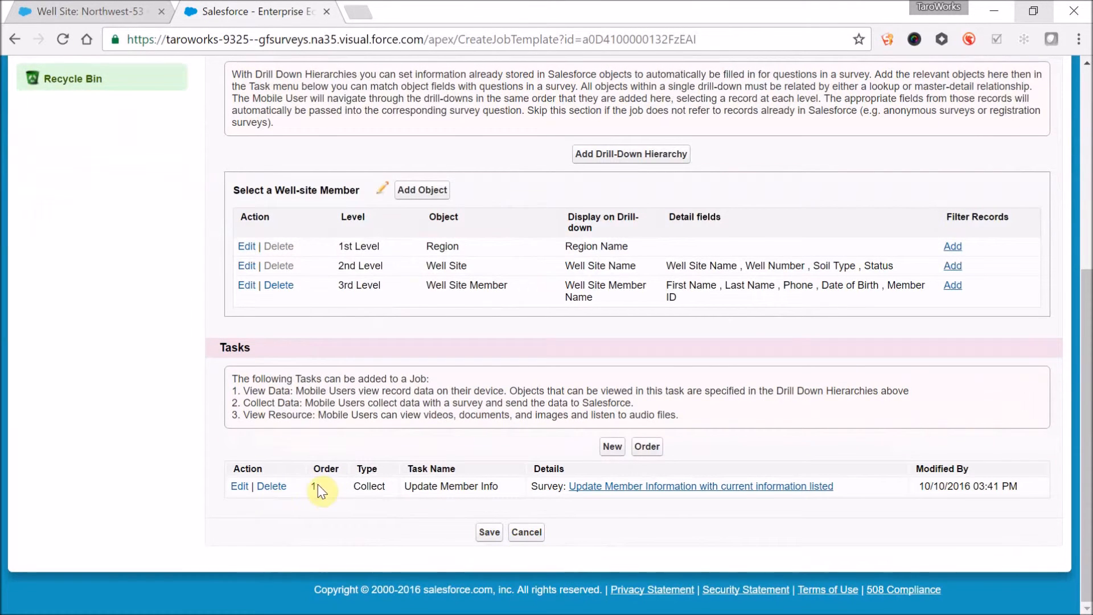
click(244, 489)
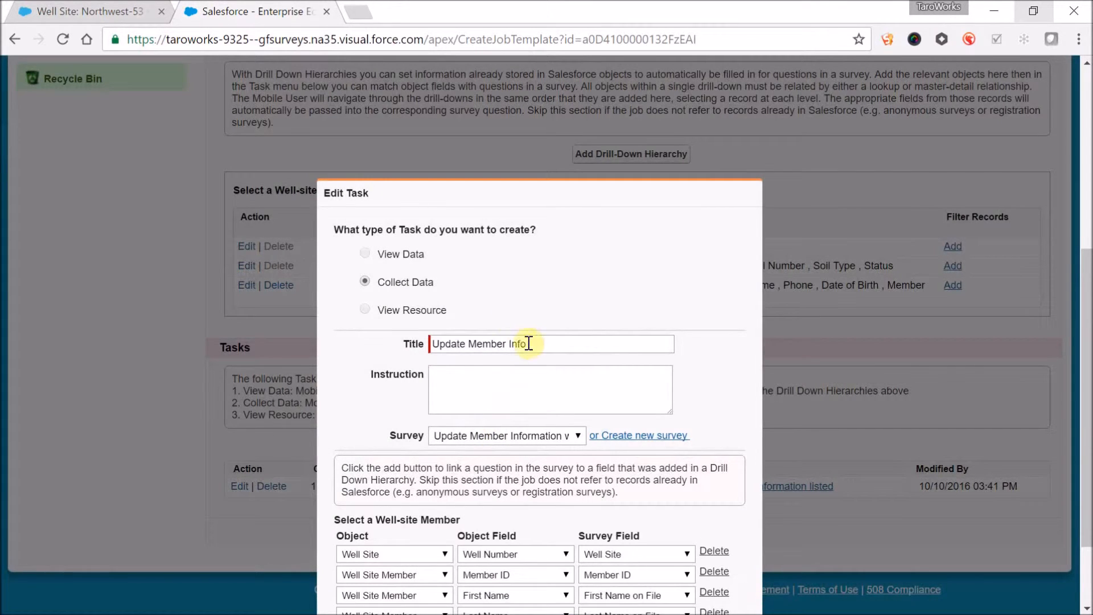
drag(527, 343, 426, 348)
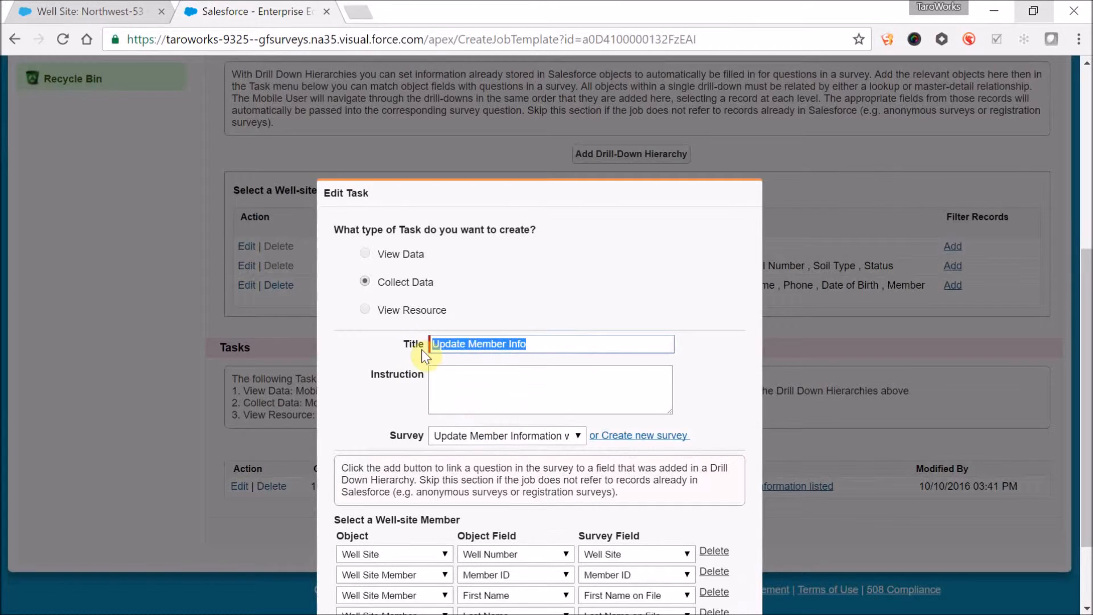
click(457, 385)
scroll(457, 385, down, 3)
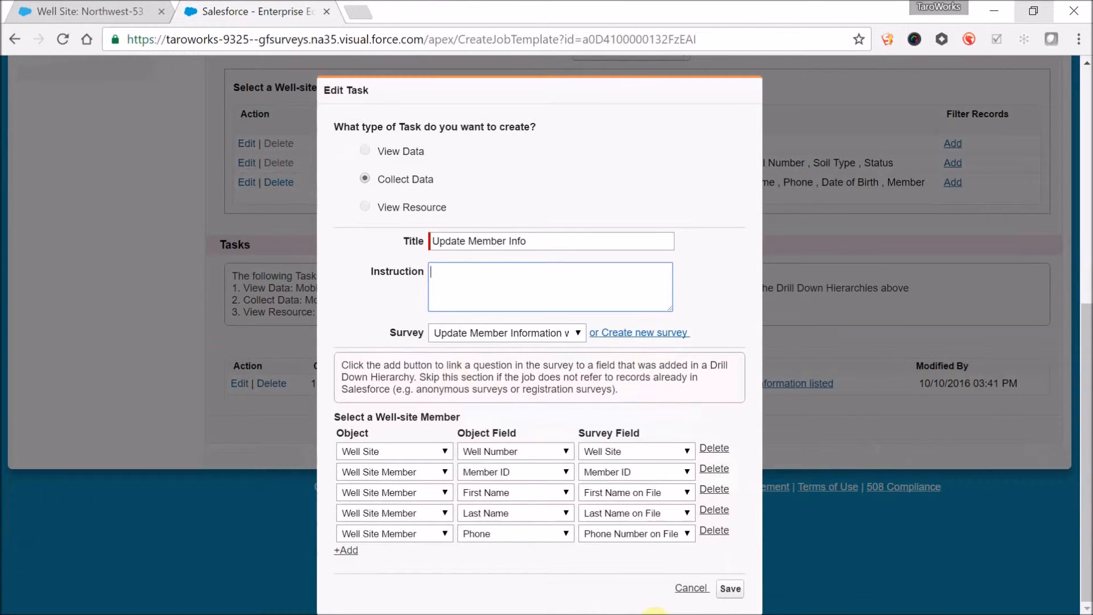
click(691, 520)
- Read the job instructions in the TaroWorks mobile app and compare them with the Instructions text in the Salesforce job editor
key(alt+Tab)
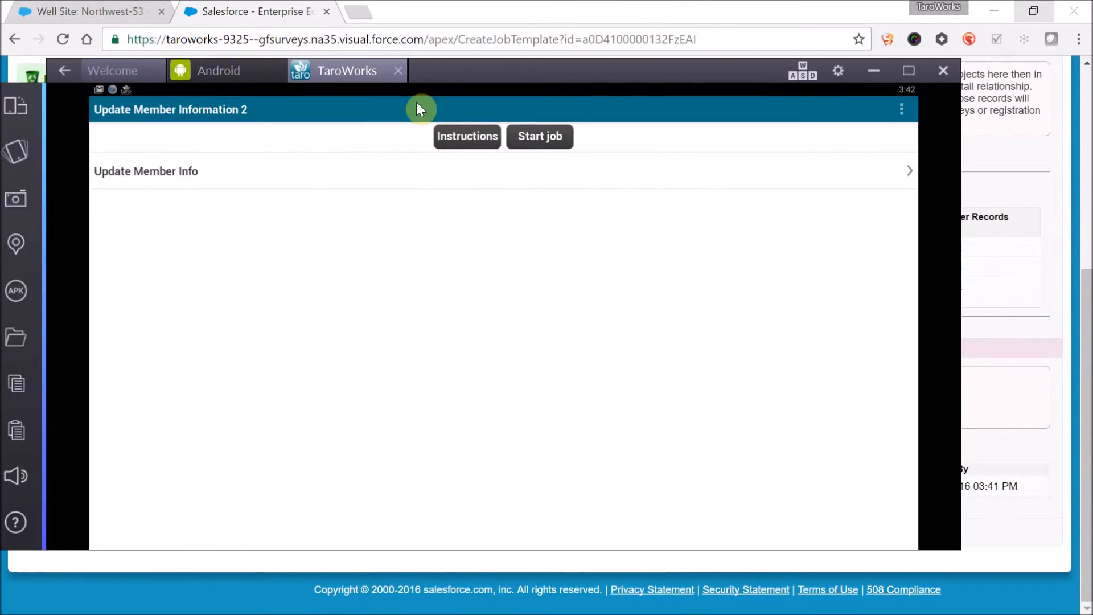
click(484, 140)
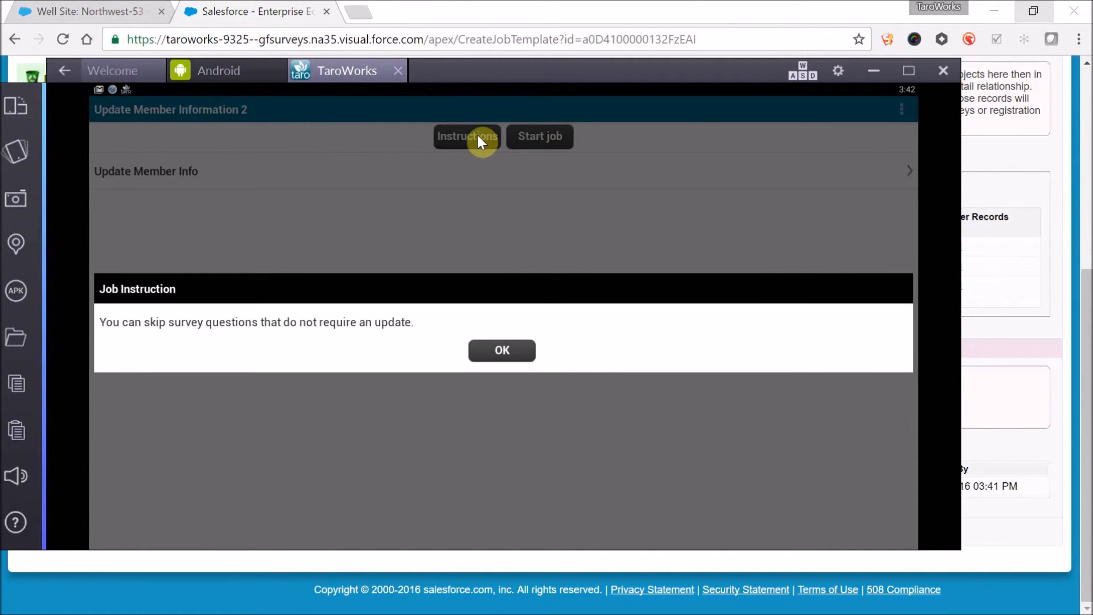
click(521, 342)
key(alt+Tab)
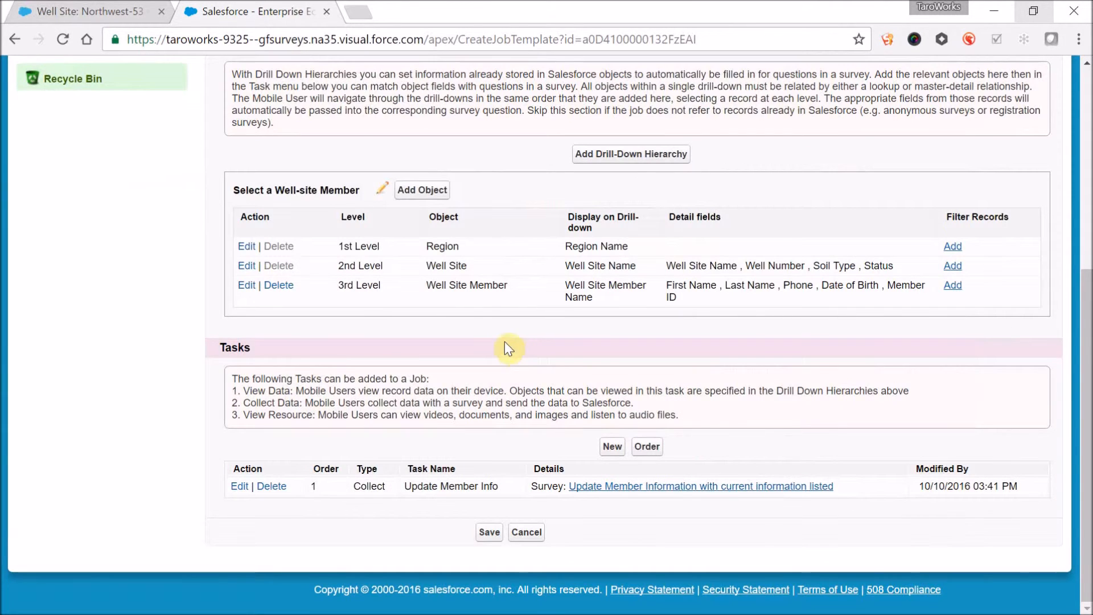
scroll(512, 254, up, 4)
drag(671, 168, 371, 142)
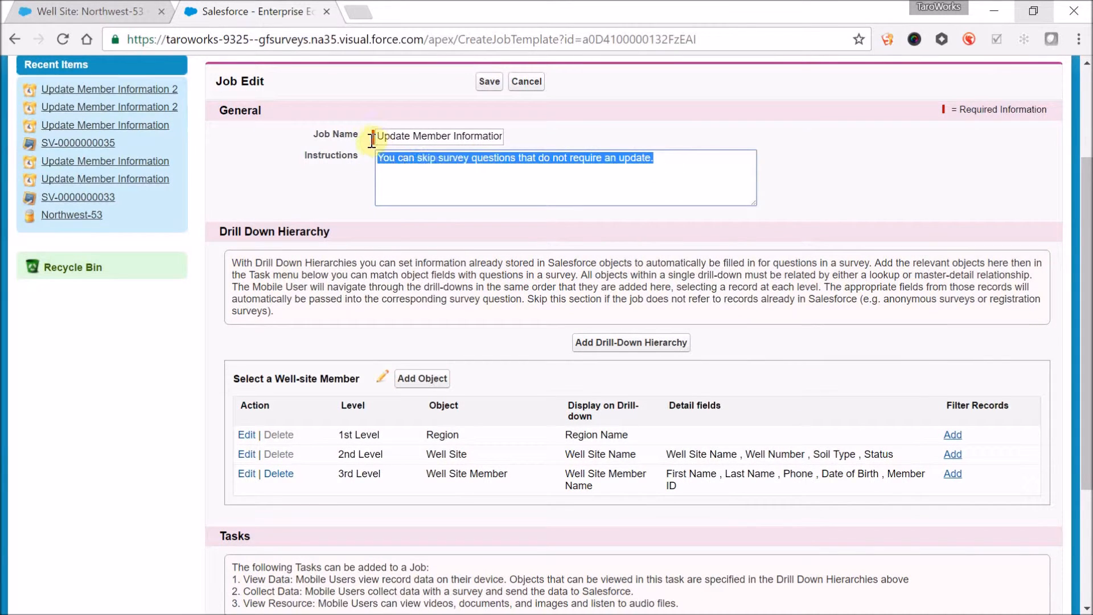
click(693, 182)
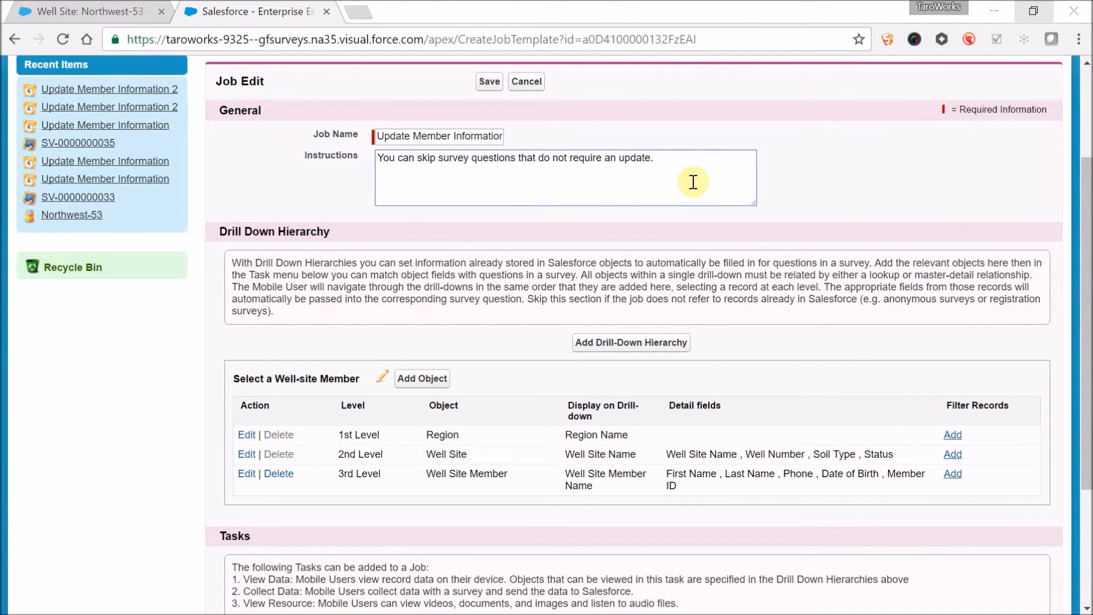
- Start the job in the TaroWorks mobile app and check the matching drill-down hierarchy name in the Salesforce job editor
key(alt+Tab)
click(556, 139)
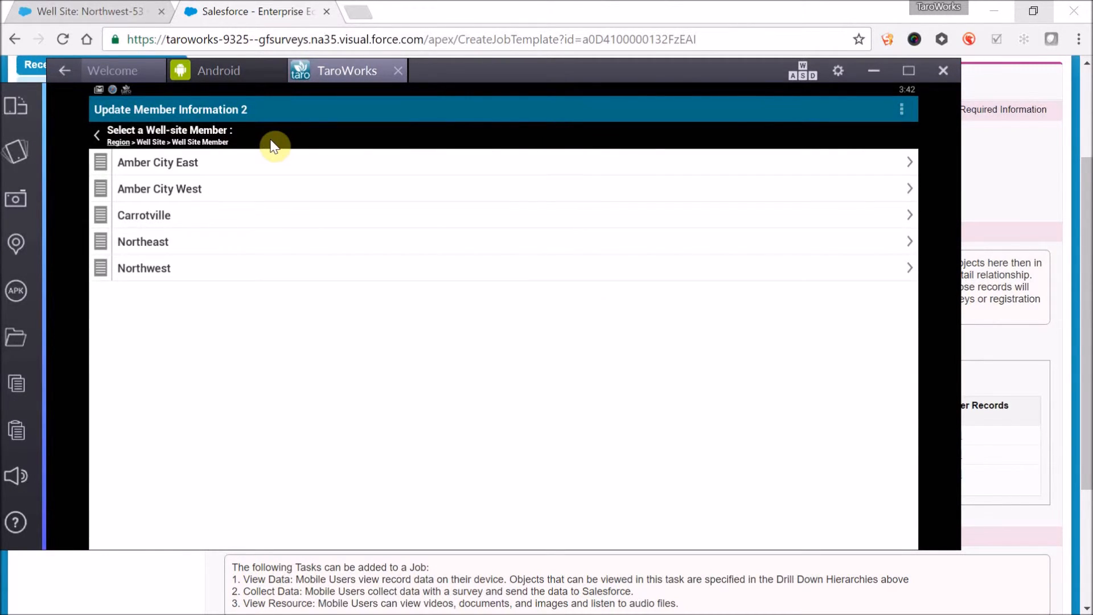
key(alt+Tab)
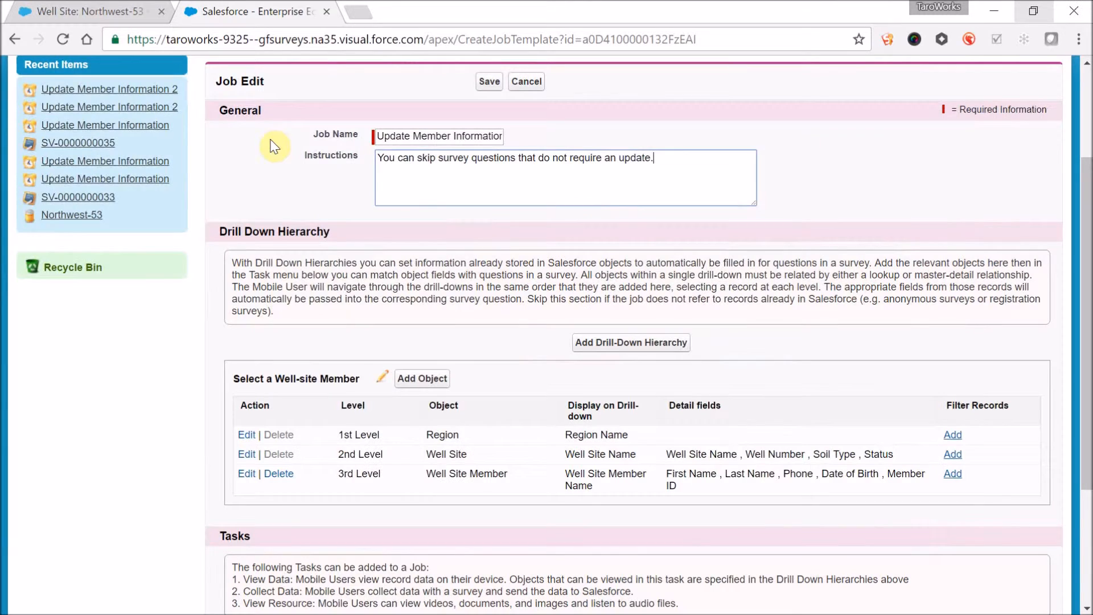
click(382, 375)
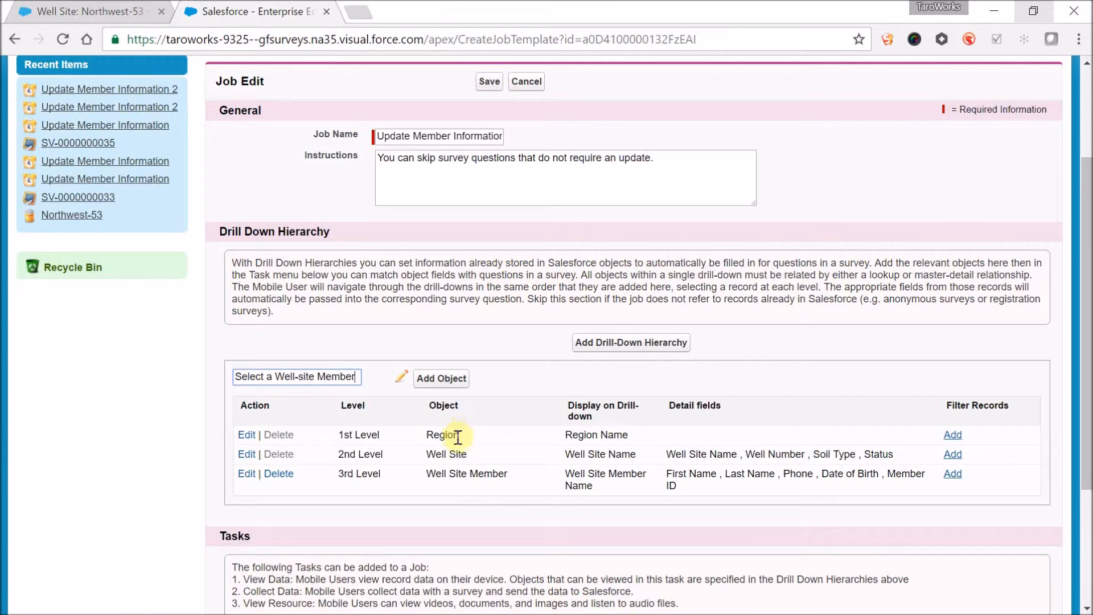
- View the Region records assigned to the mobile user in Salesforce, and switch back to the TaroWorks mobile app
key(alt+Tab)
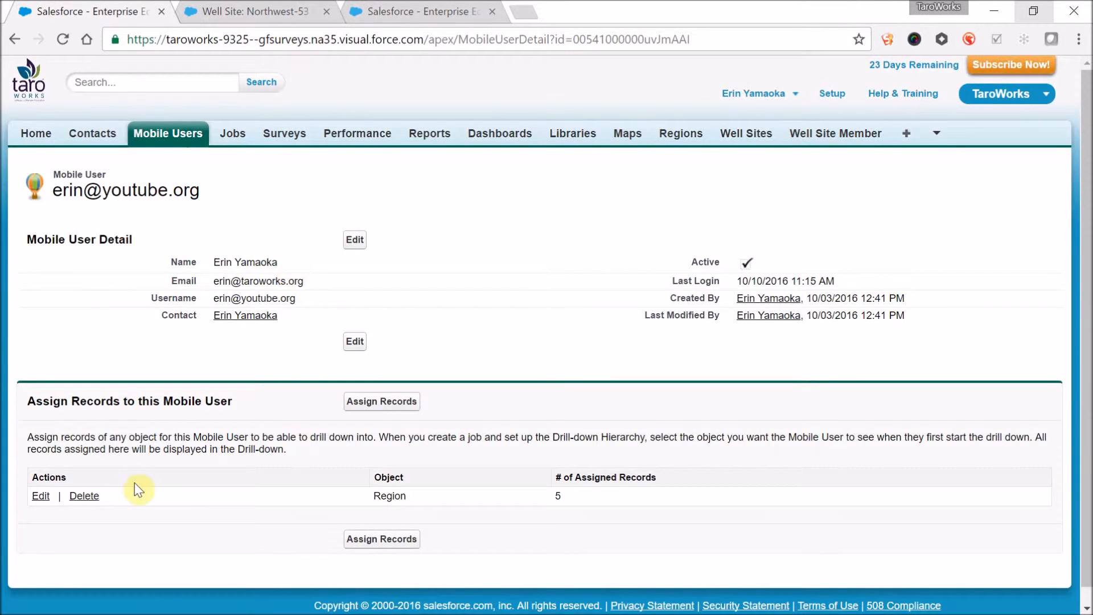
click(41, 497)
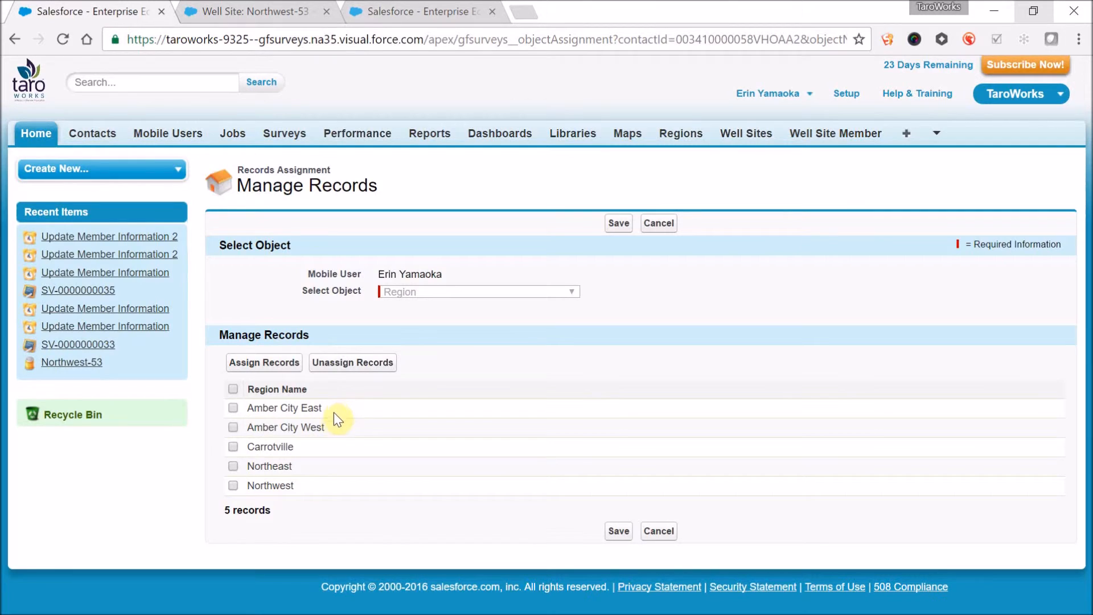
key(alt+Tab)
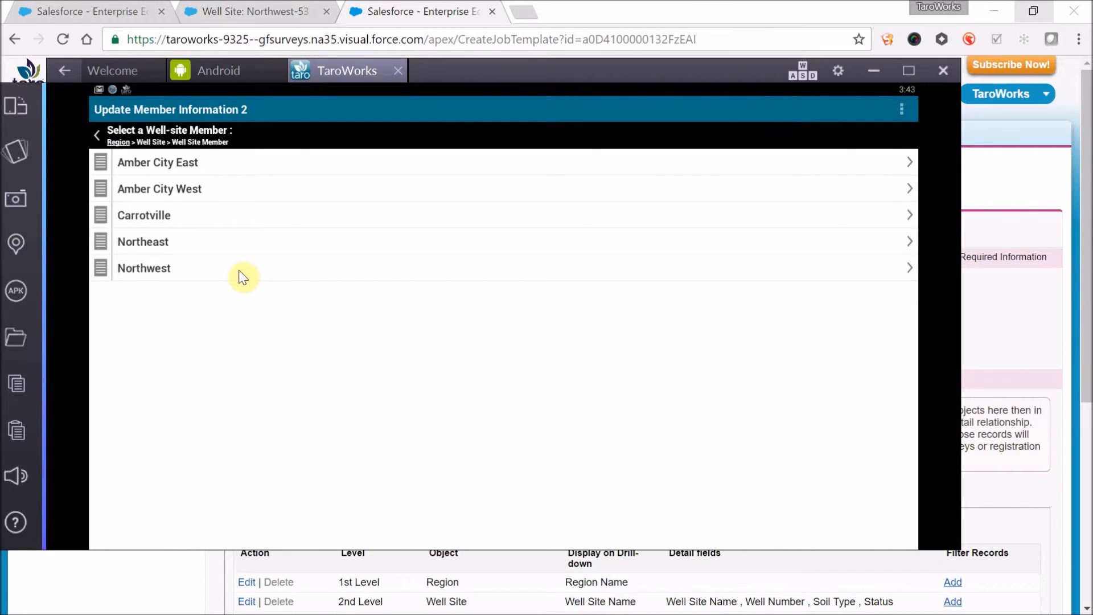
- Within the Northwest region, view the Northwest-53 well site's details and compare them with the Well Site detail fields in Salesforce
click(239, 271)
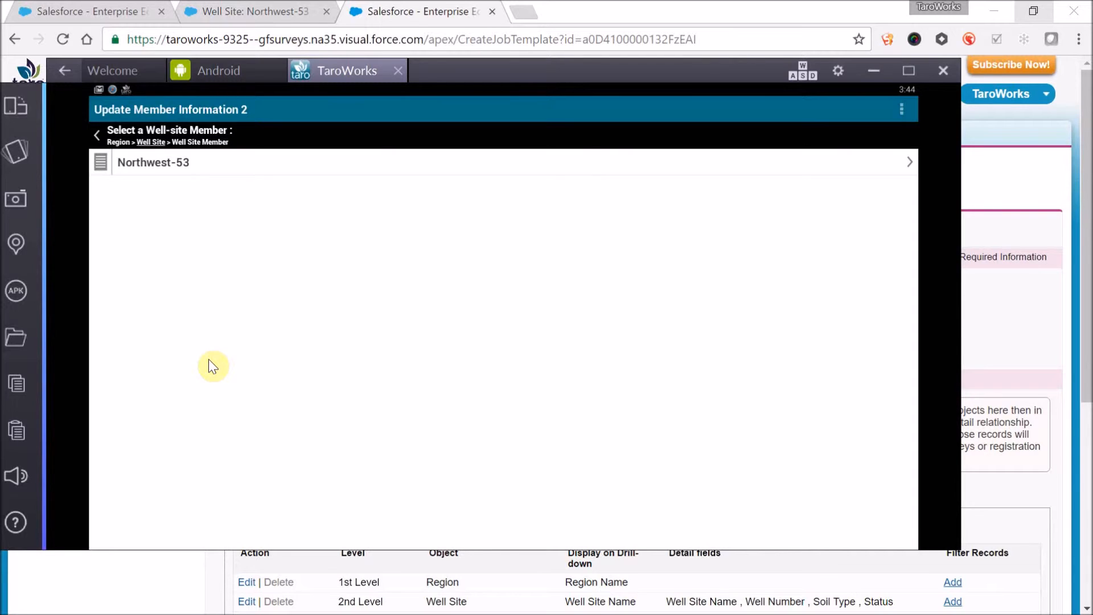
click(103, 172)
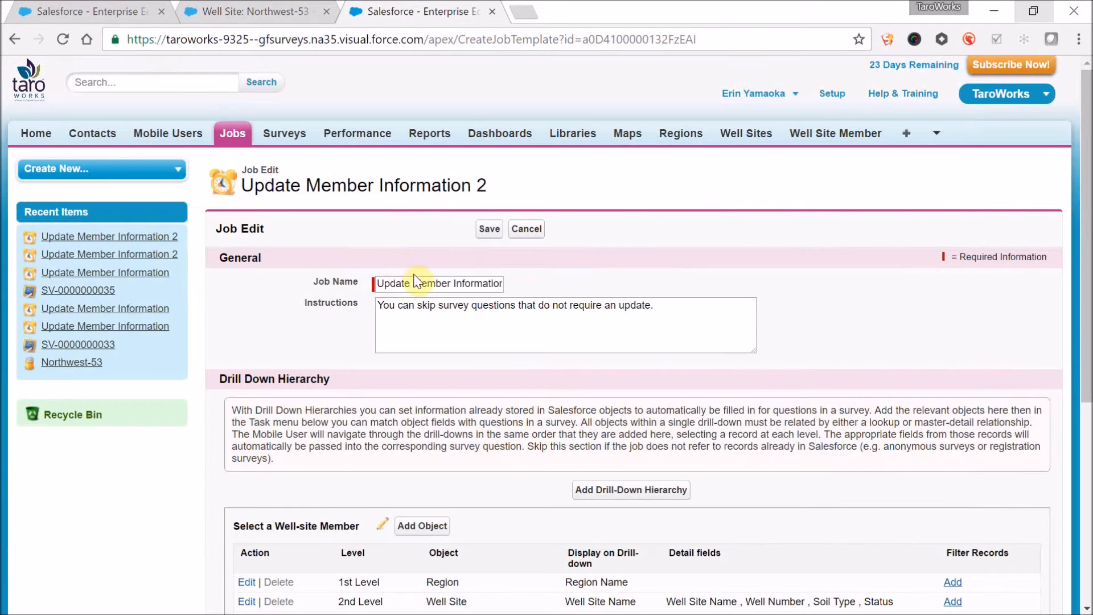
scroll(549, 374, down, 4)
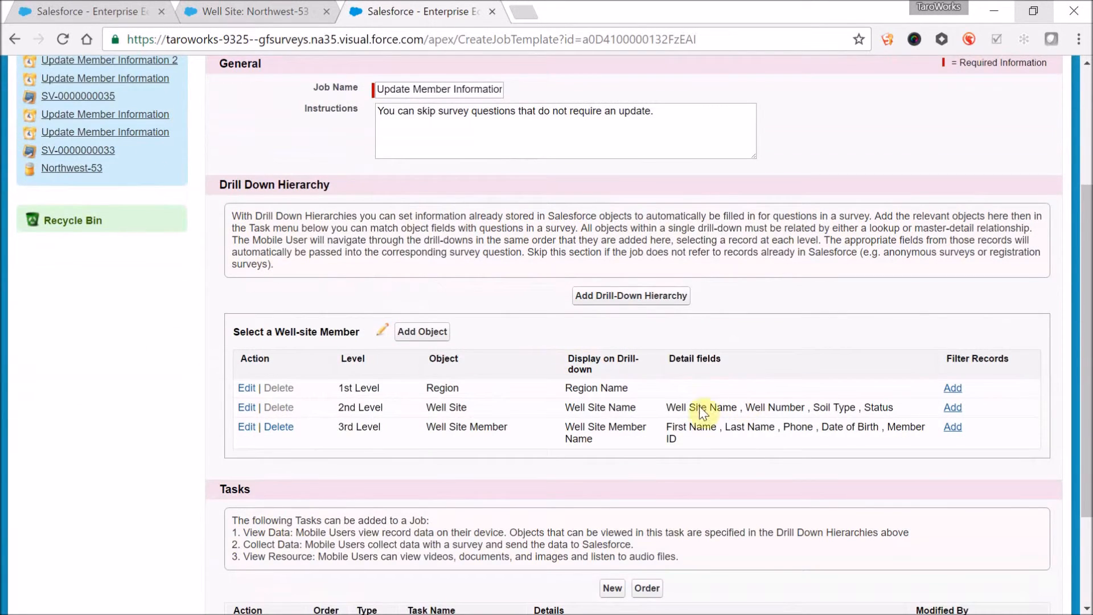
drag(895, 413, 672, 404)
click(672, 405)
key(alt+Tab)
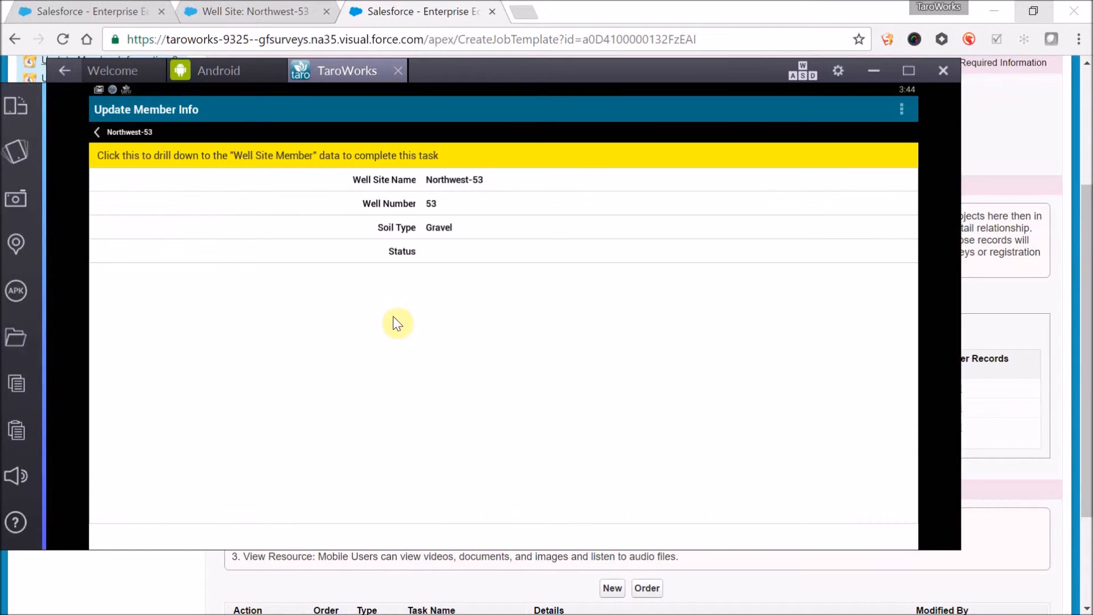
- Leave the well site's details, drill down into Northwest-53, and open the first listed member
click(104, 150)
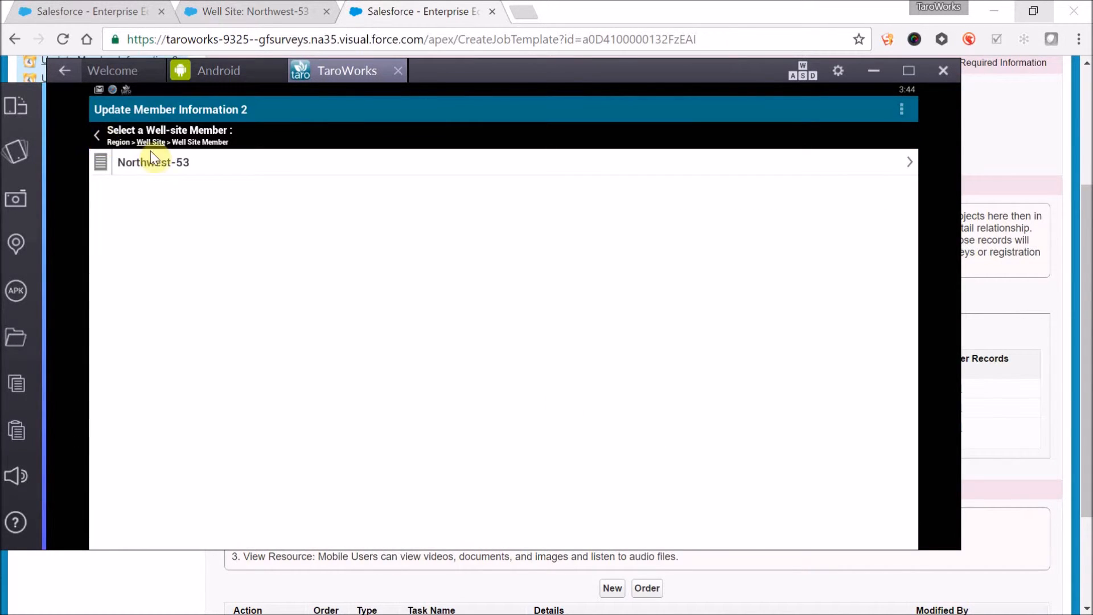
click(158, 164)
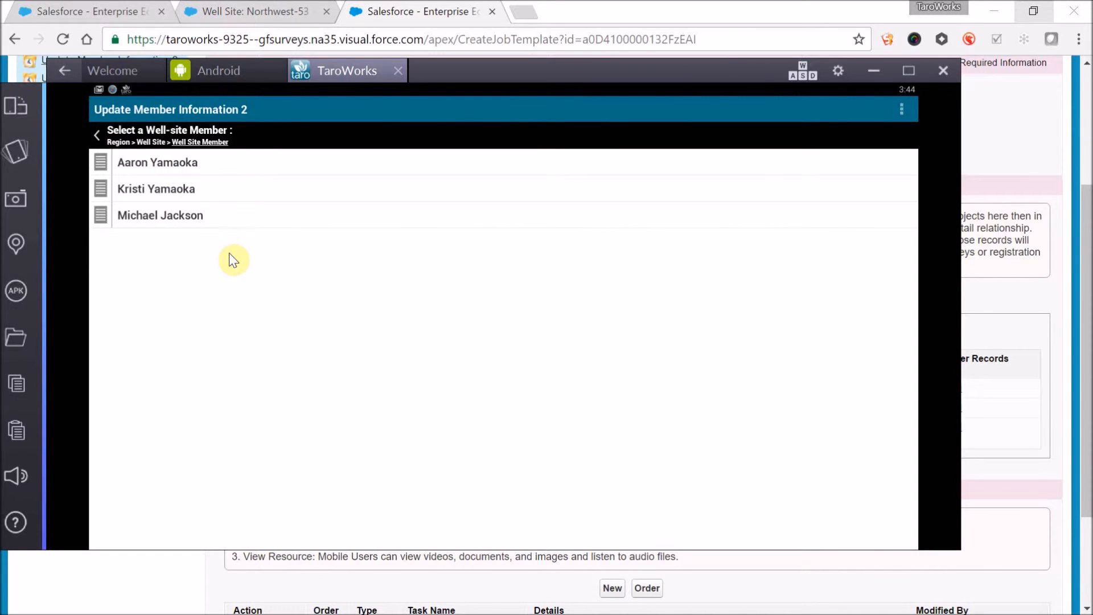
click(211, 167)
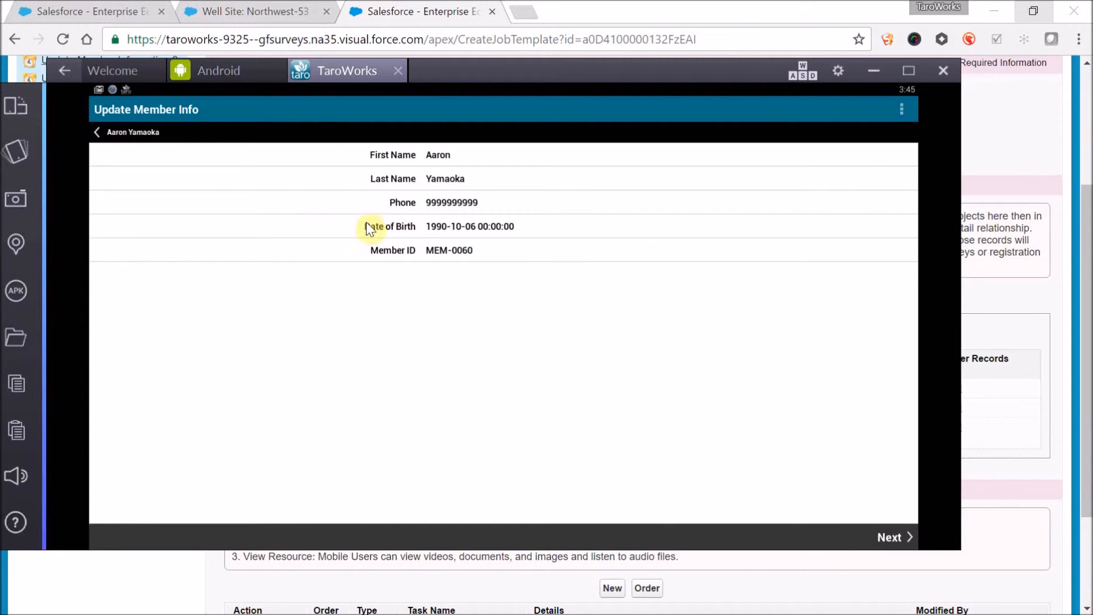
- In Salesforce, review the Well Site Member level's detail fields and drill-down display field, leaving its settings unedited
key(alt+Tab)
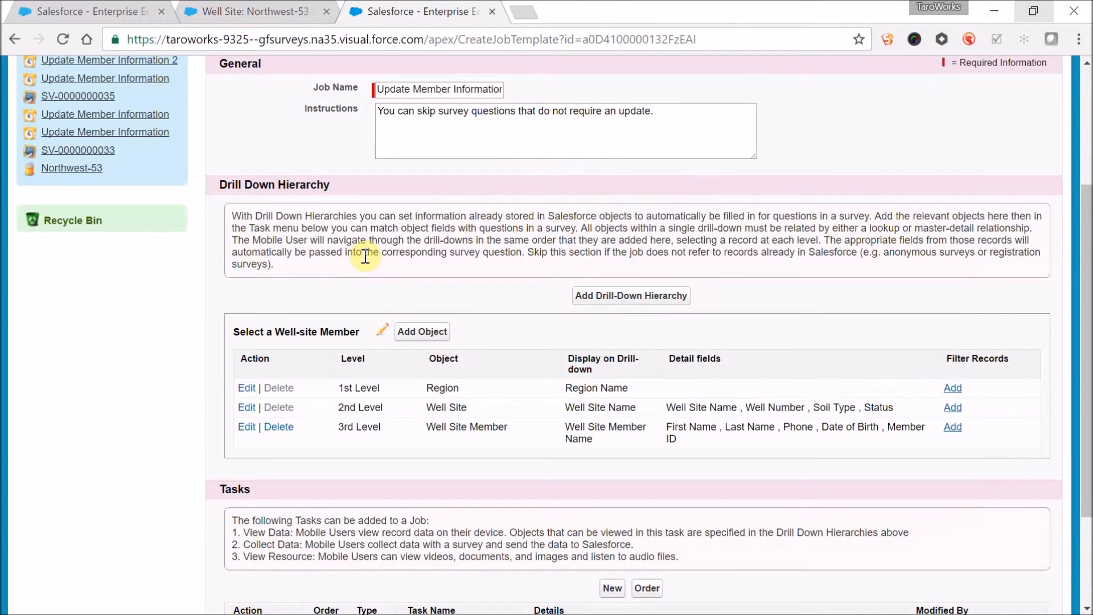
triple_click(678, 436)
click(678, 436)
drag(594, 438, 567, 432)
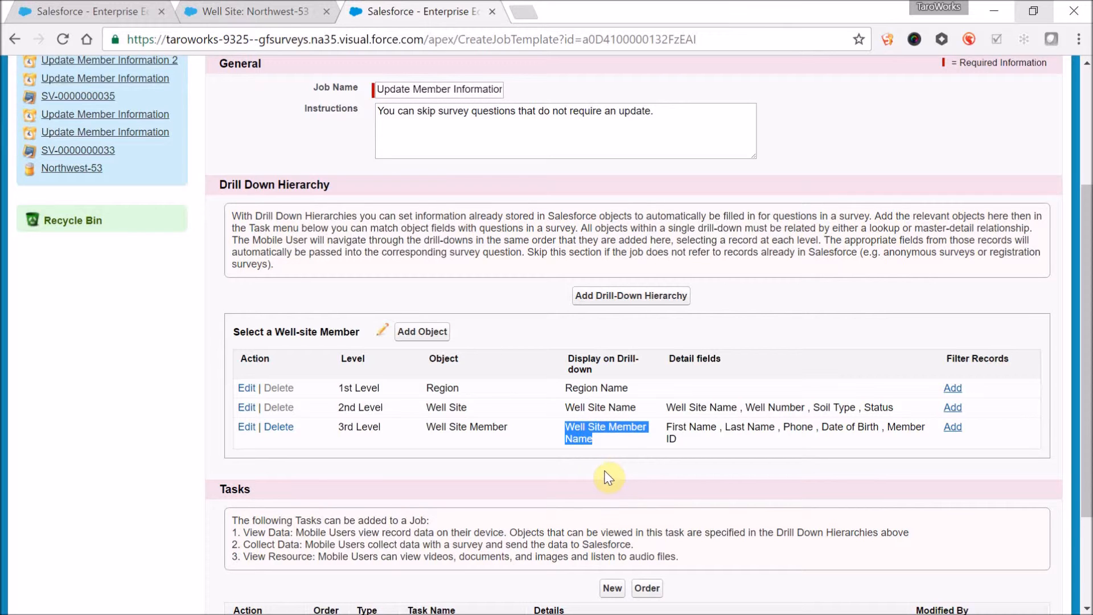
click(593, 427)
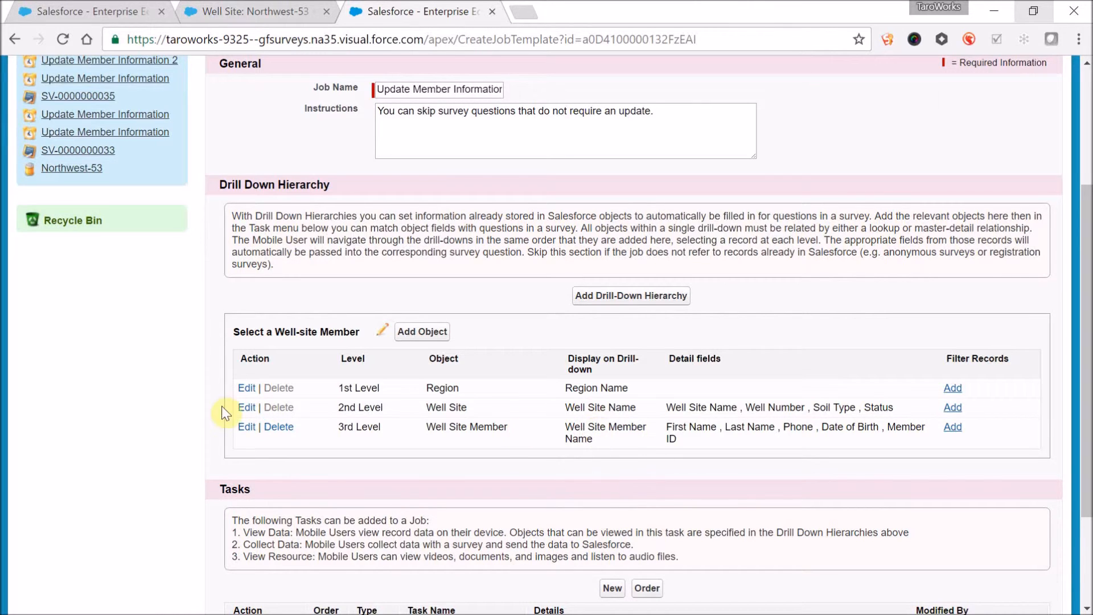
click(246, 427)
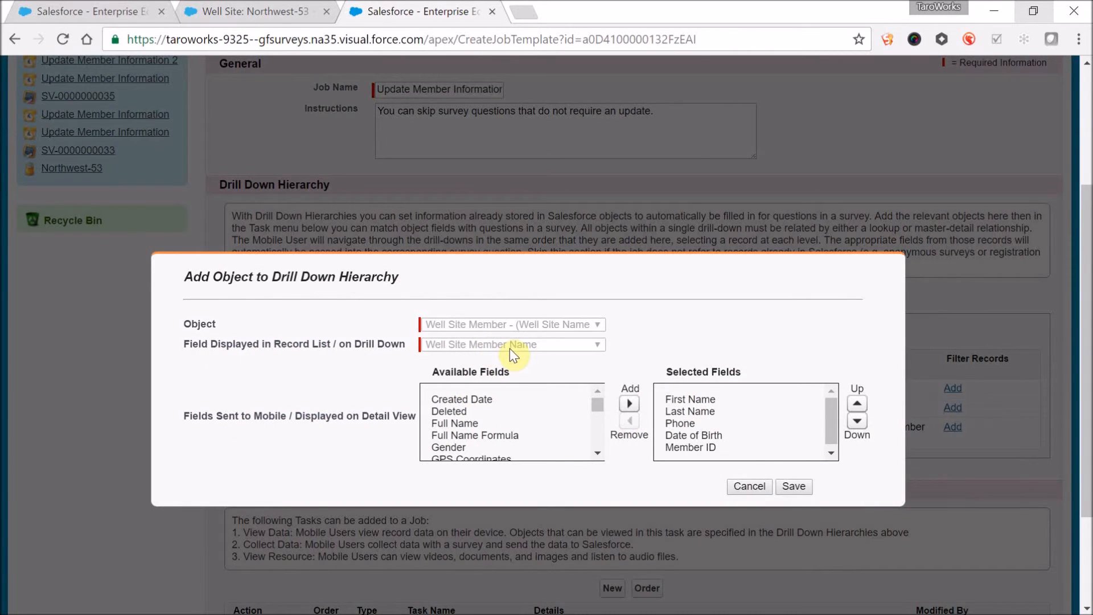
click(749, 487)
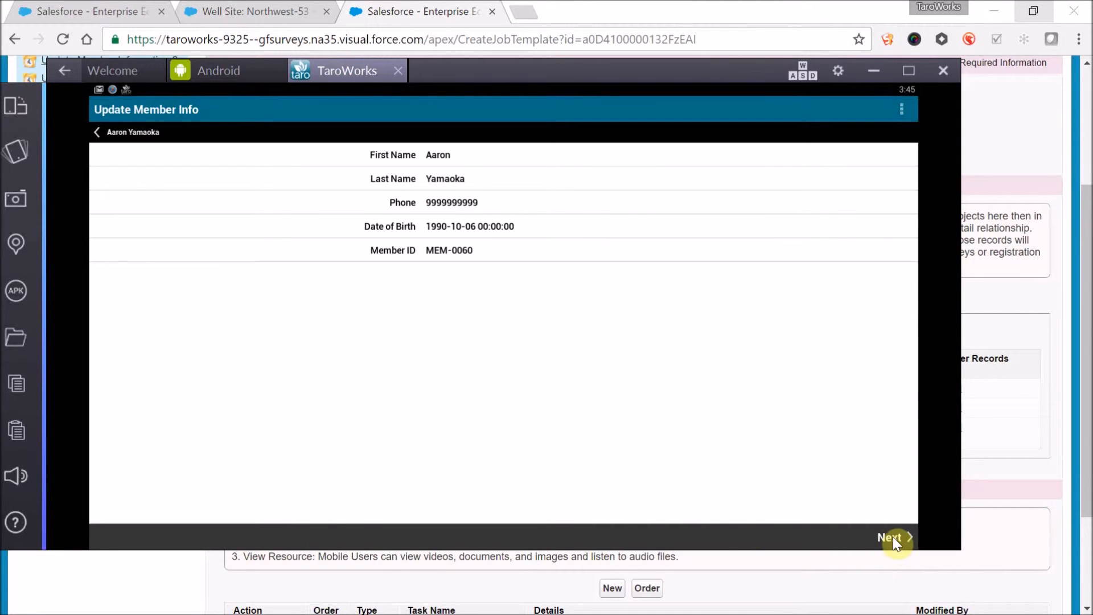
- Continue to the member's survey in the mobile app, and open the Update Member Info task's field mappings in Salesforce for comparison
click(893, 536)
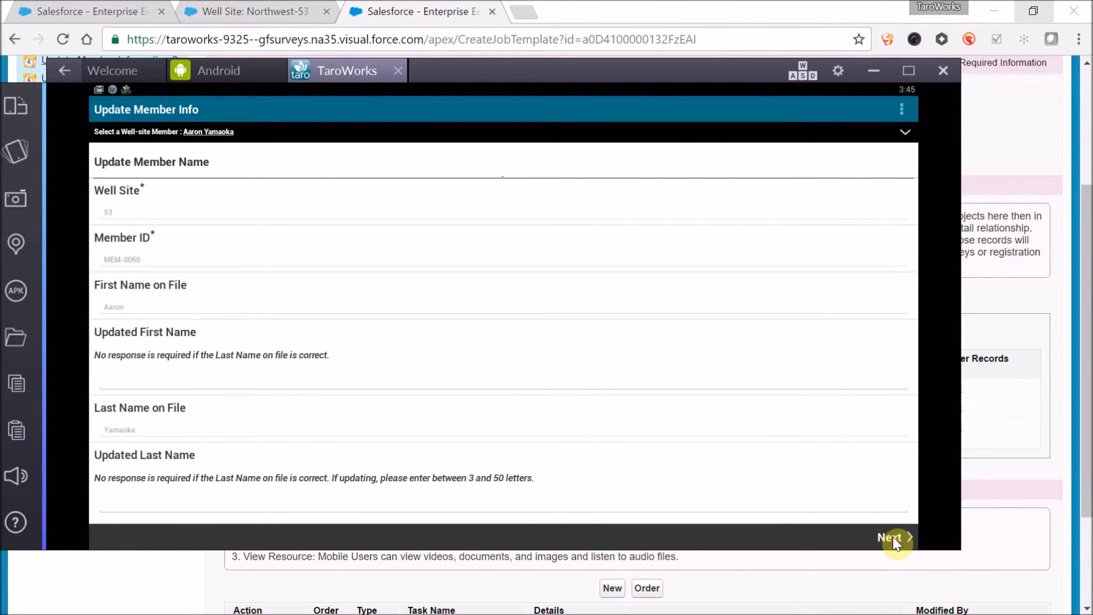
key(alt+Tab)
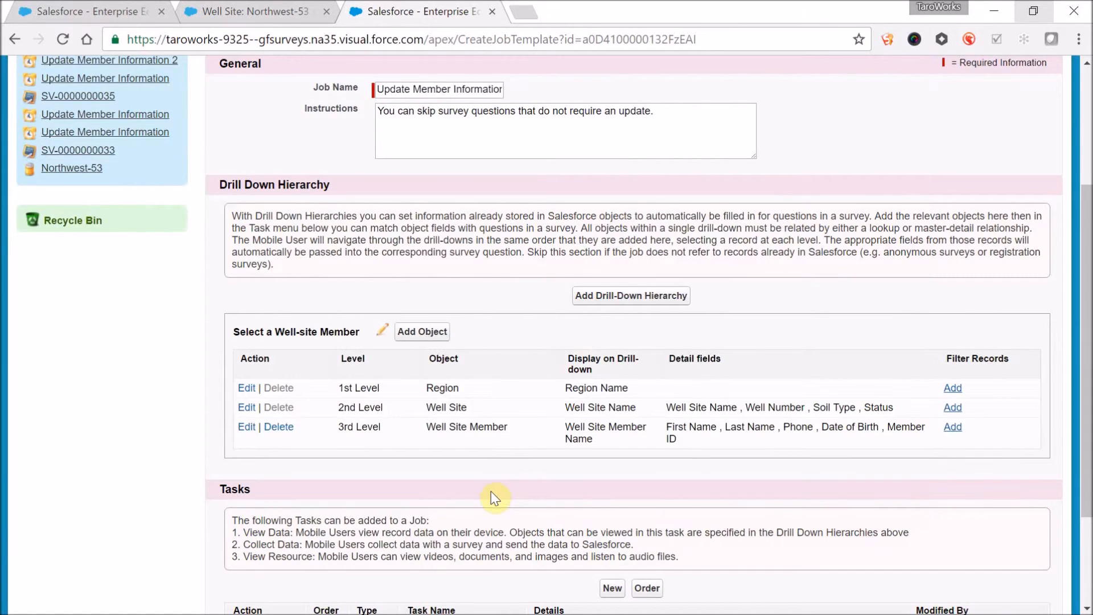
scroll(491, 493, down, 3)
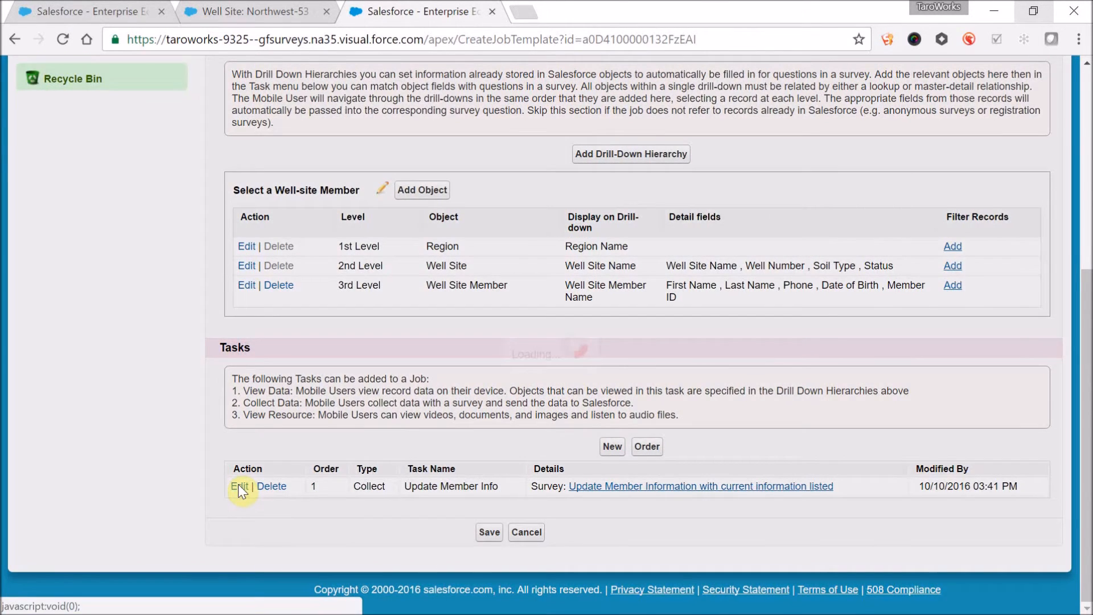
click(239, 487)
scroll(393, 422, down, 2)
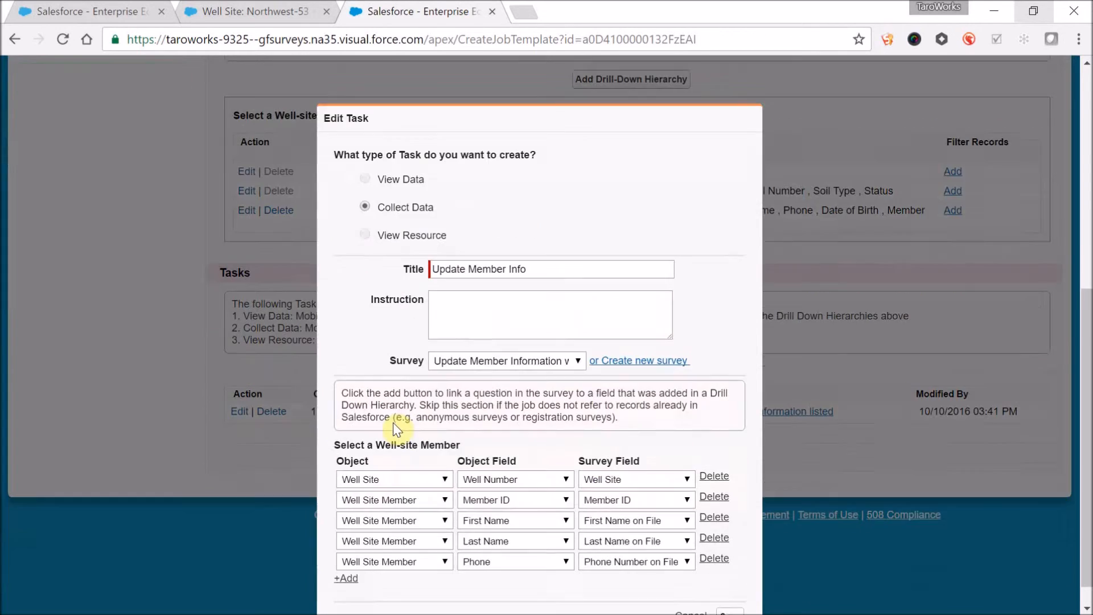
scroll(393, 423, down, 1)
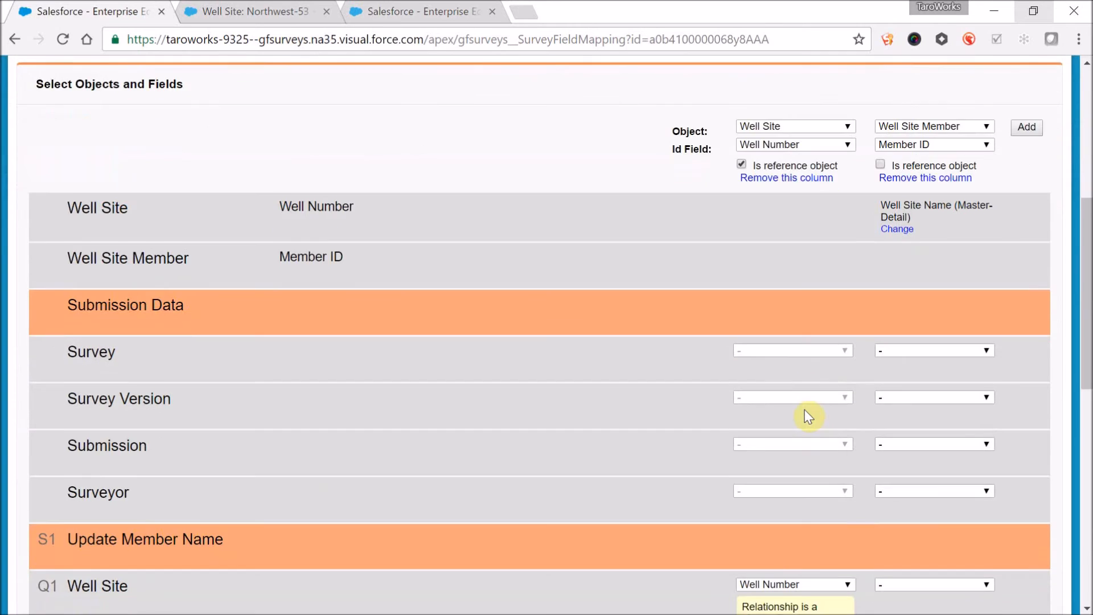
- In Salesforce, review the field mapping of the "Update Member Information with current information listed" survey, from its objects down to its questions
scroll(805, 409, up, 6)
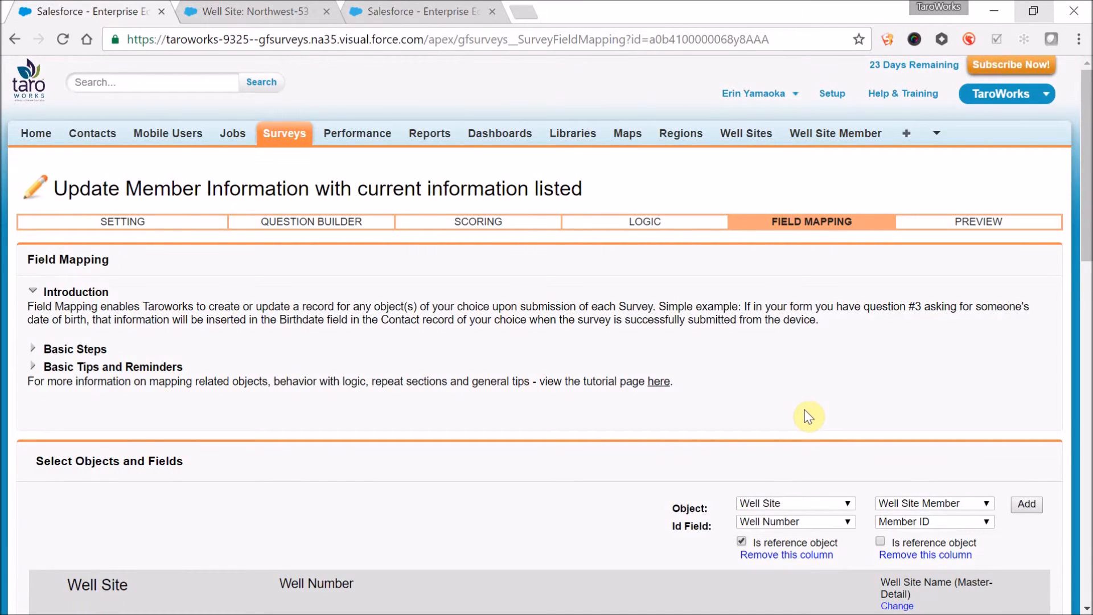
scroll(805, 409, down, 14)
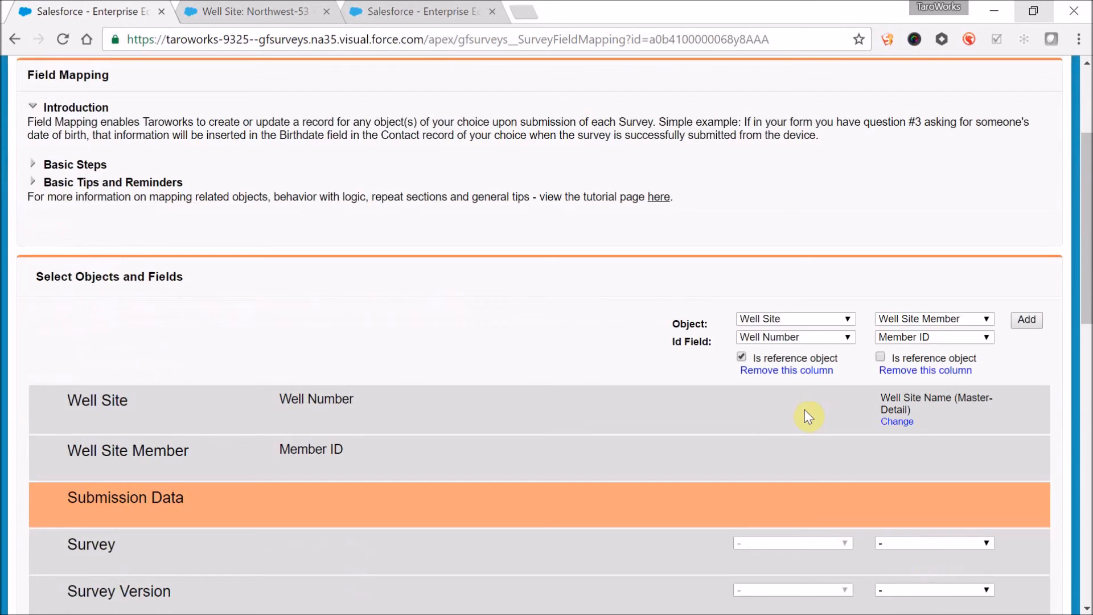
scroll(808, 417, down, 3)
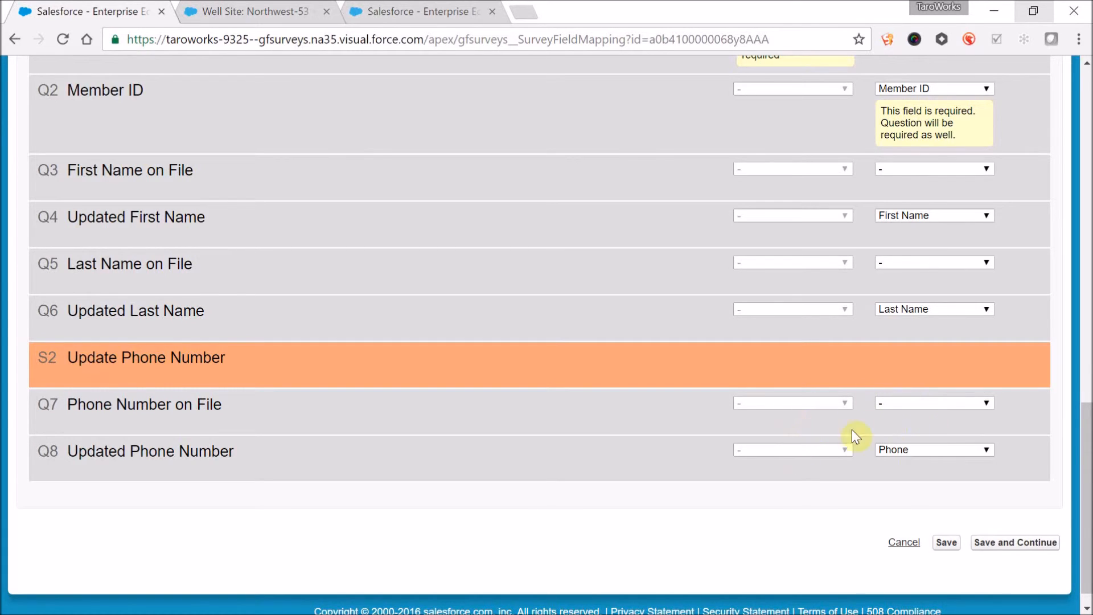
- In the mobile app's Update Member Info survey, enter the member's updated first name and updated phone number
key(alt+Tab)
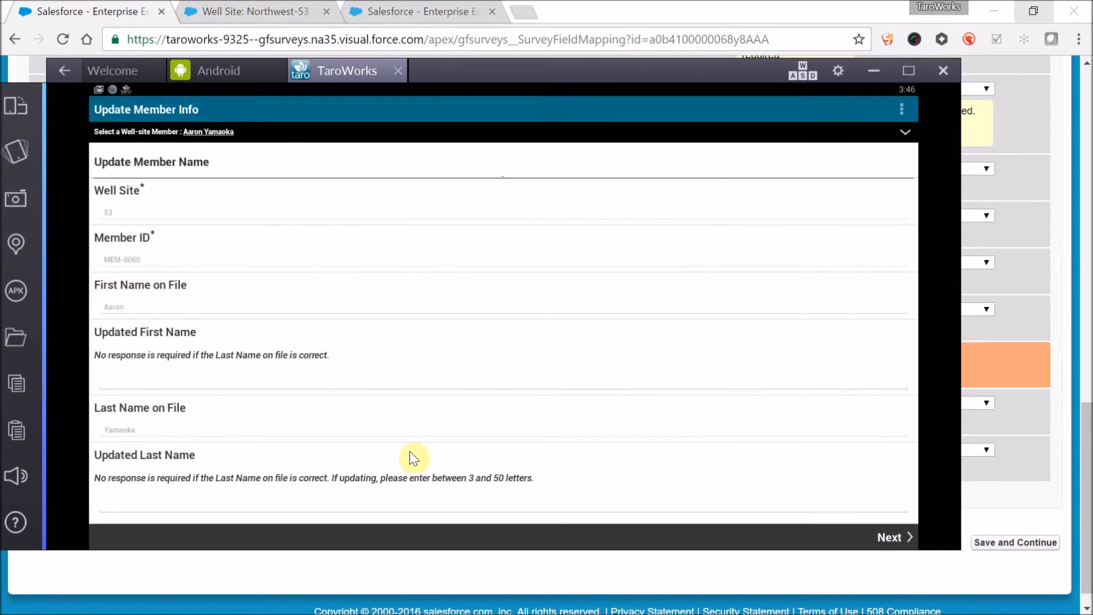
click(234, 385)
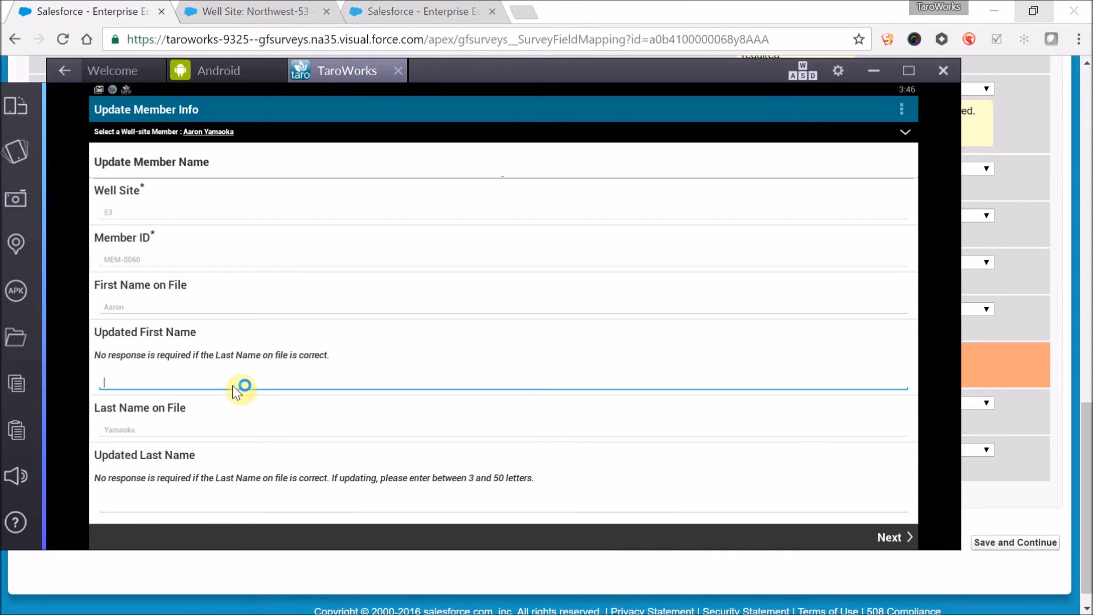
text(Erin)
click(890, 538)
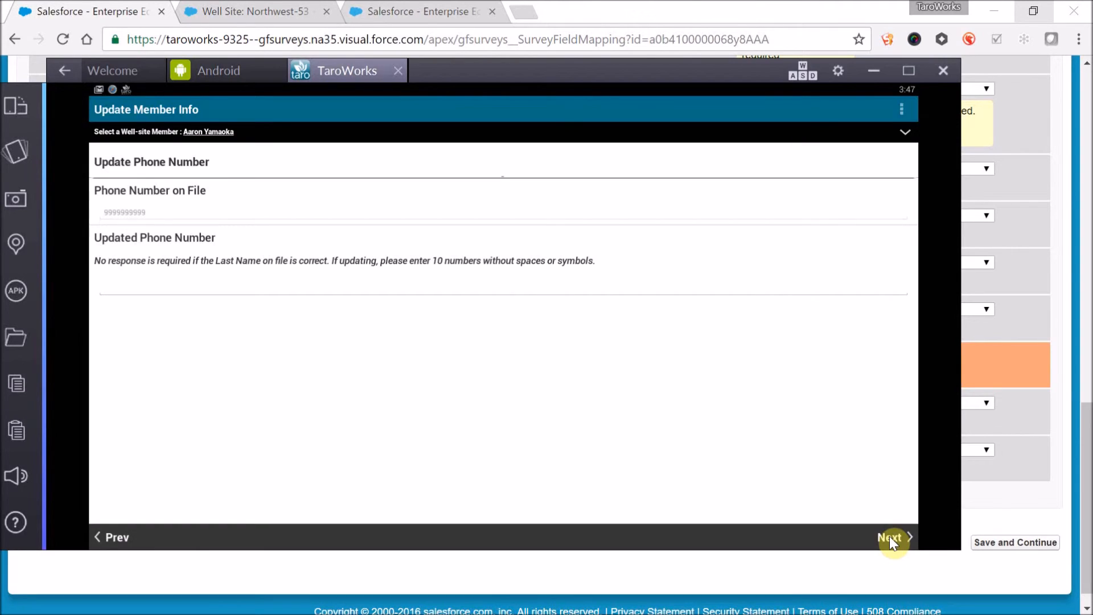
click(208, 293)
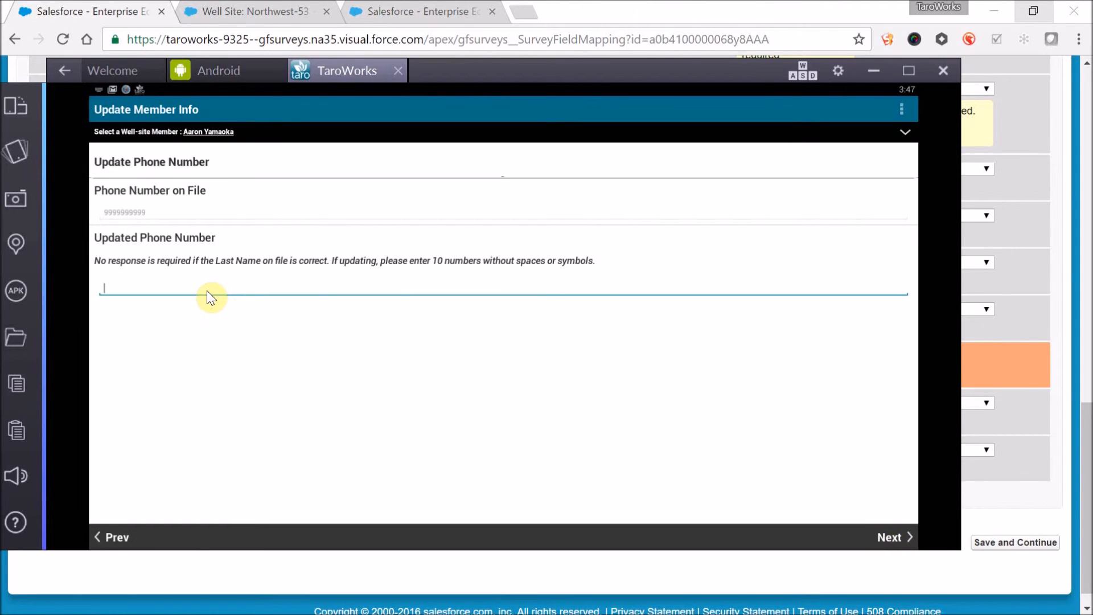
text(8888888888)
- Finish the survey, mark the task complete, and sync the completed job immediately, dismissing the sync notice
click(896, 535)
click(897, 535)
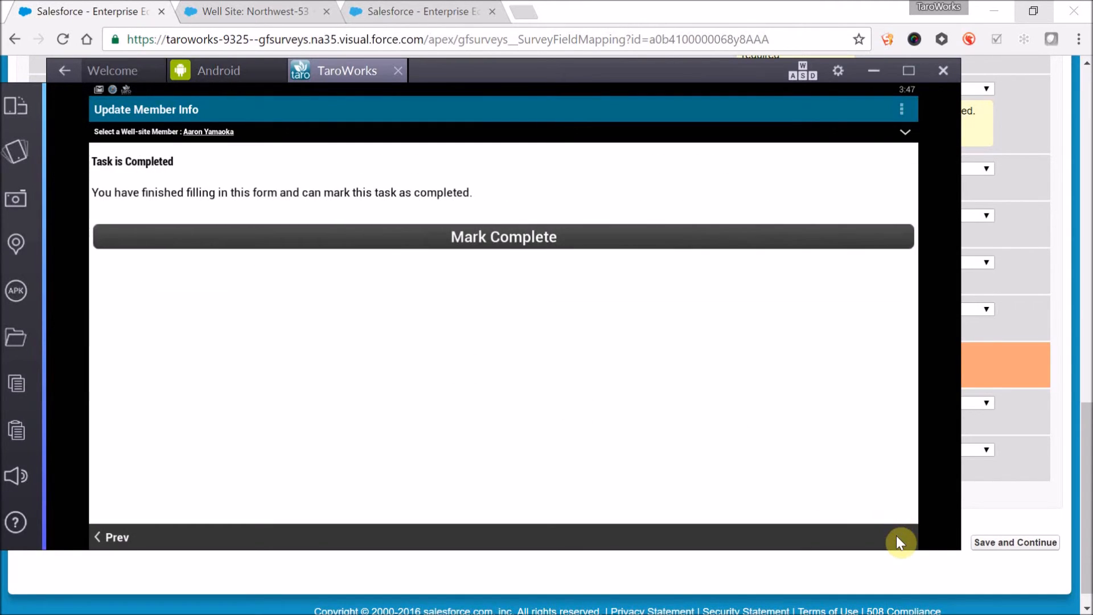
click(528, 237)
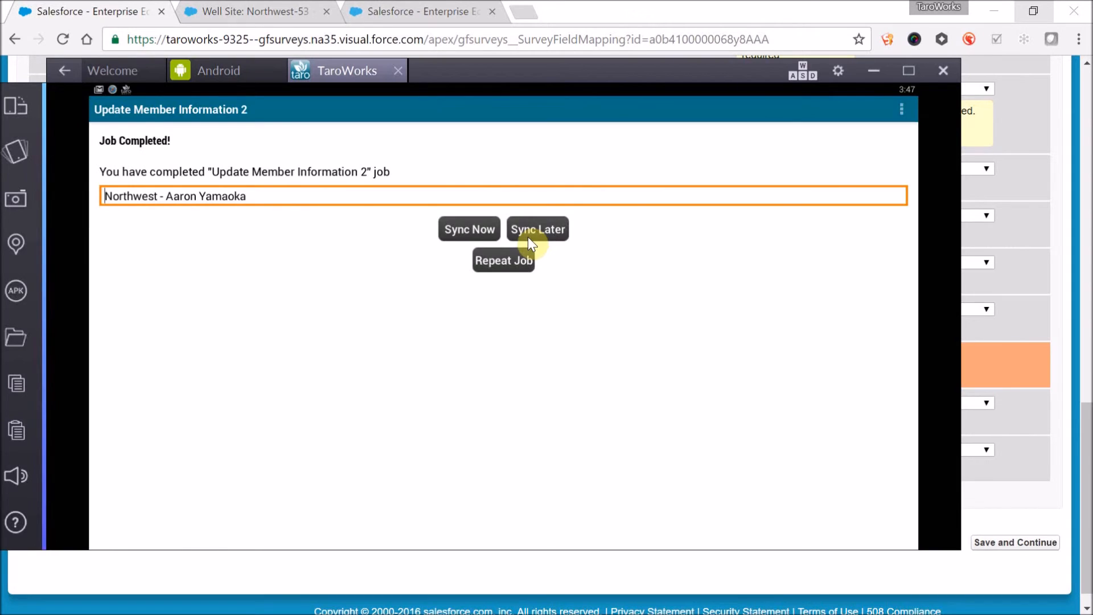
click(486, 231)
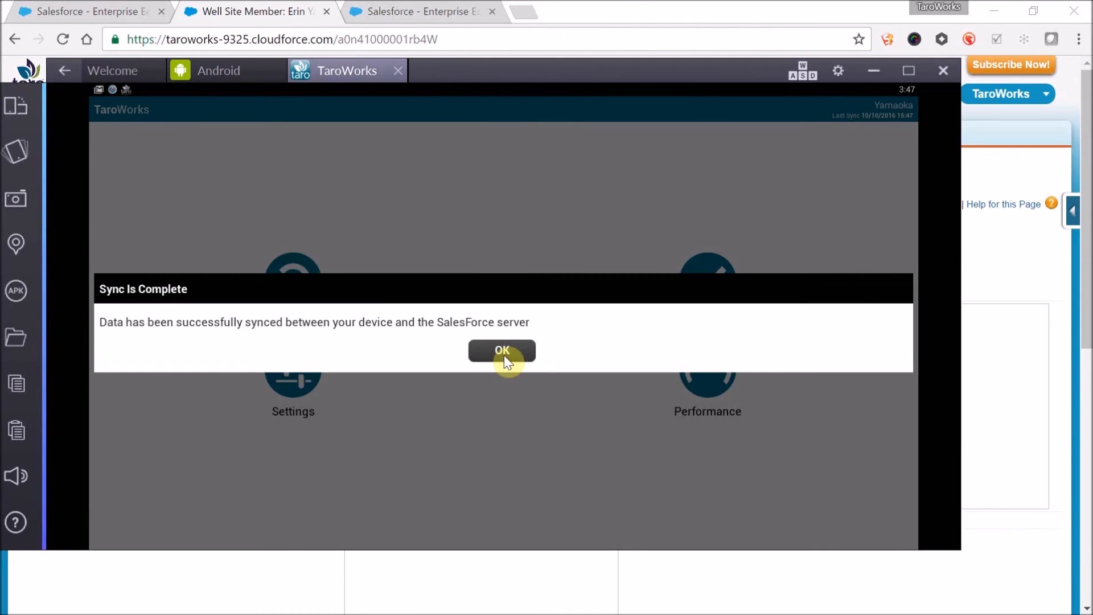
click(507, 360)
- Reopen the Update Member Information 2 job and drill down through Northwest and Northwest-53 to check the first listed member's details
click(710, 284)
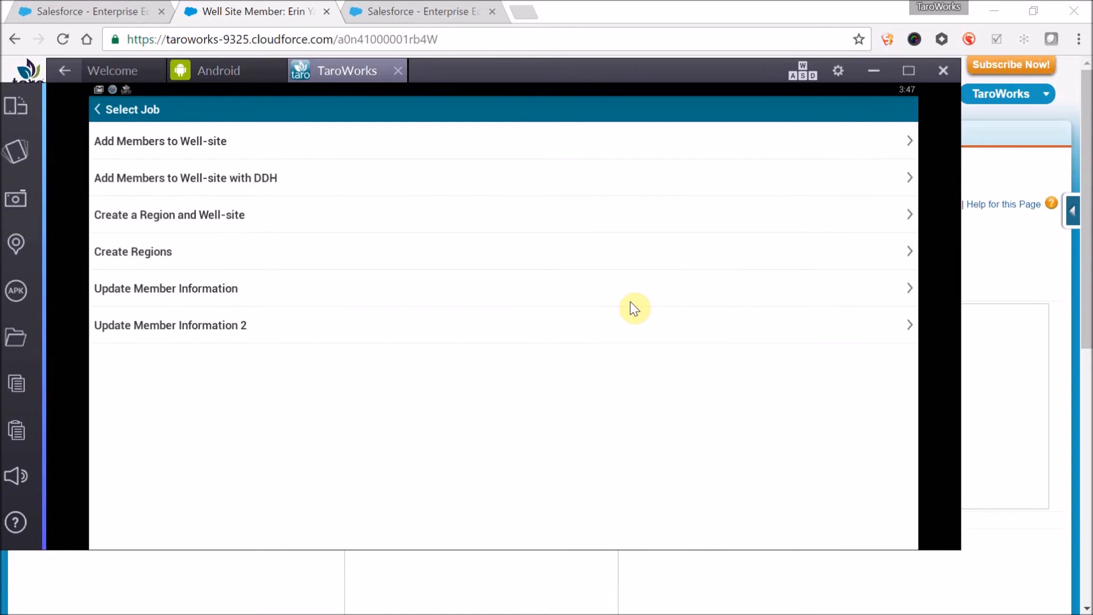
click(629, 327)
click(540, 322)
click(554, 145)
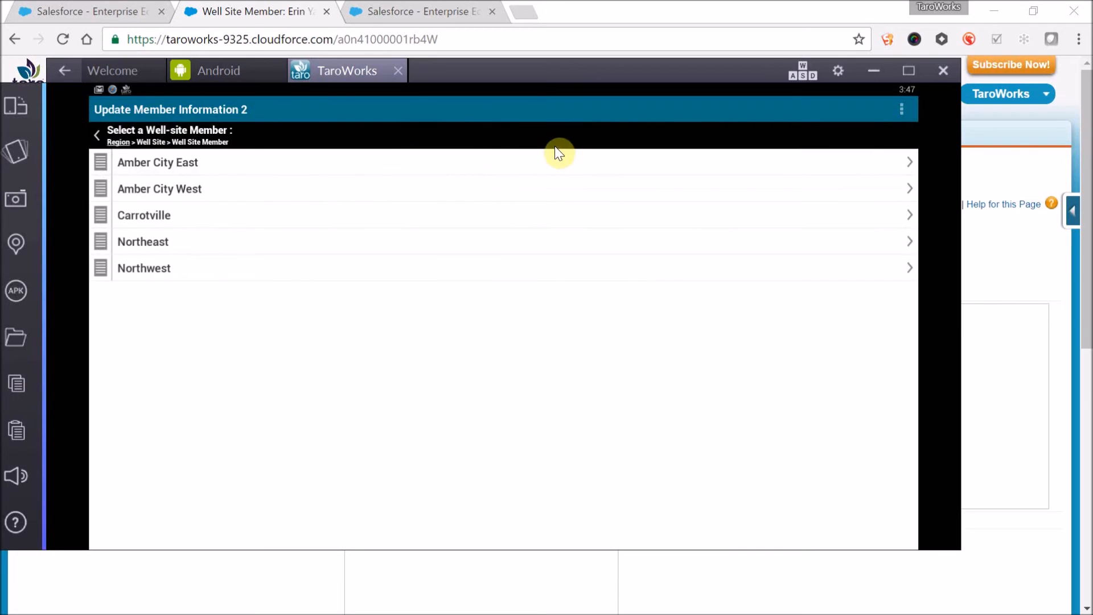
click(477, 279)
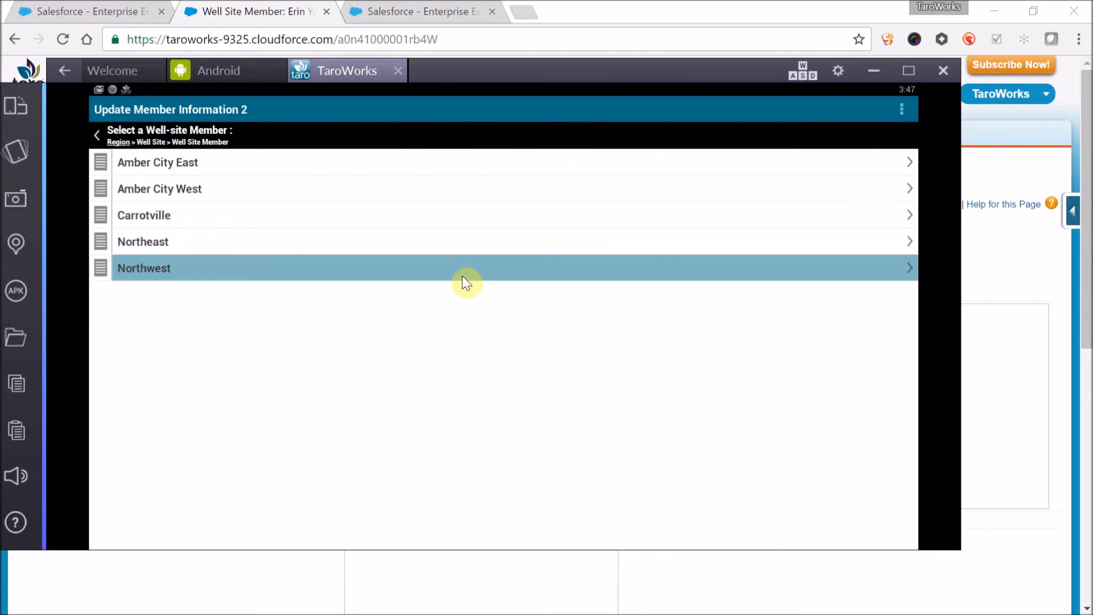
click(303, 164)
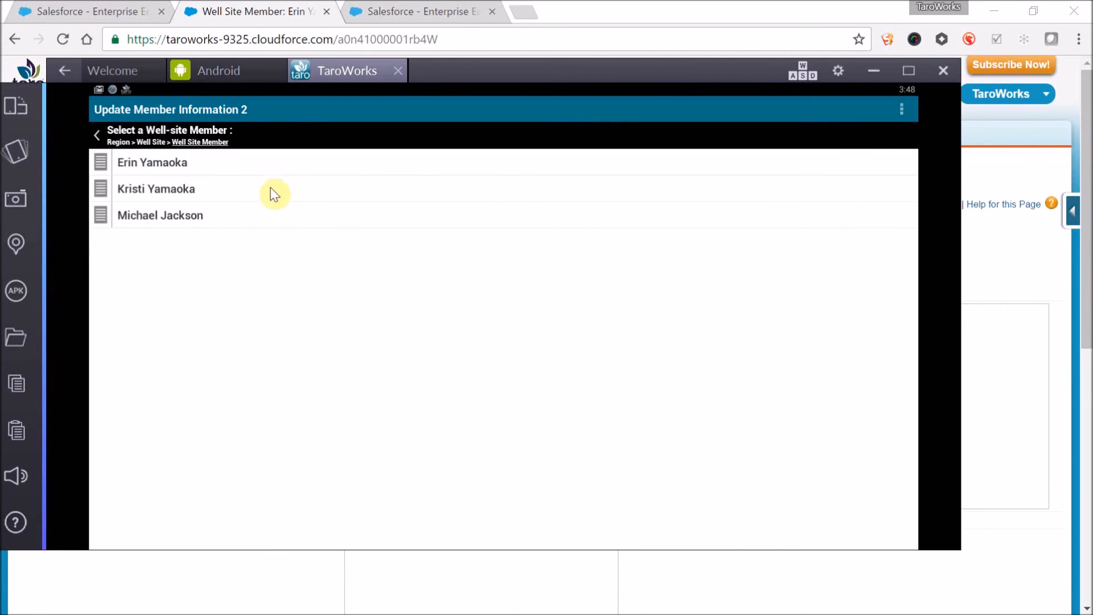
click(274, 168)
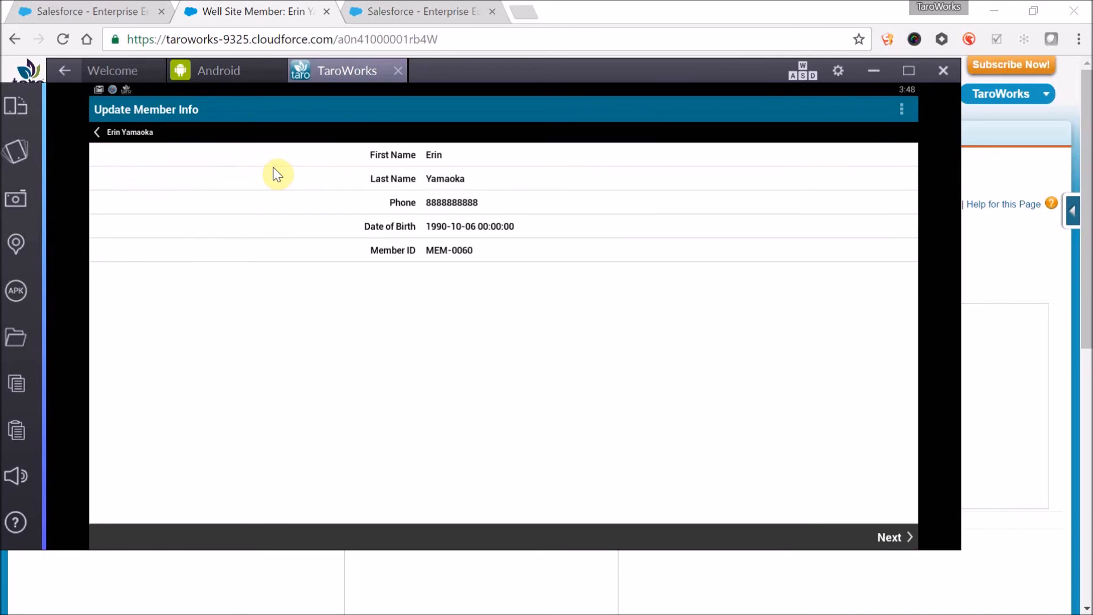